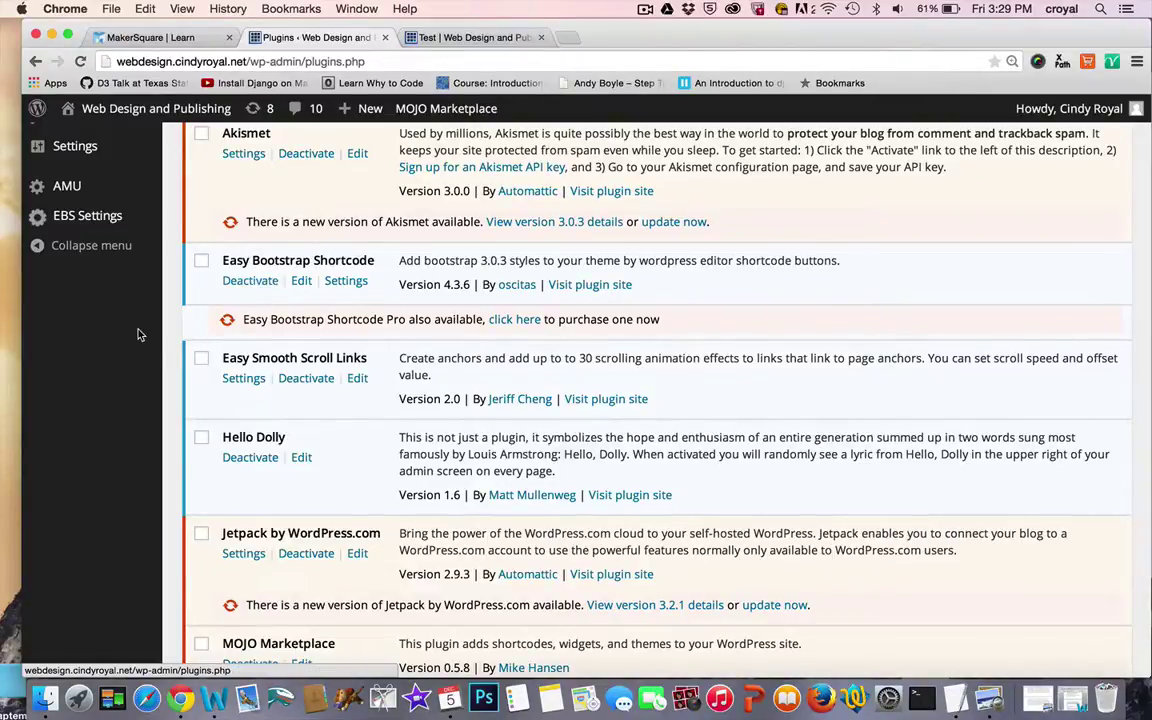
Open the 'Test – Draft' page for editing from page 2 of All Pages.
{"action": "scroll", "coordinate": [140, 335], "scroll_direction": "up", "scroll_amount": 3}
{"action": "mouse_move", "coordinate": [88, 332]}
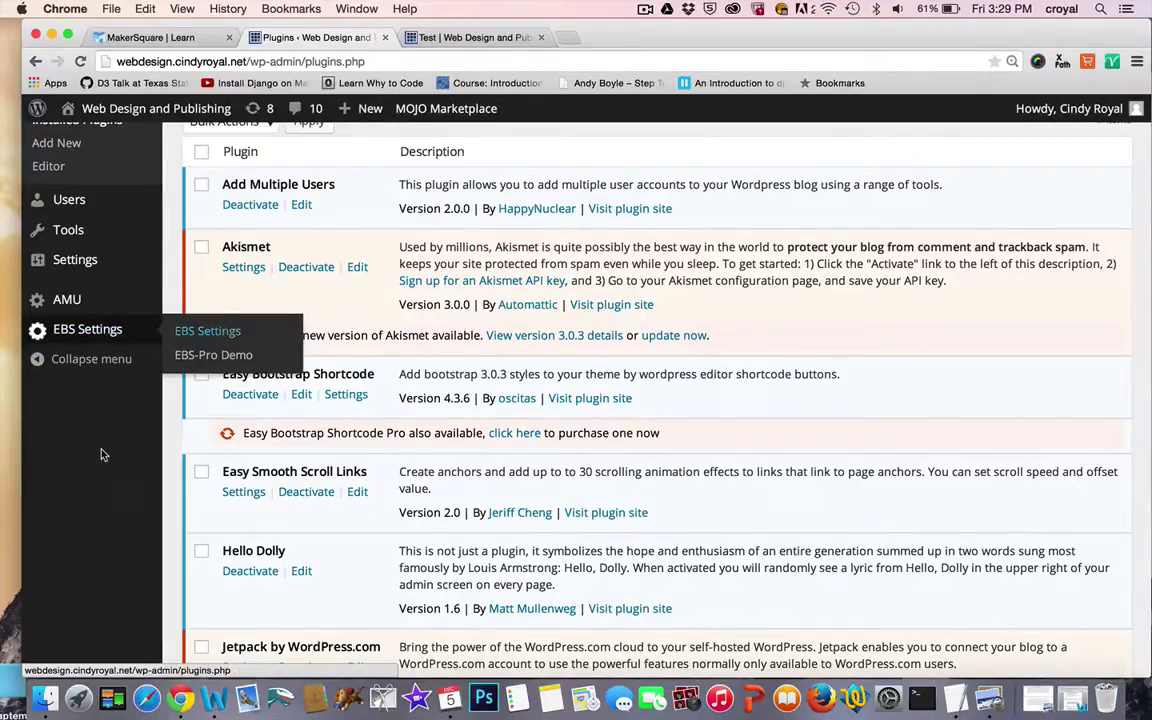
{"action": "mouse_move", "coordinate": [72, 259]}
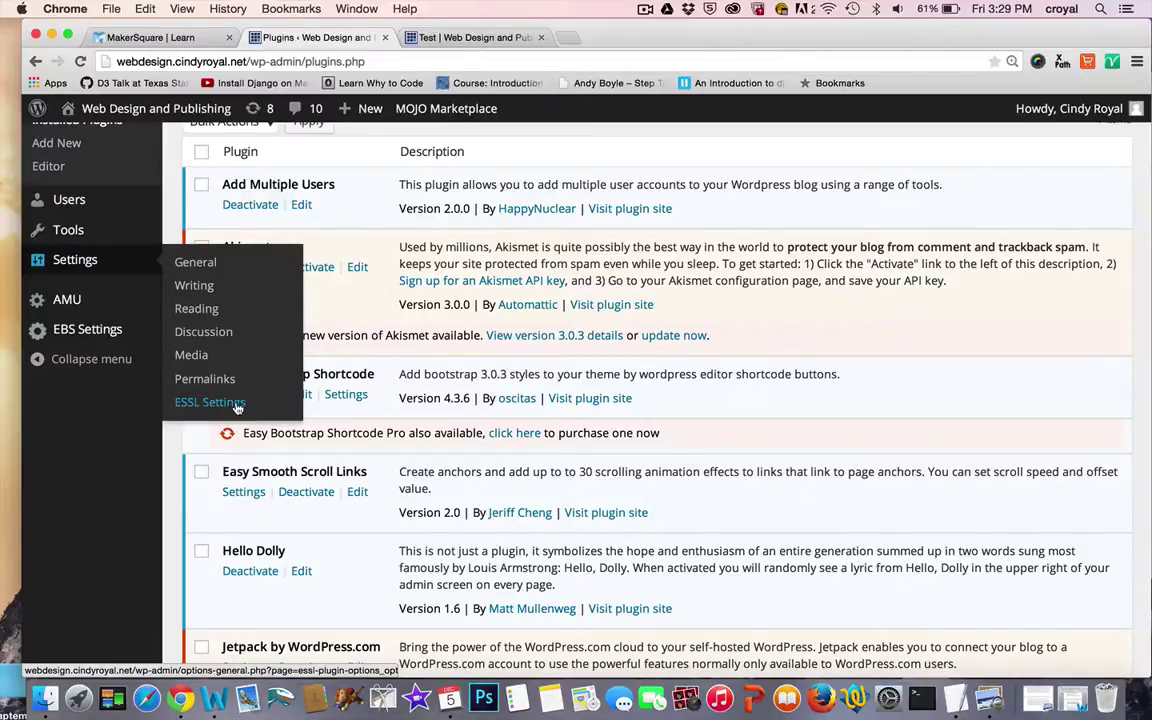
{"action": "scroll", "coordinate": [85, 468], "scroll_direction": "up", "scroll_amount": 6}
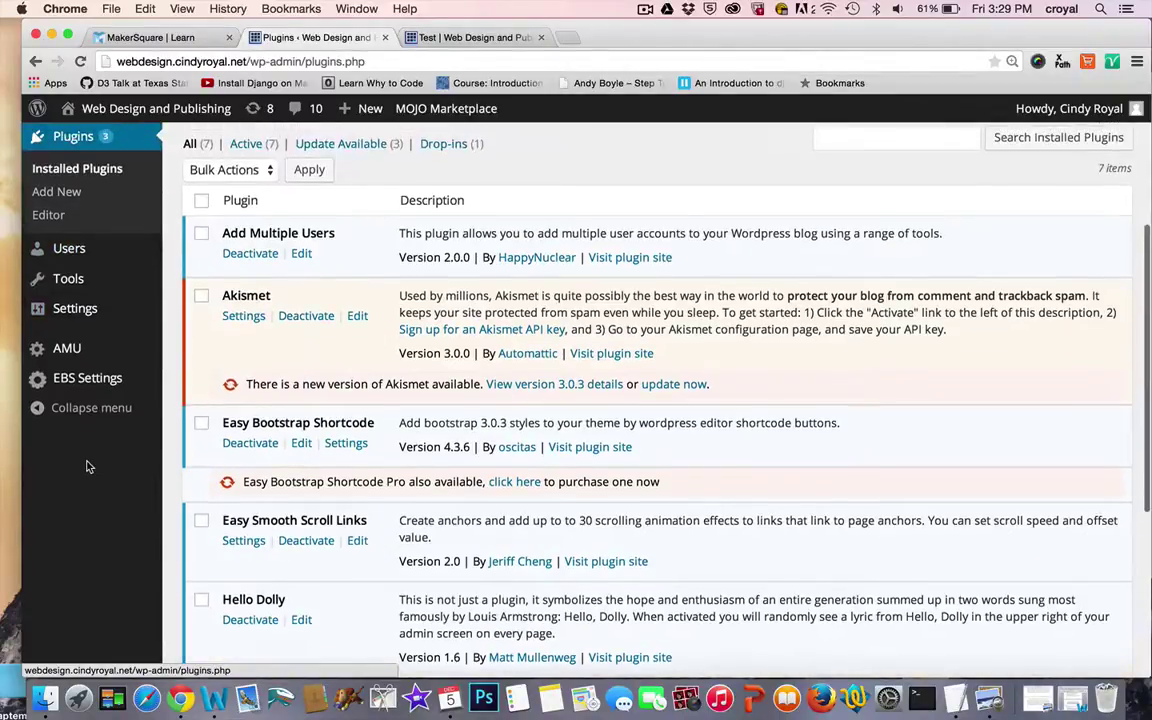
{"action": "scroll", "coordinate": [88, 468], "scroll_direction": "down", "scroll_amount": 1}
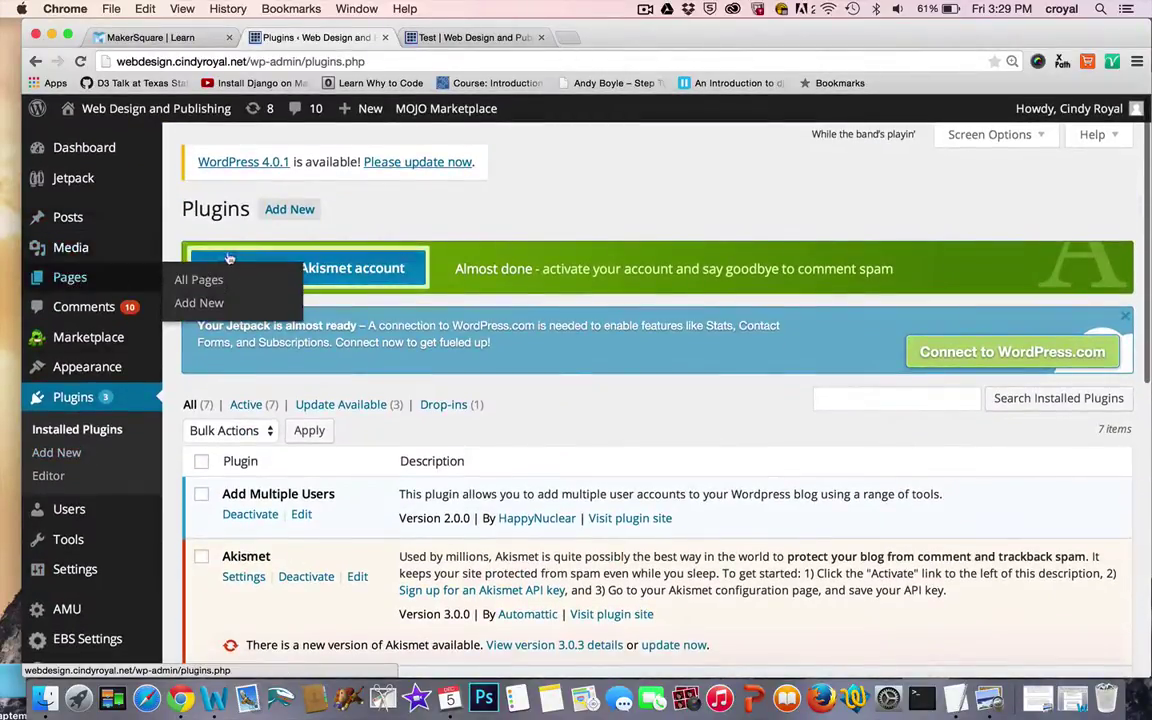
{"action": "mouse_move", "coordinate": [141, 279]}
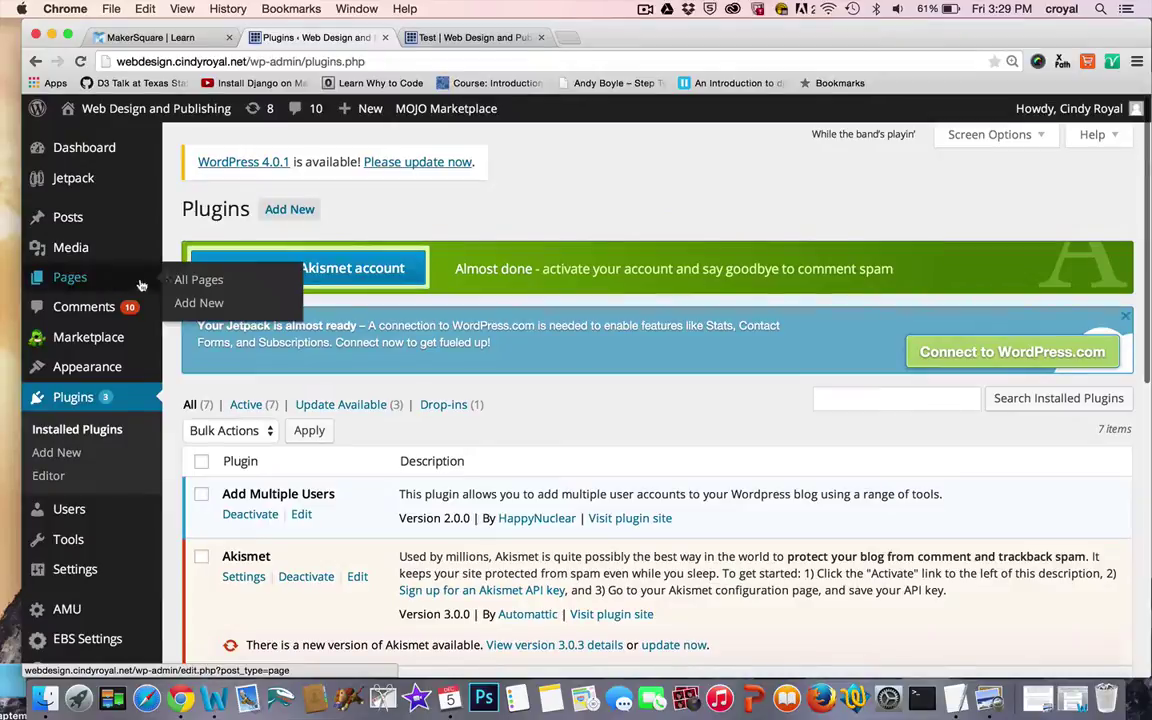
{"action": "left_click", "coordinate": [202, 285]}
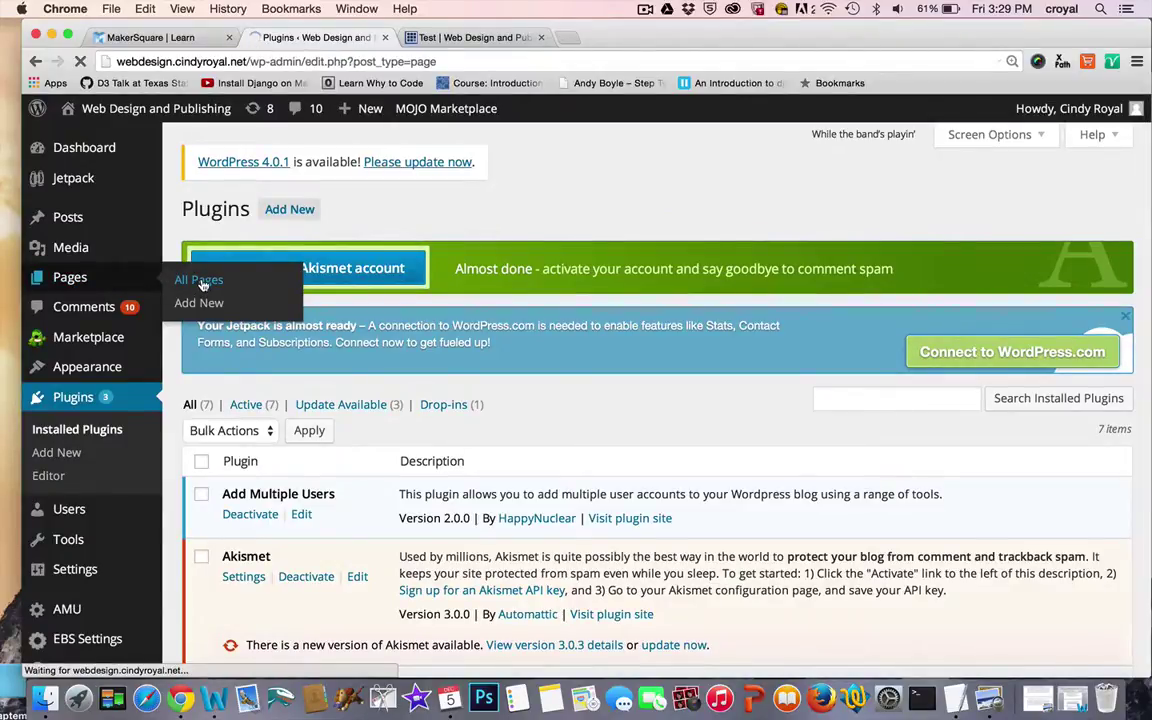
{"action": "scroll", "coordinate": [310, 380], "scroll_direction": "down", "scroll_amount": 5}
{"action": "scroll", "coordinate": [322, 393], "scroll_direction": "down", "scroll_amount": 5}
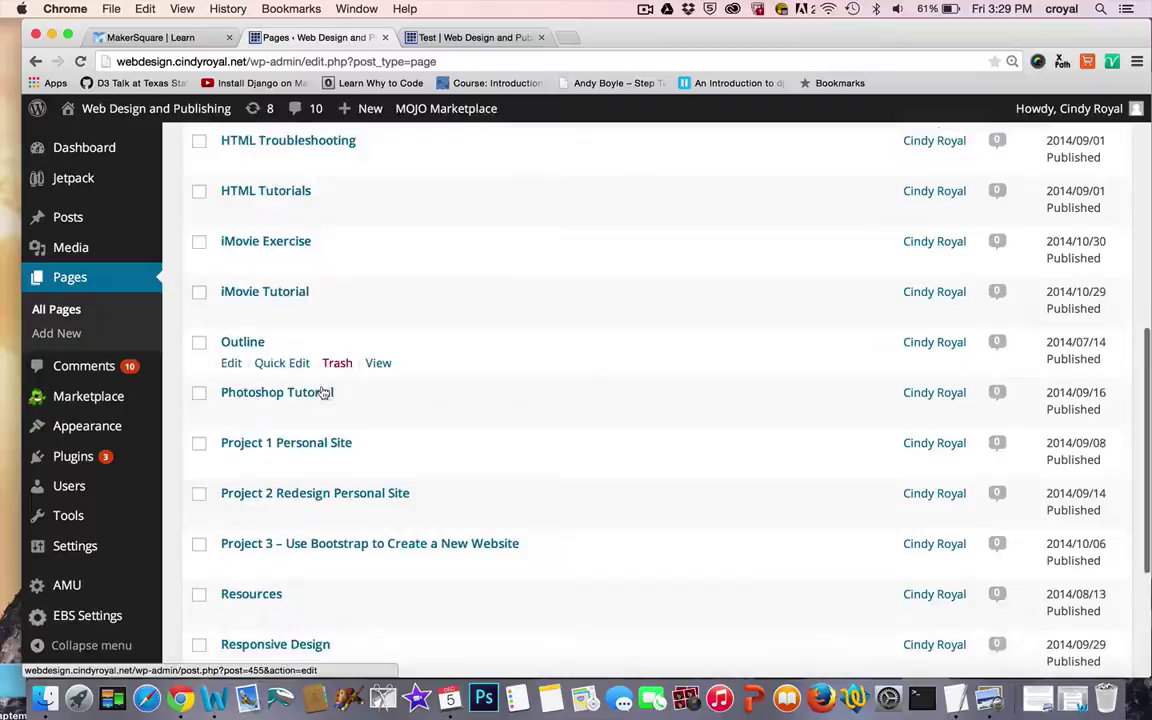
{"action": "left_click", "coordinate": [1093, 590]}
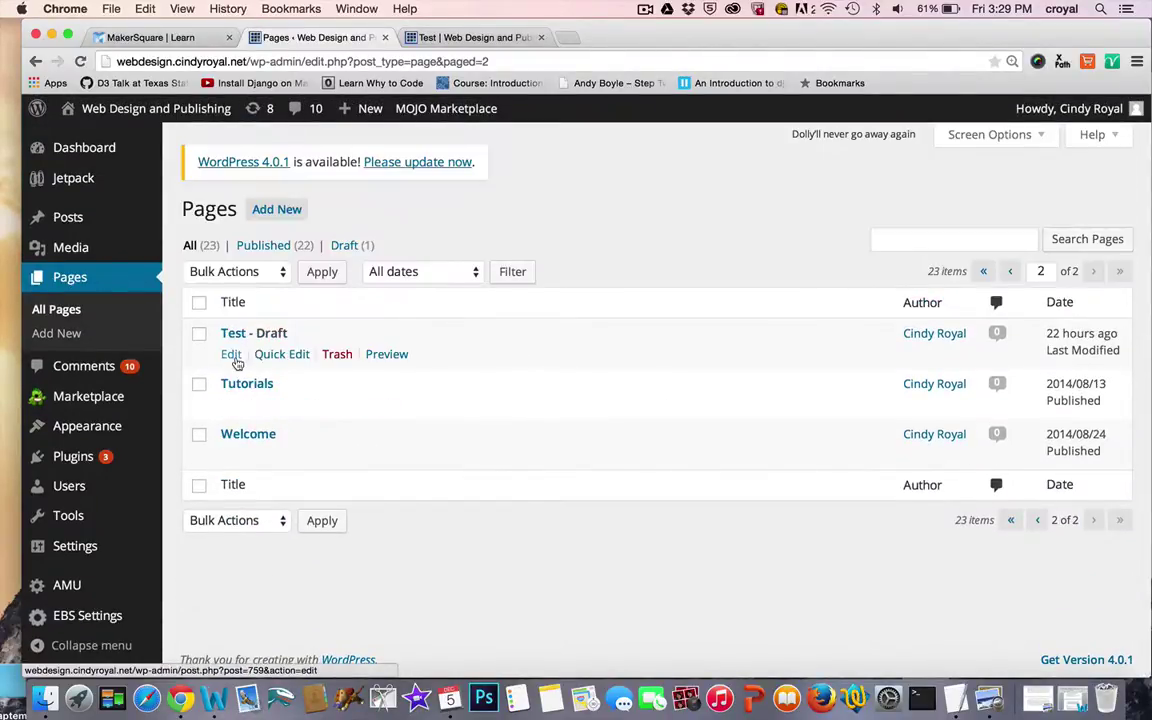
{"action": "left_click", "coordinate": [232, 356]}
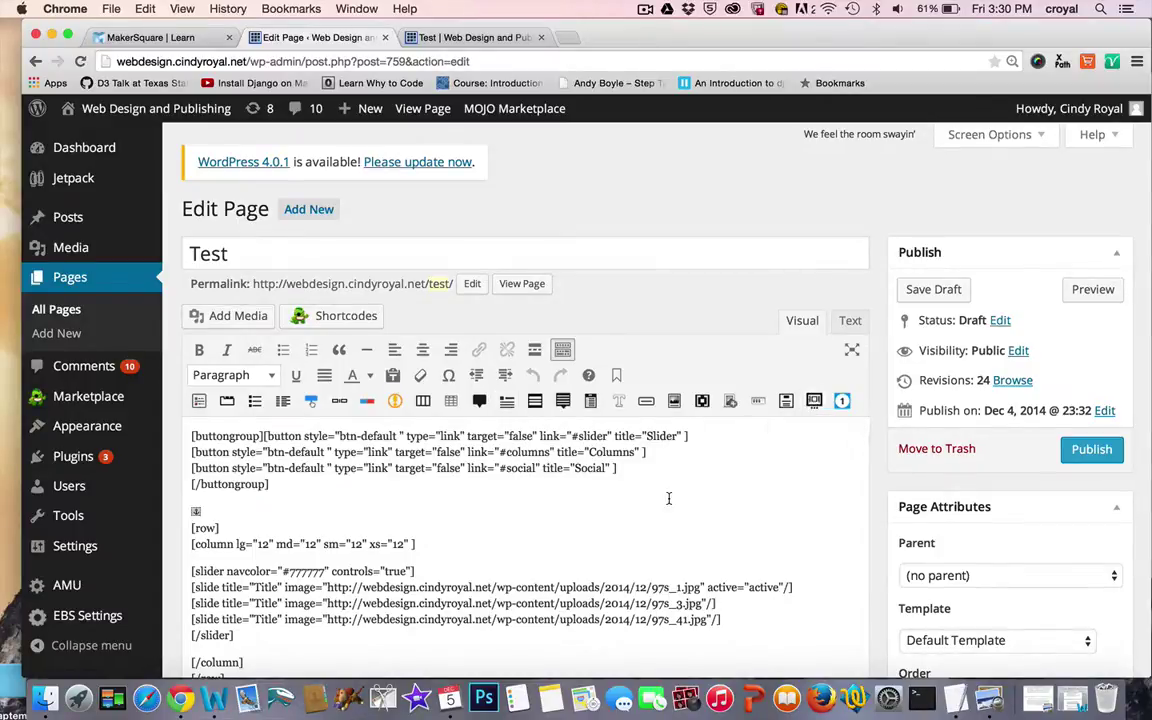
In the Test page preview, move the photo slider forward one photo and back two.
{"action": "left_click", "coordinate": [446, 38]}
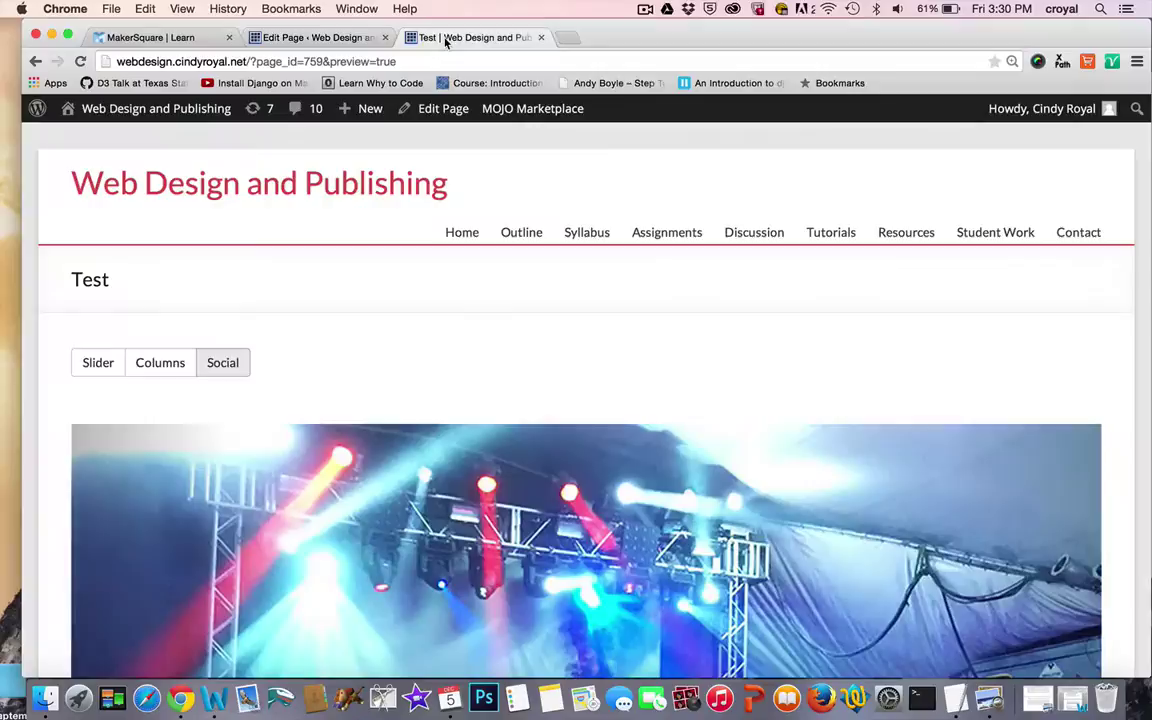
{"action": "scroll", "coordinate": [405, 328], "scroll_direction": "down", "scroll_amount": 2}
{"action": "scroll", "coordinate": [405, 328], "scroll_direction": "up", "scroll_amount": 2}
{"action": "scroll", "coordinate": [405, 328], "scroll_direction": "down", "scroll_amount": 5}
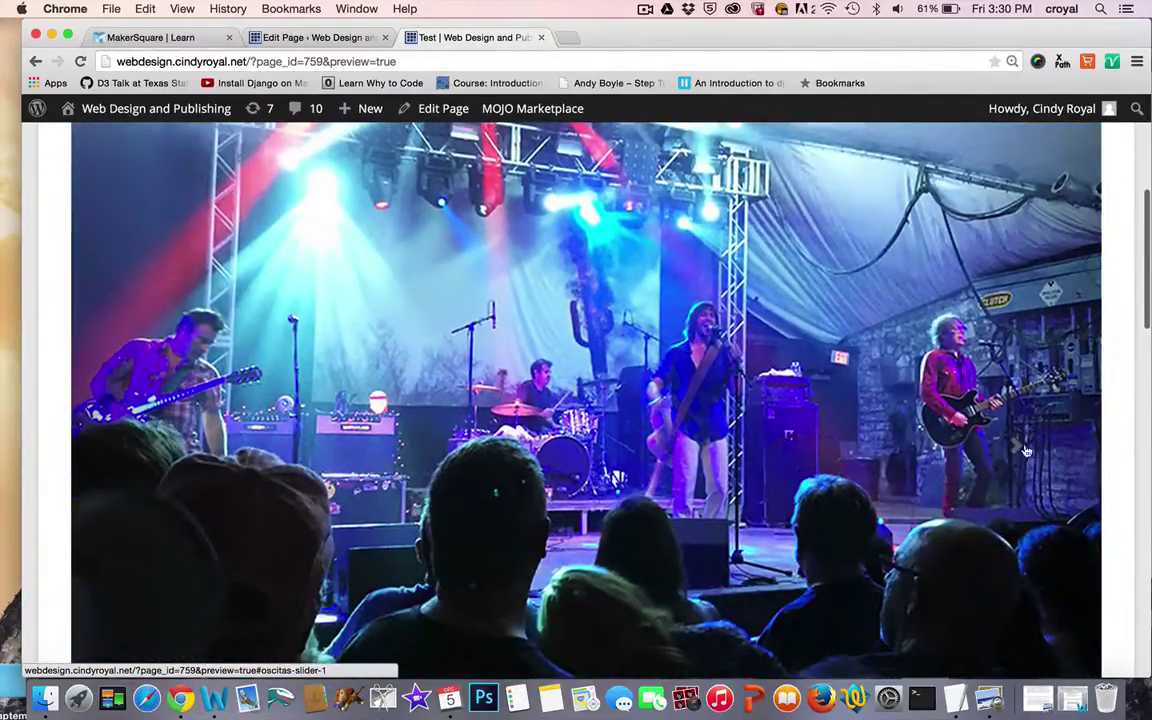
{"action": "left_click", "coordinate": [1020, 448]}
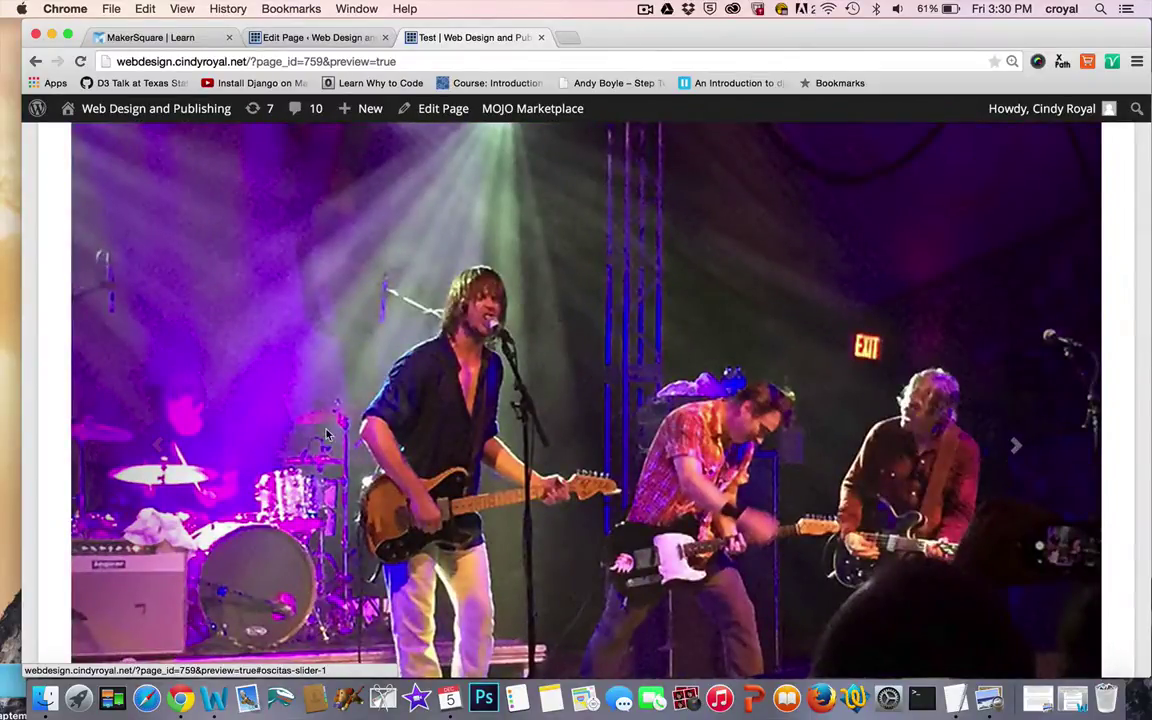
{"action": "left_click", "coordinate": [158, 453]}
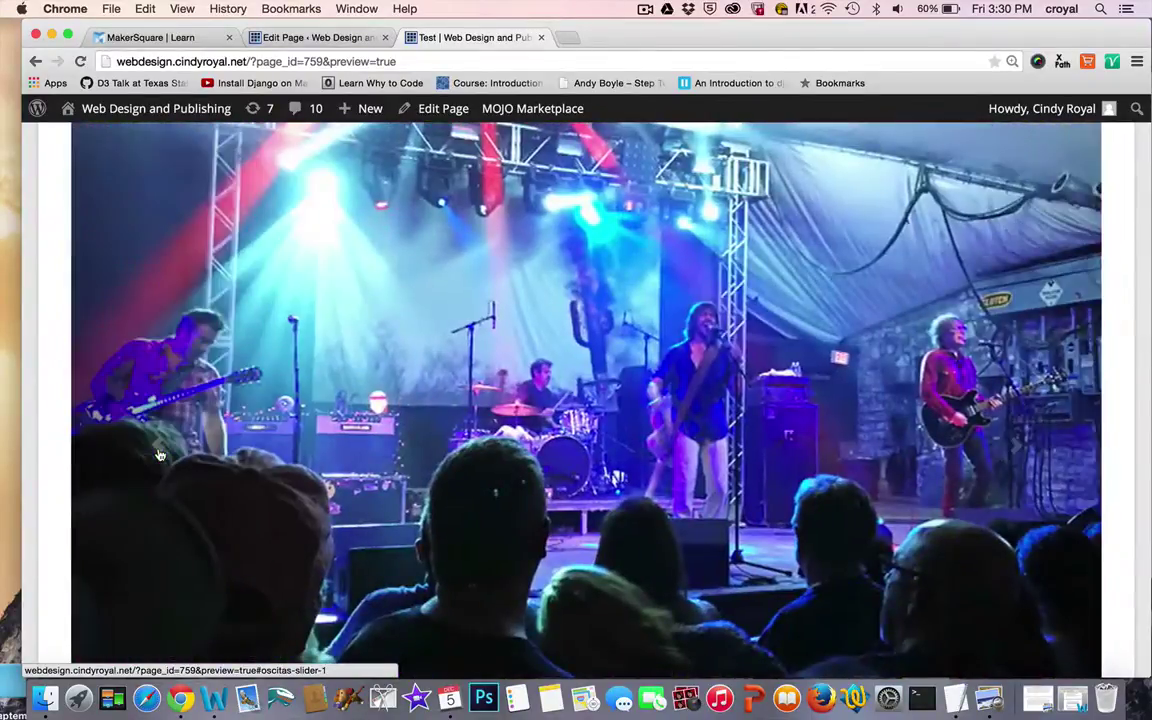
{"action": "left_click", "coordinate": [158, 453]}
Check the content of Tab number 2, 3, 4 and then 1.
{"action": "scroll", "coordinate": [535, 502], "scroll_direction": "down", "scroll_amount": 5}
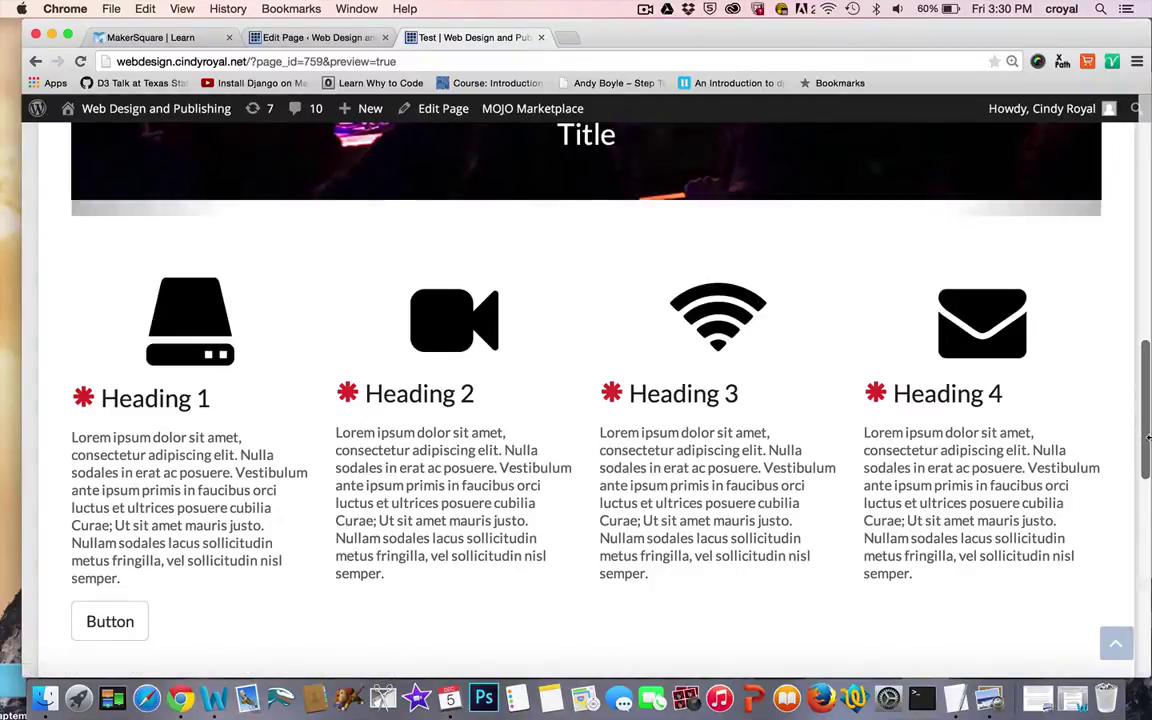
{"action": "left_click_drag", "start_coordinate": [1150, 455], "coordinate": [1148, 521]}
{"action": "scroll", "coordinate": [774, 491], "scroll_direction": "down", "scroll_amount": 8}
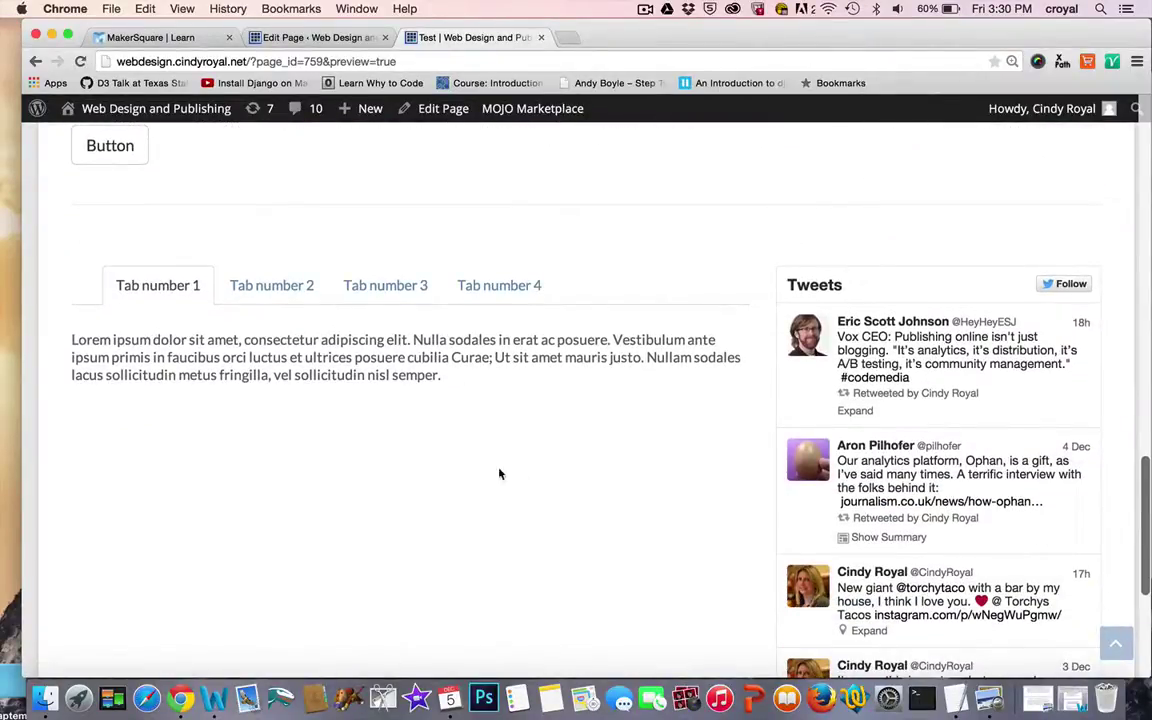
{"action": "left_click", "coordinate": [272, 296]}
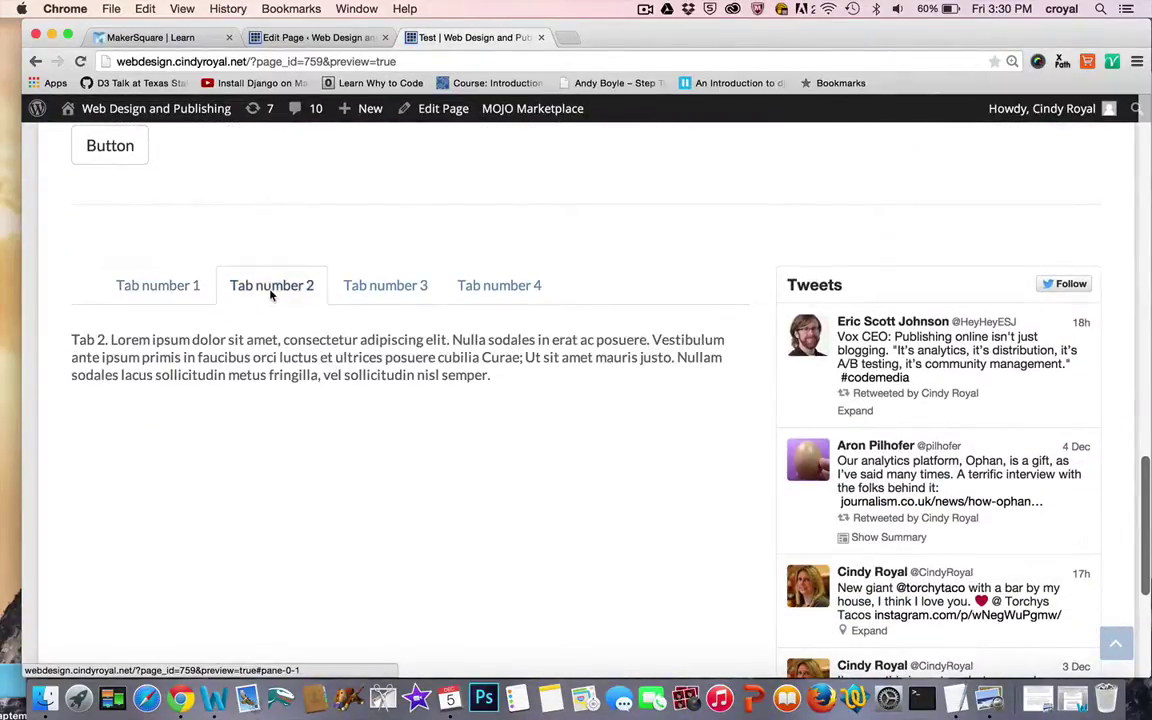
{"action": "left_click", "coordinate": [358, 292]}
{"action": "left_click", "coordinate": [500, 287]}
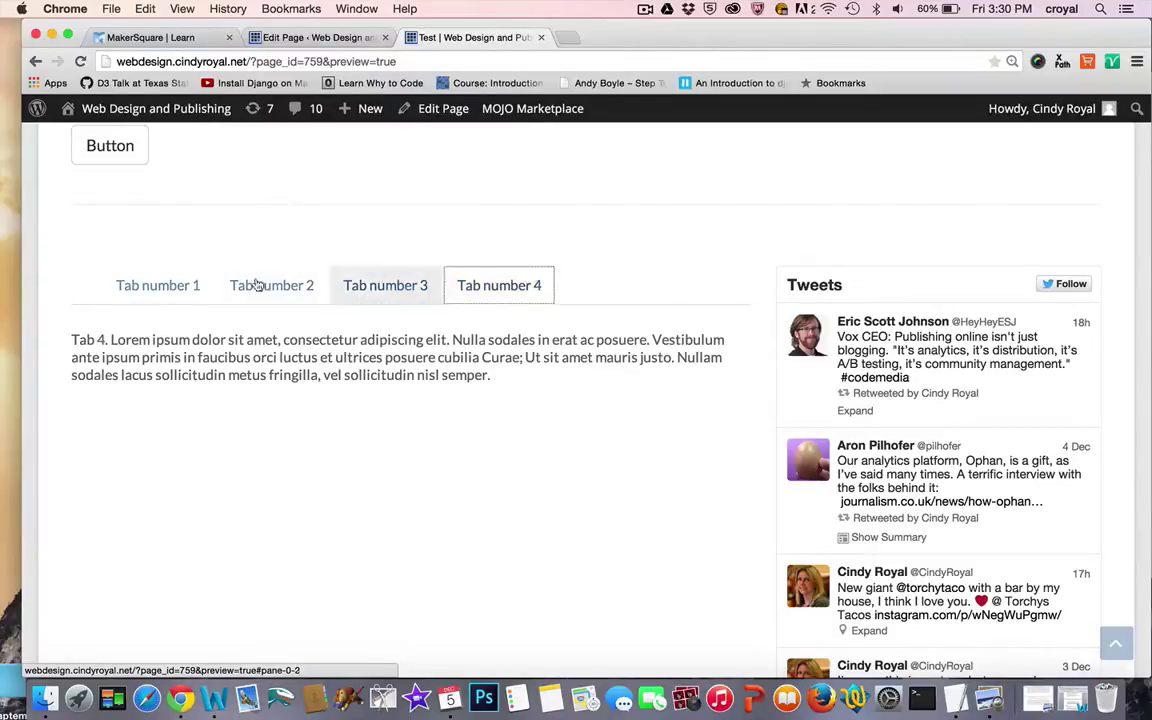
{"action": "left_click", "coordinate": [146, 296]}
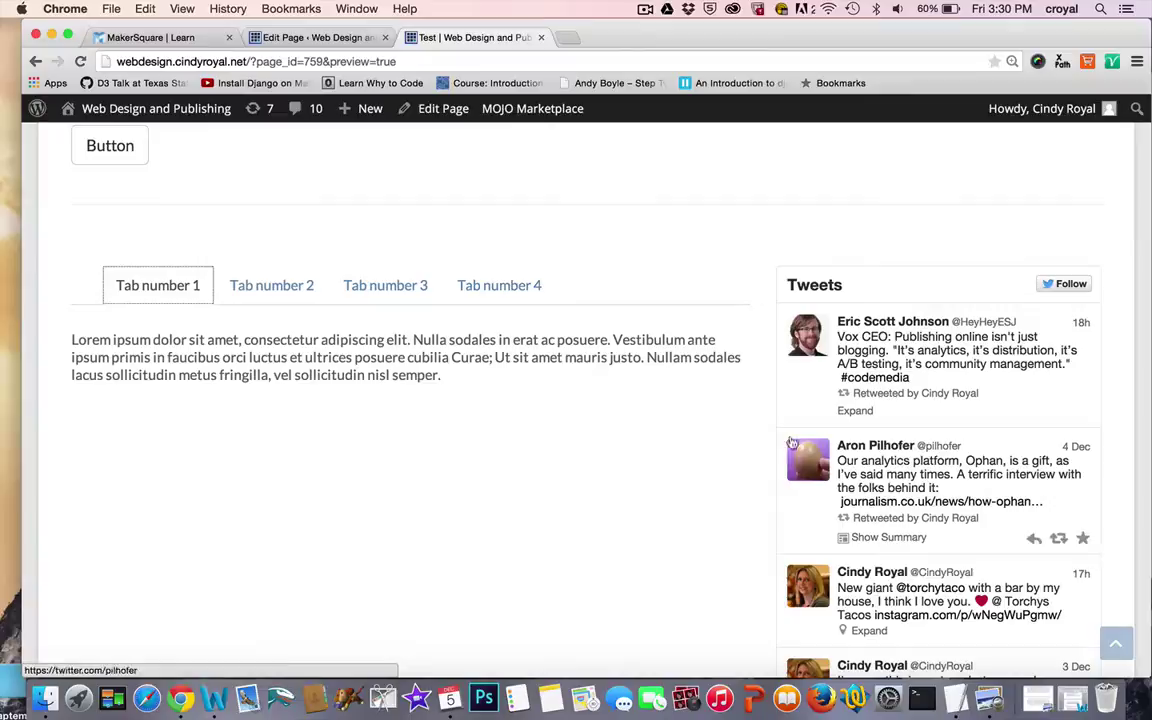
{"action": "scroll", "coordinate": [714, 448], "scroll_direction": "down", "scroll_amount": 5}
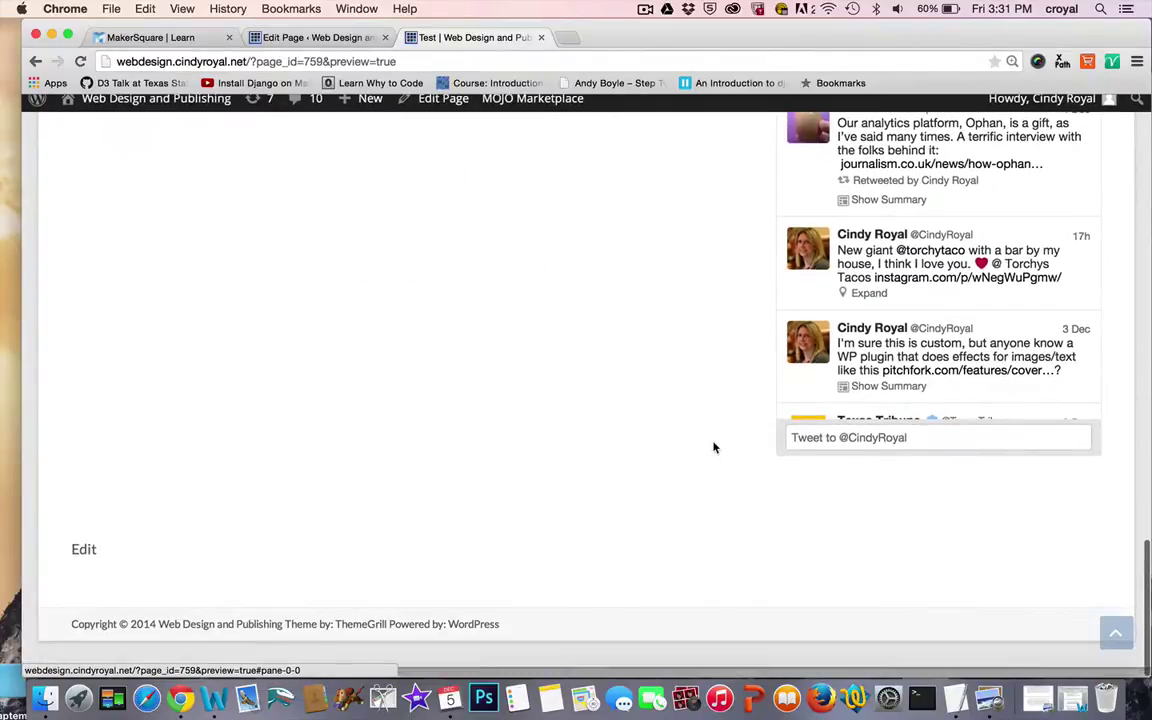
{"action": "scroll", "coordinate": [714, 448], "scroll_direction": "up", "scroll_amount": 15}
{"action": "scroll", "coordinate": [714, 448], "scroll_direction": "up", "scroll_amount": 10}
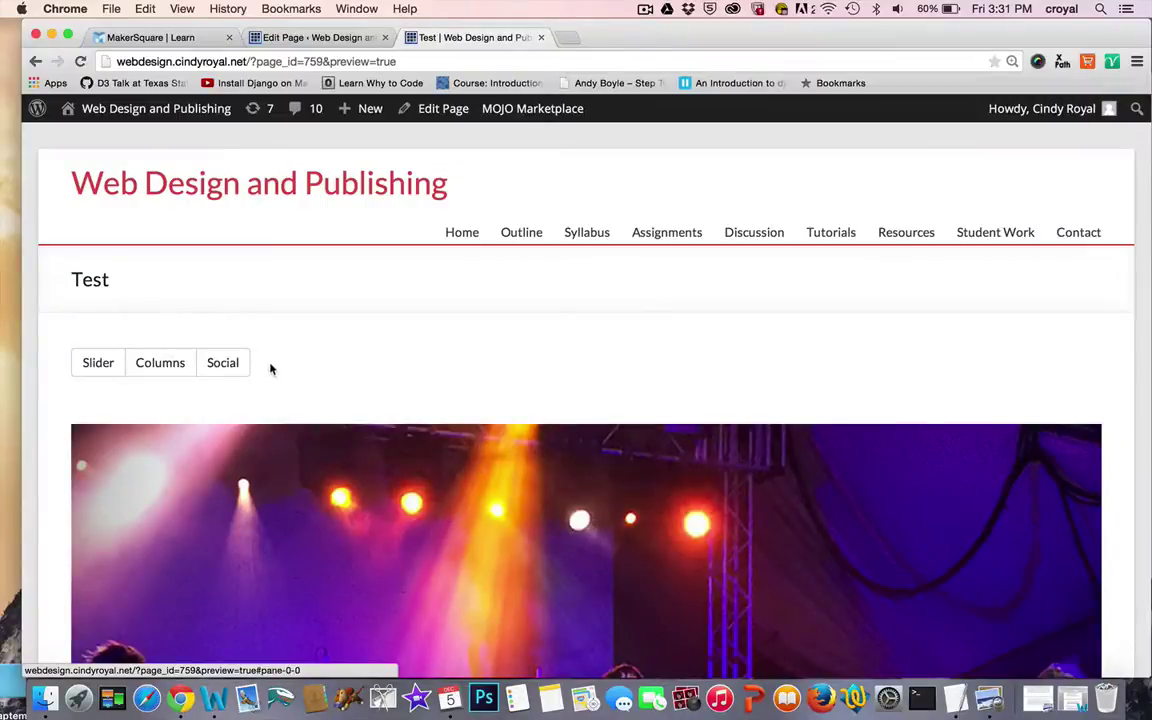
Test that the Columns and Social buttons jump to their page sections.
{"action": "left_click", "coordinate": [160, 363]}
{"action": "scroll", "coordinate": [170, 374], "scroll_direction": "up", "scroll_amount": 5}
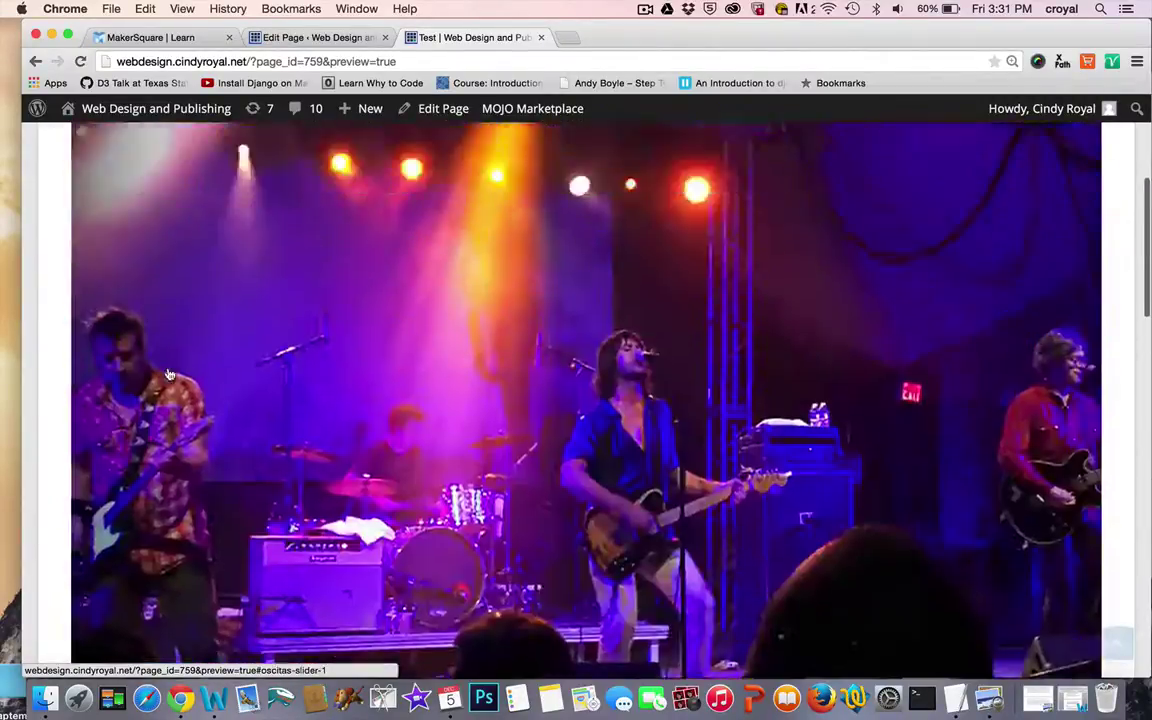
{"action": "scroll", "coordinate": [190, 374], "scroll_direction": "up", "scroll_amount": 3}
{"action": "left_click", "coordinate": [224, 369]}
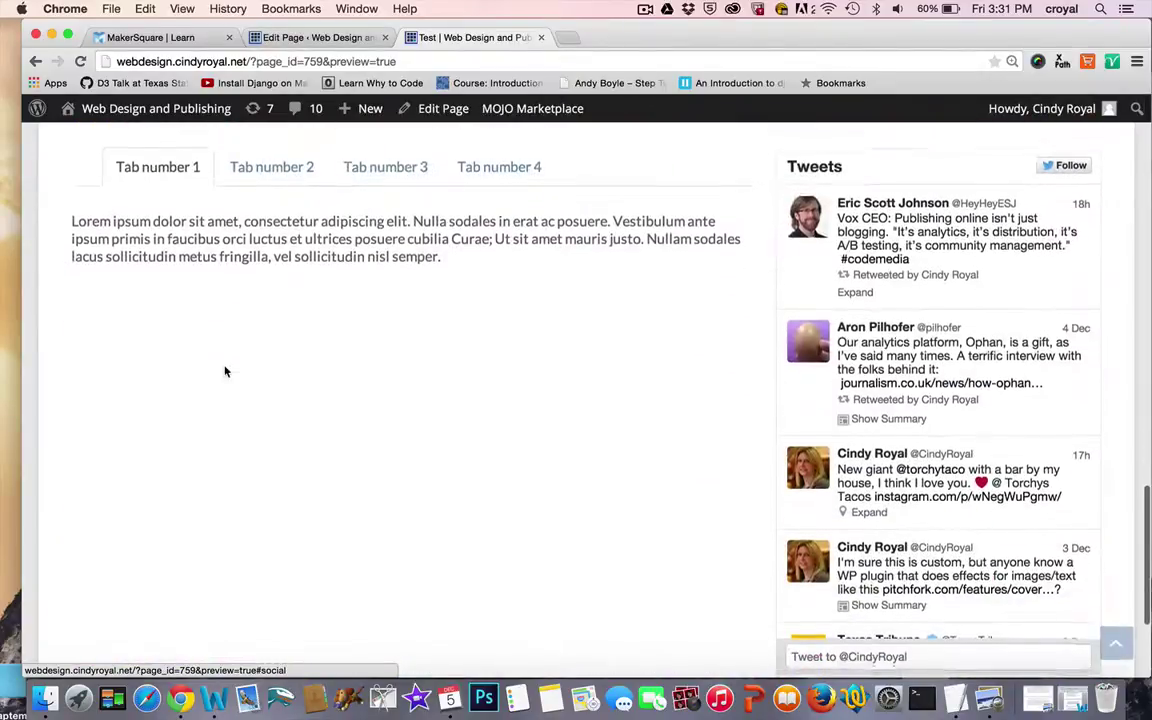
{"action": "scroll", "coordinate": [225, 371], "scroll_direction": "up", "scroll_amount": 8}
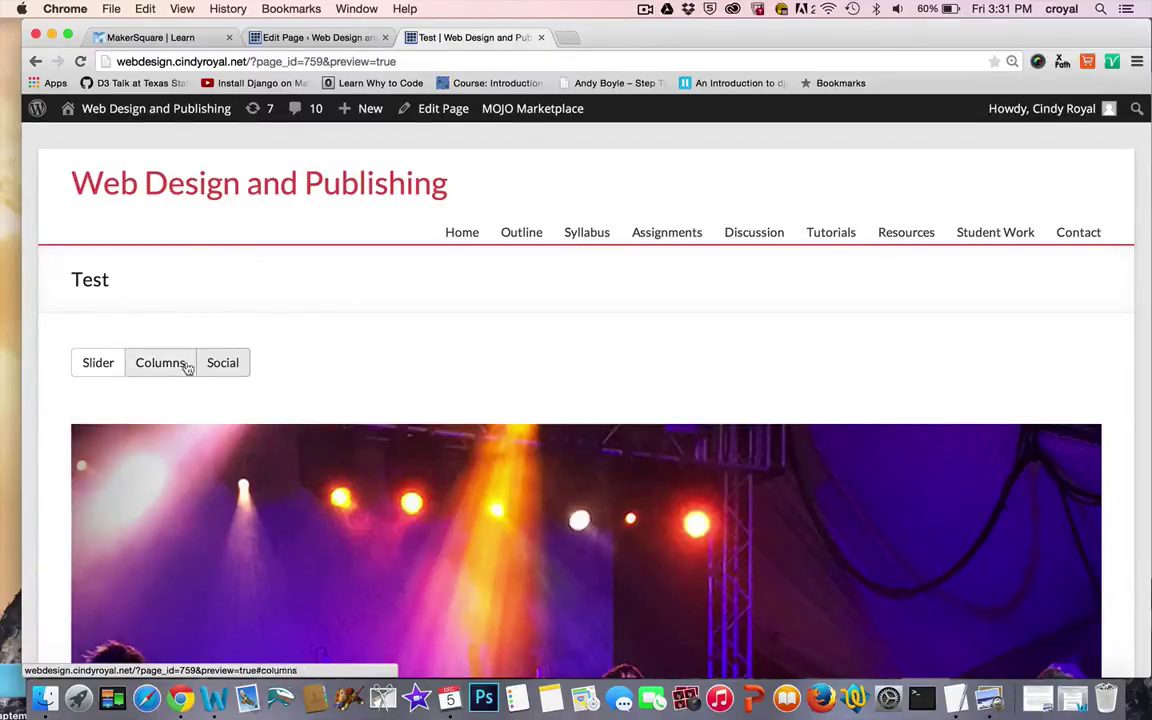
{"action": "left_click", "coordinate": [224, 367]}
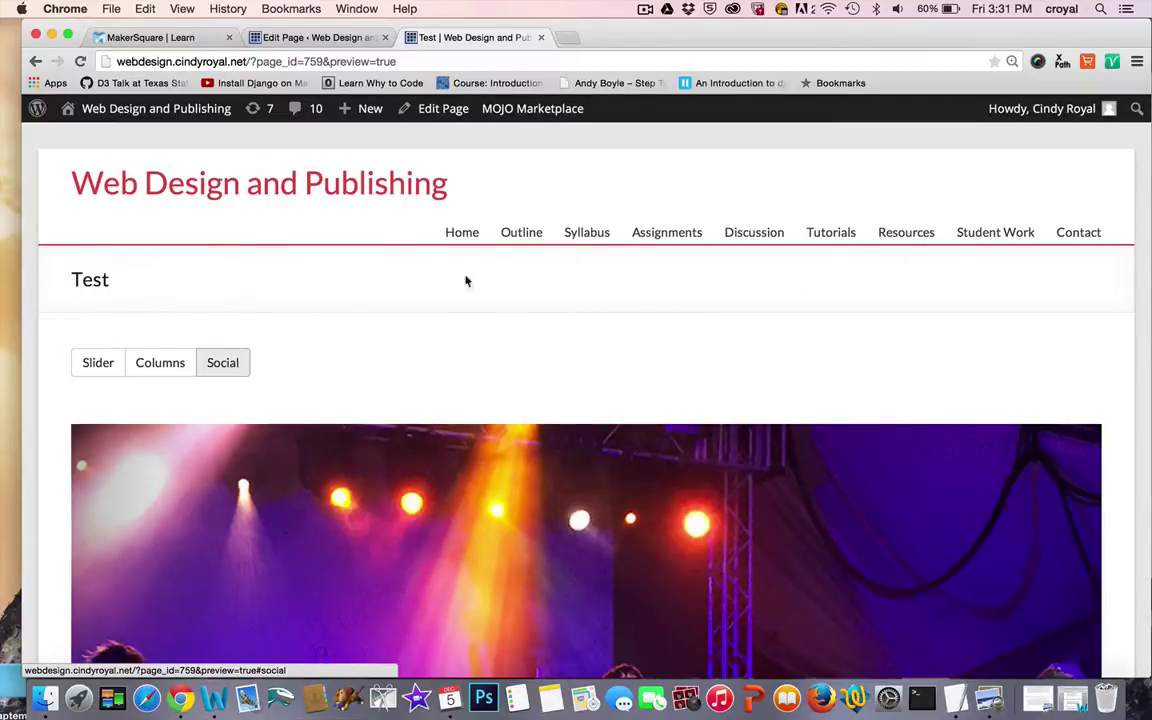
Back in the Test page editor, insert an empty line above the buttongroup shortcode.
{"action": "left_click", "coordinate": [322, 40]}
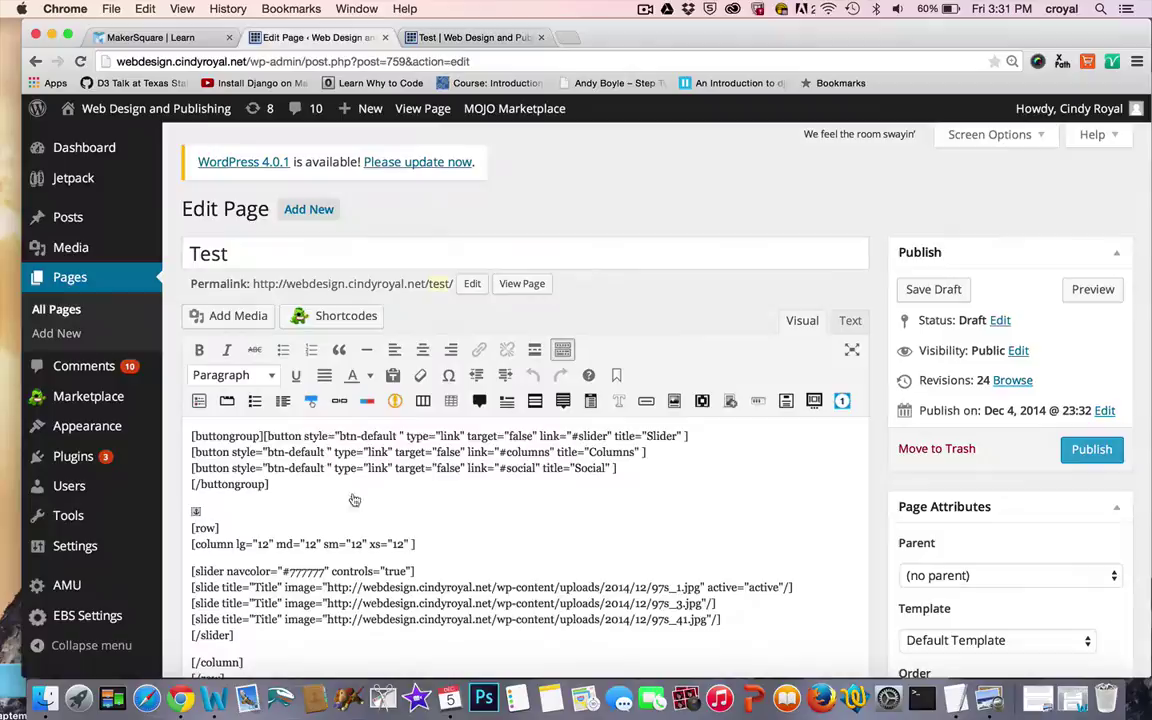
{"action": "scroll", "coordinate": [362, 523], "scroll_direction": "down", "scroll_amount": 2}
{"action": "scroll", "coordinate": [362, 523], "scroll_direction": "up", "scroll_amount": 2}
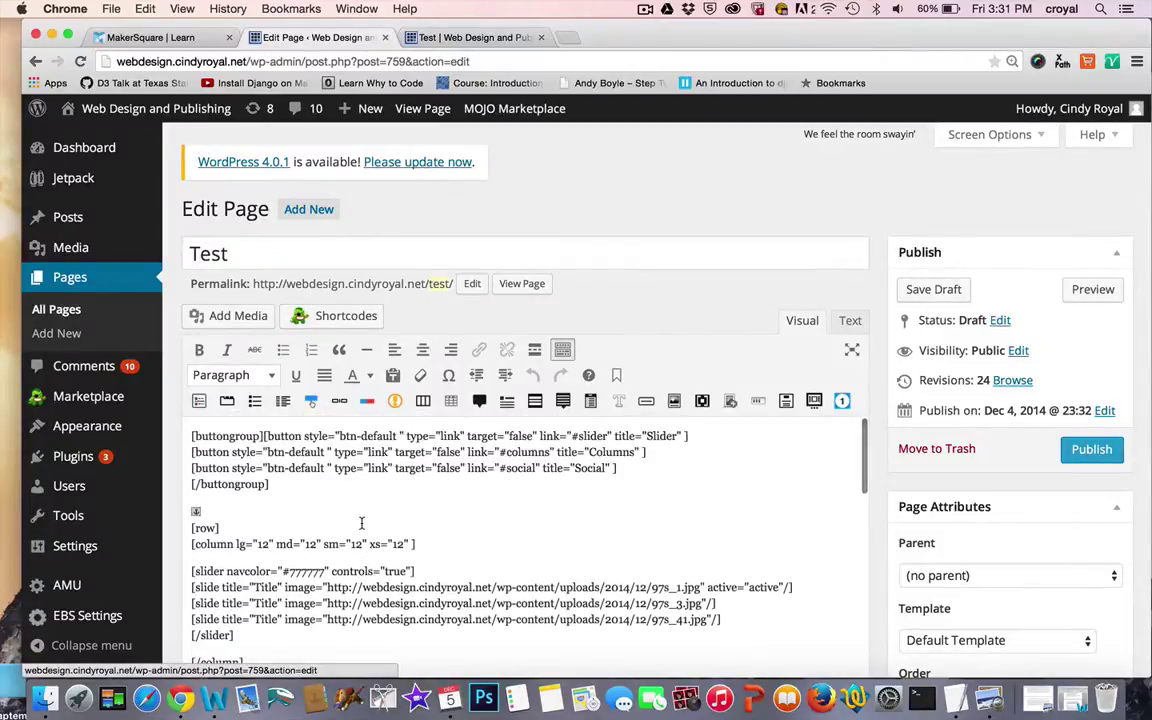
{"action": "scroll", "coordinate": [362, 523], "scroll_direction": "down", "scroll_amount": 2}
{"action": "scroll", "coordinate": [362, 523], "scroll_direction": "up", "scroll_amount": 2}
{"action": "left_click", "coordinate": [193, 440]}
{"action": "left_click", "coordinate": [191, 436]}
{"action": "key", "text": "Return"}
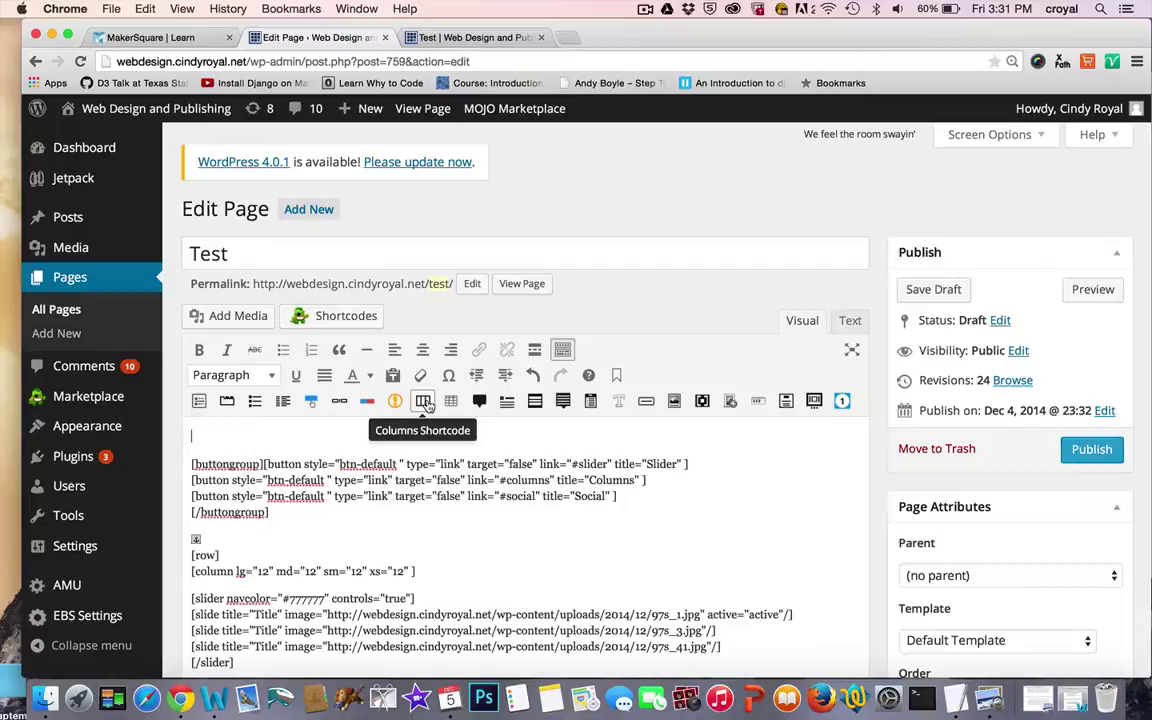
Set the Columns Shortcode dialog to four columns, then close it without inserting.
{"action": "left_click", "coordinate": [424, 402]}
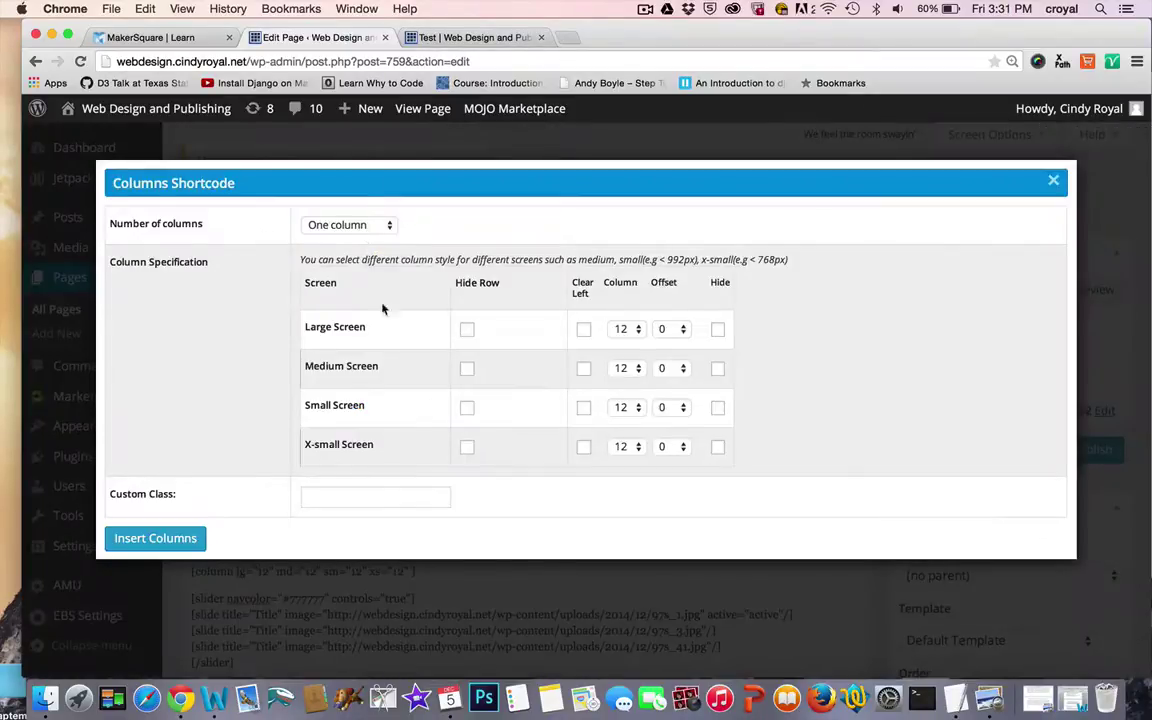
{"action": "left_click", "coordinate": [390, 229]}
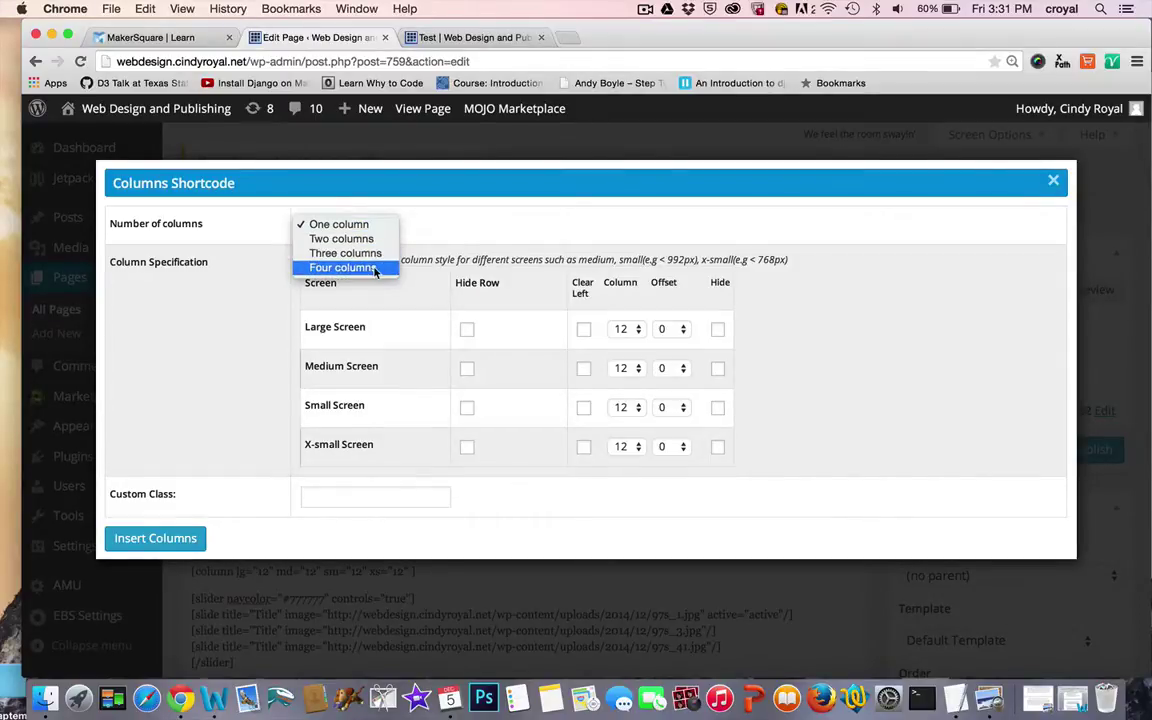
{"action": "left_click", "coordinate": [375, 268]}
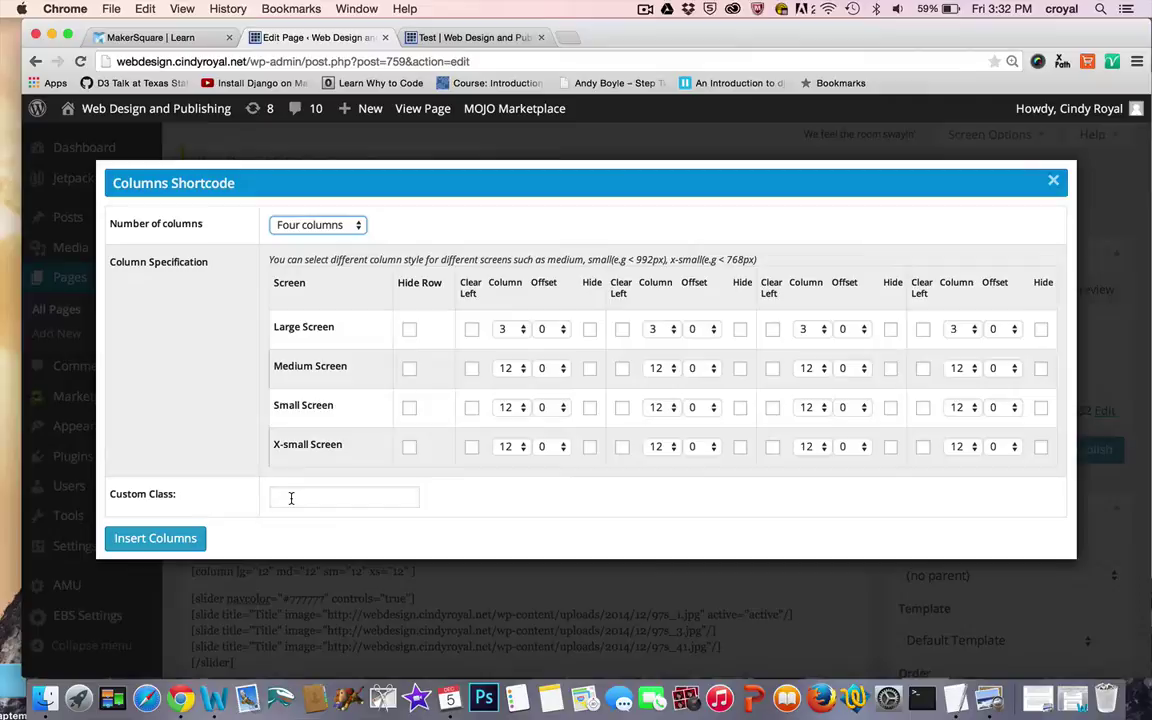
{"action": "left_click", "coordinate": [1053, 181]}
Insert a default row and column block from Columns Shortcode, then delete it.
{"action": "scroll", "coordinate": [621, 539], "scroll_direction": "down", "scroll_amount": 5}
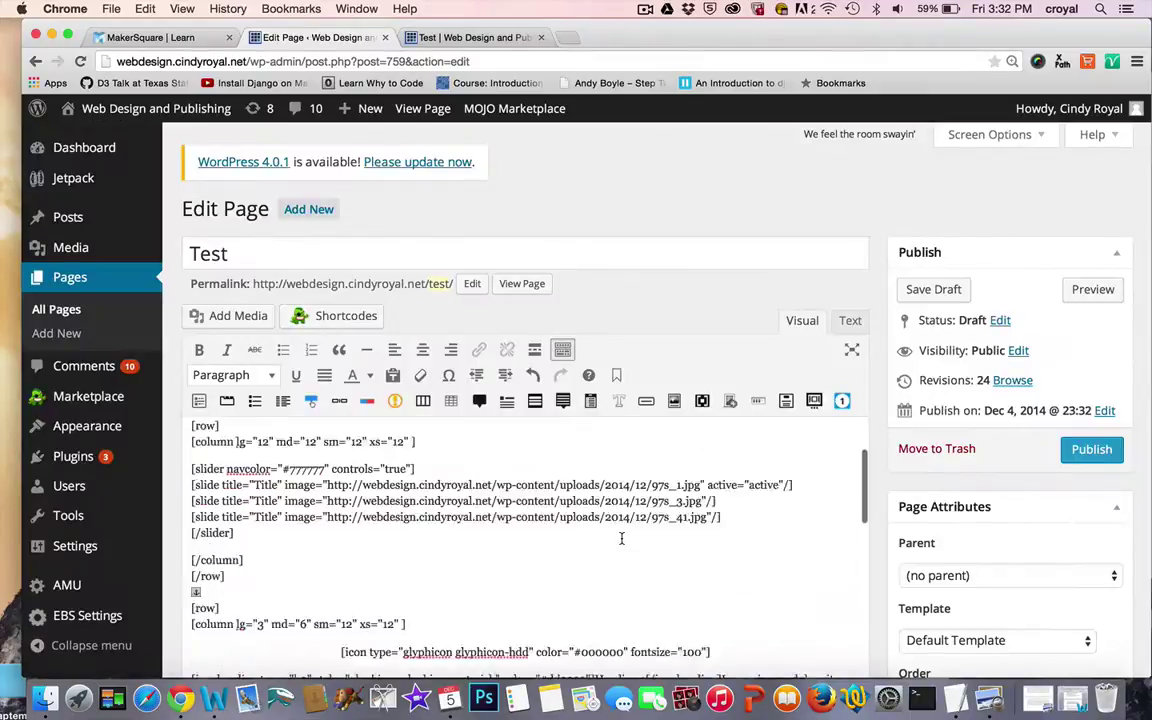
{"action": "scroll", "coordinate": [621, 539], "scroll_direction": "up", "scroll_amount": 2}
{"action": "scroll", "coordinate": [621, 539], "scroll_direction": "down", "scroll_amount": 2}
{"action": "scroll", "coordinate": [621, 539], "scroll_direction": "down", "scroll_amount": 2}
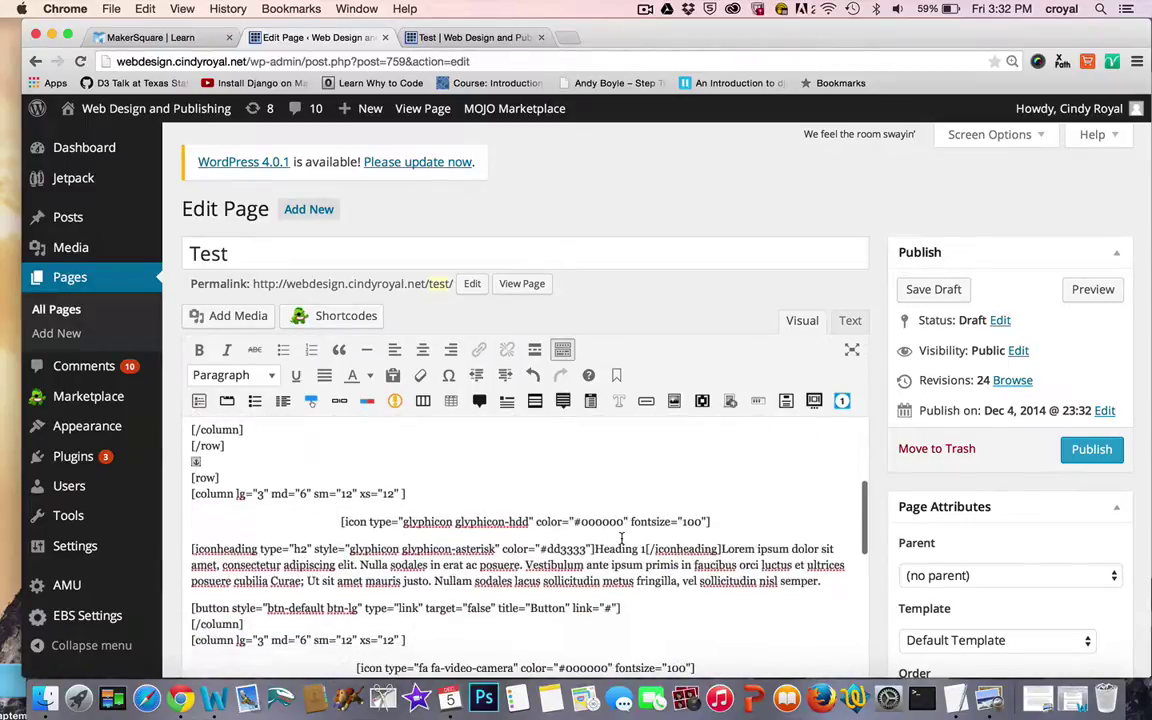
{"action": "scroll", "coordinate": [375, 558], "scroll_direction": "down", "scroll_amount": 1}
{"action": "scroll", "coordinate": [330, 505], "scroll_direction": "up", "scroll_amount": 1}
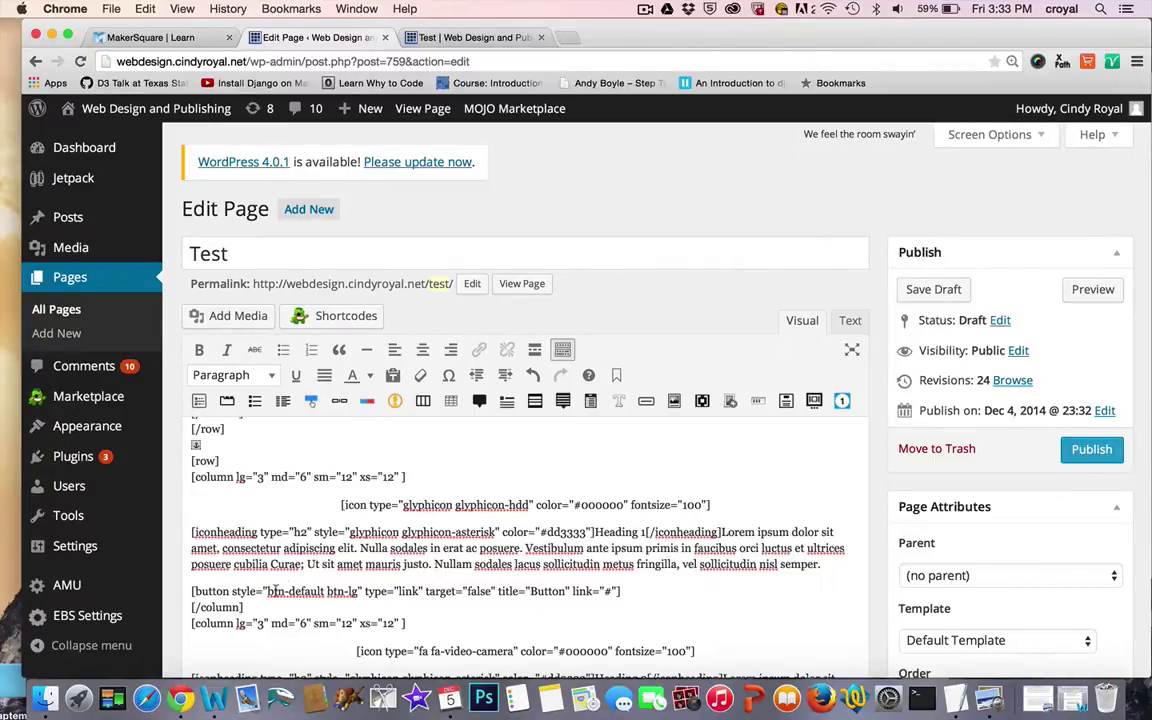
{"action": "scroll", "coordinate": [290, 589], "scroll_direction": "up", "scroll_amount": 3}
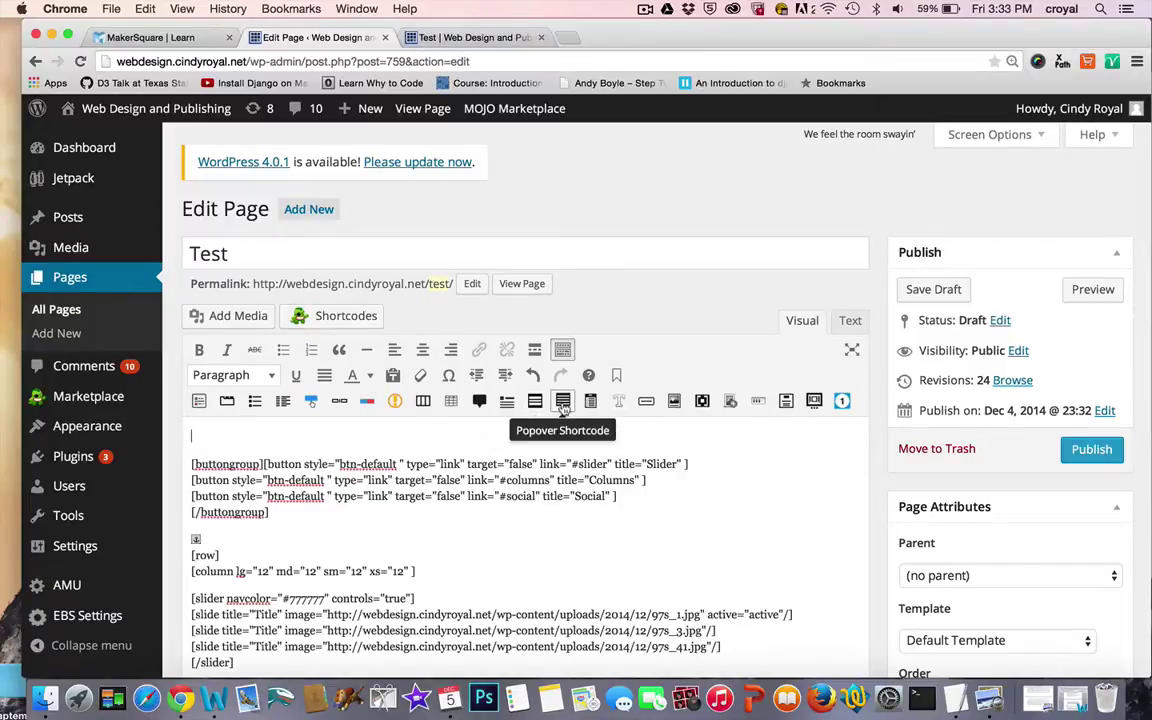
{"action": "left_click", "coordinate": [423, 401]}
{"action": "left_click", "coordinate": [155, 538]}
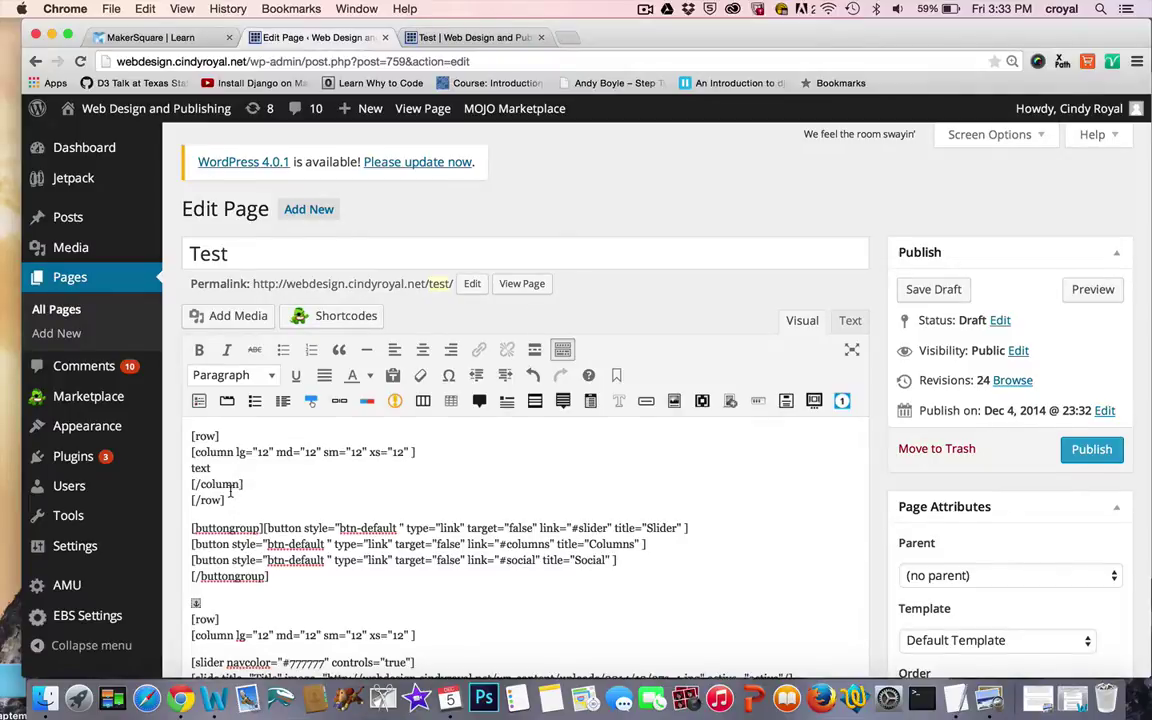
{"action": "left_click_drag", "start_coordinate": [228, 498], "coordinate": [185, 437]}
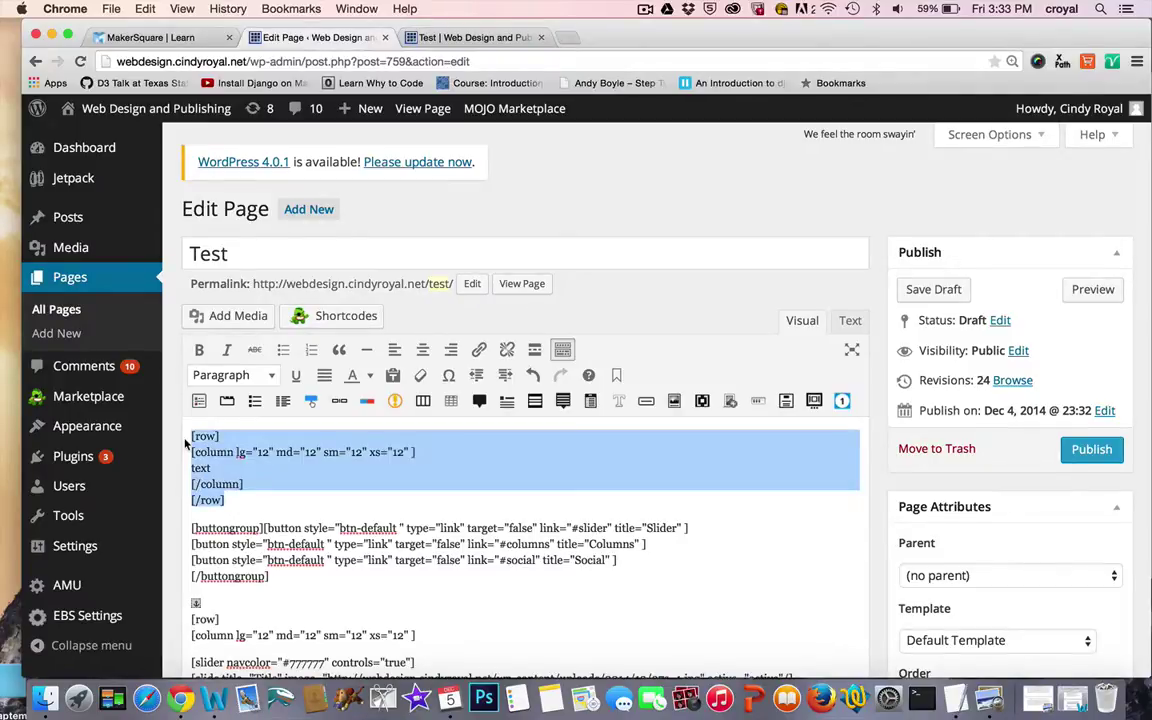
{"action": "key", "text": "BackSpace"}
Review the row of lg="3" columns with icon, iconheading and button shortcodes.
{"action": "scroll", "coordinate": [409, 519], "scroll_direction": "down", "scroll_amount": 10}
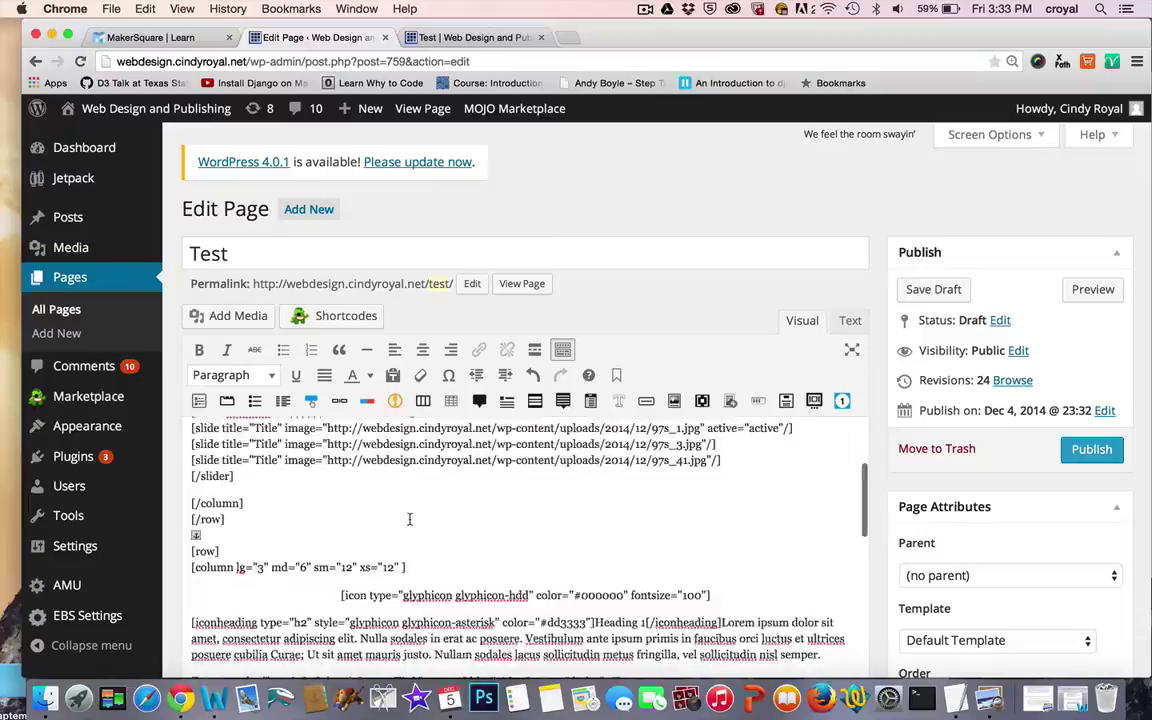
{"action": "scroll", "coordinate": [409, 519], "scroll_direction": "down", "scroll_amount": 1}
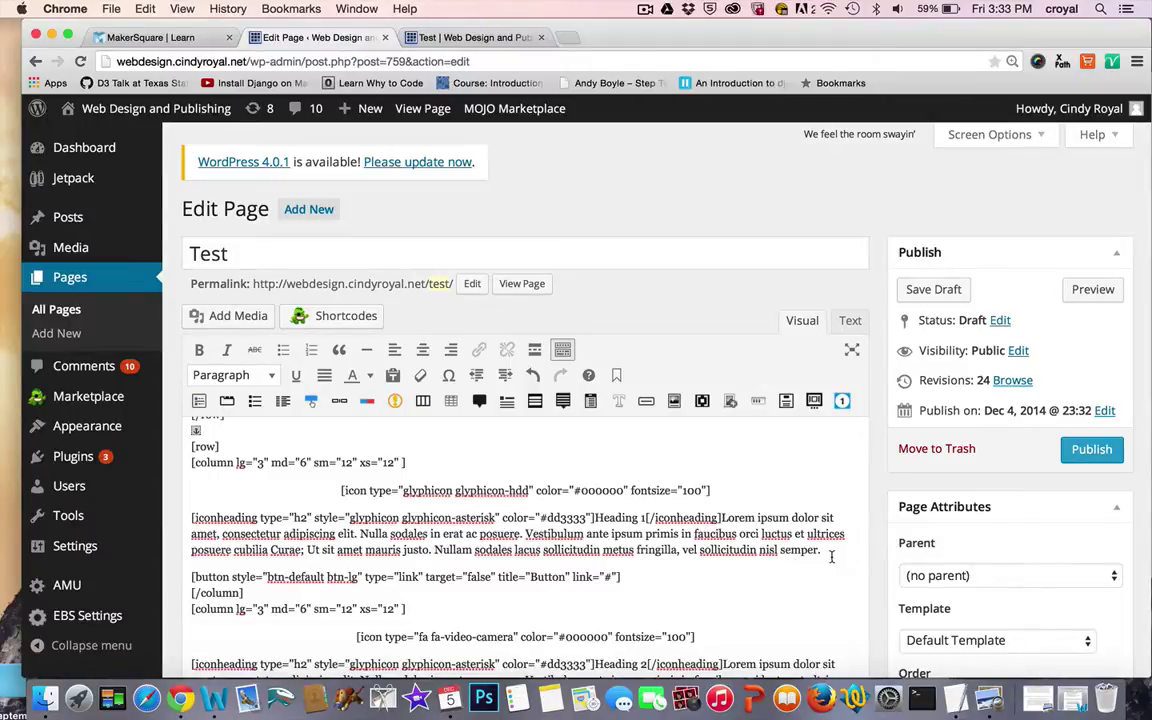
{"action": "scroll", "coordinate": [694, 590], "scroll_direction": "down", "scroll_amount": 5}
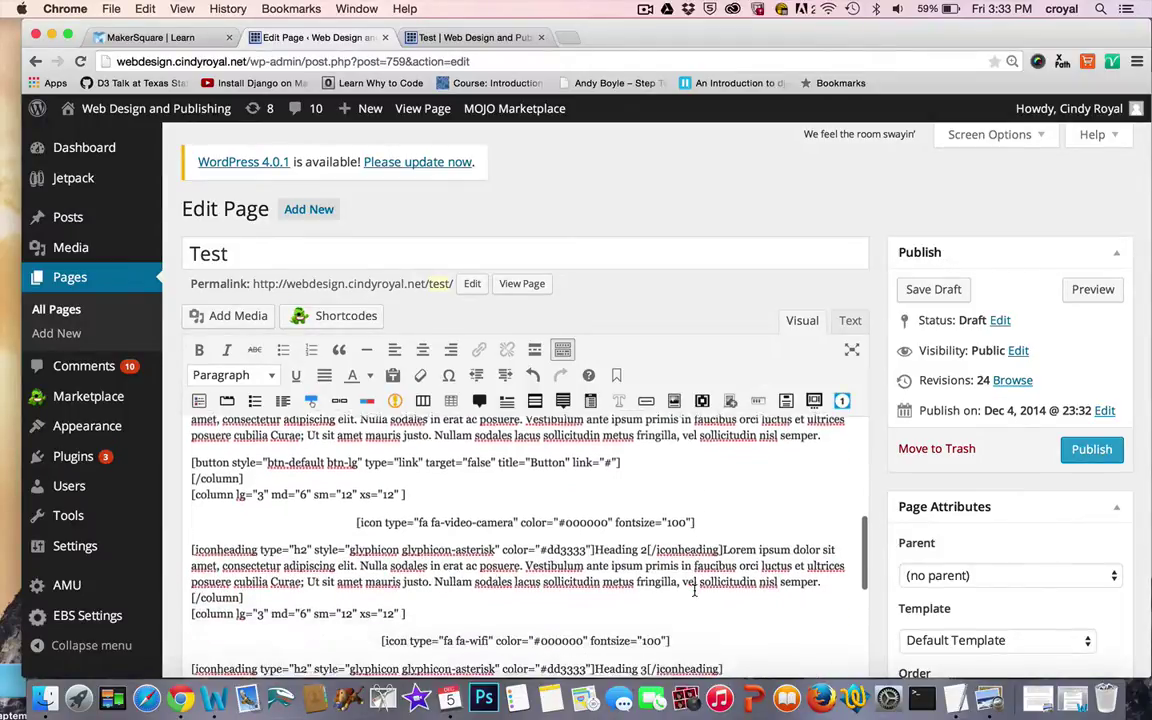
{"action": "scroll", "coordinate": [694, 590], "scroll_direction": "down", "scroll_amount": 2}
{"action": "scroll", "coordinate": [694, 590], "scroll_direction": "up", "scroll_amount": 5}
{"action": "scroll", "coordinate": [694, 591], "scroll_direction": "up", "scroll_amount": 3}
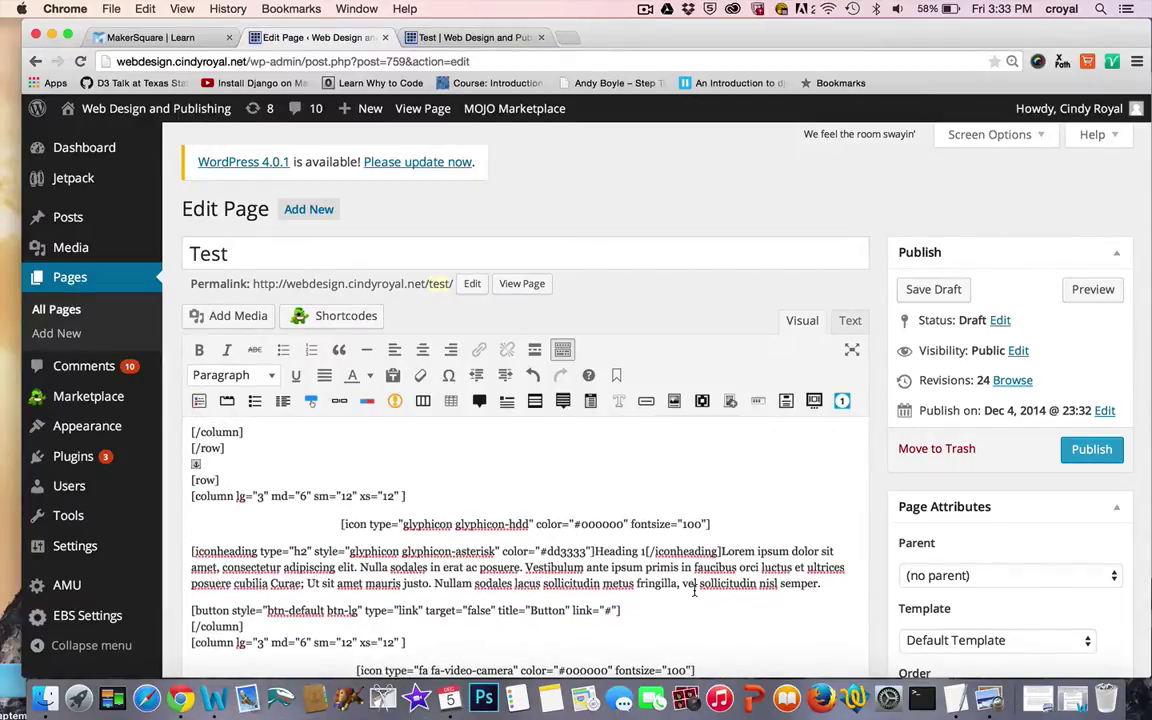
{"action": "scroll", "coordinate": [694, 590], "scroll_direction": "down", "scroll_amount": 2}
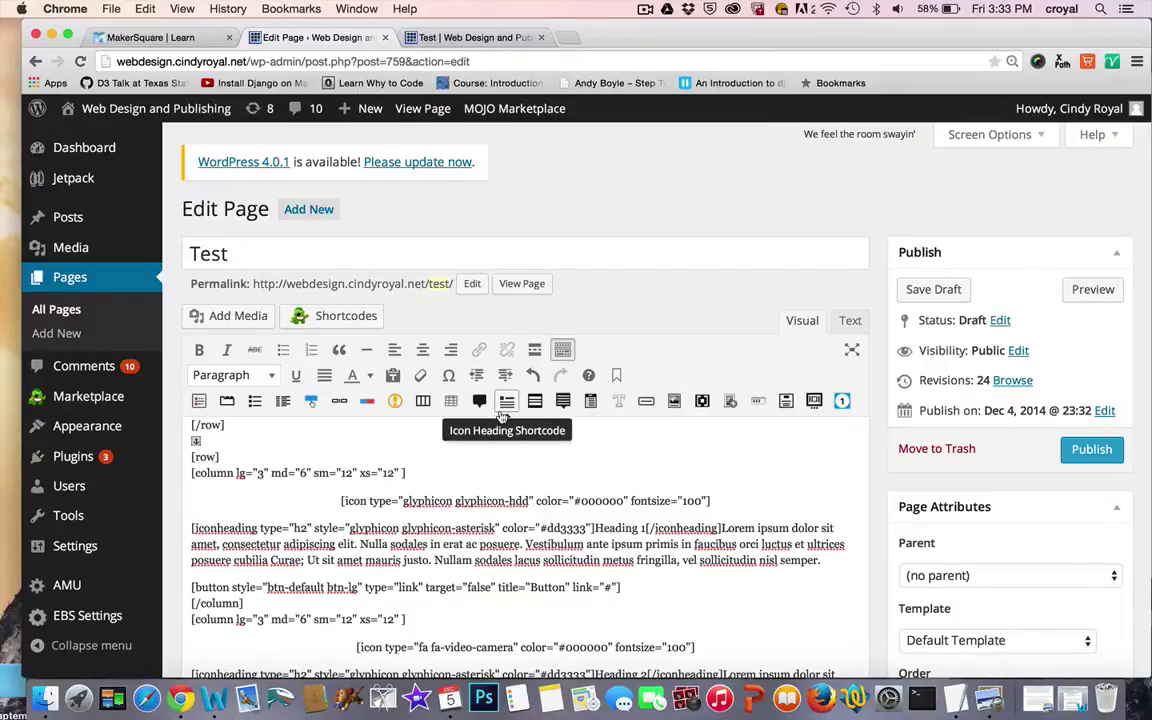
{"action": "scroll", "coordinate": [461, 493], "scroll_direction": "down", "scroll_amount": 2}
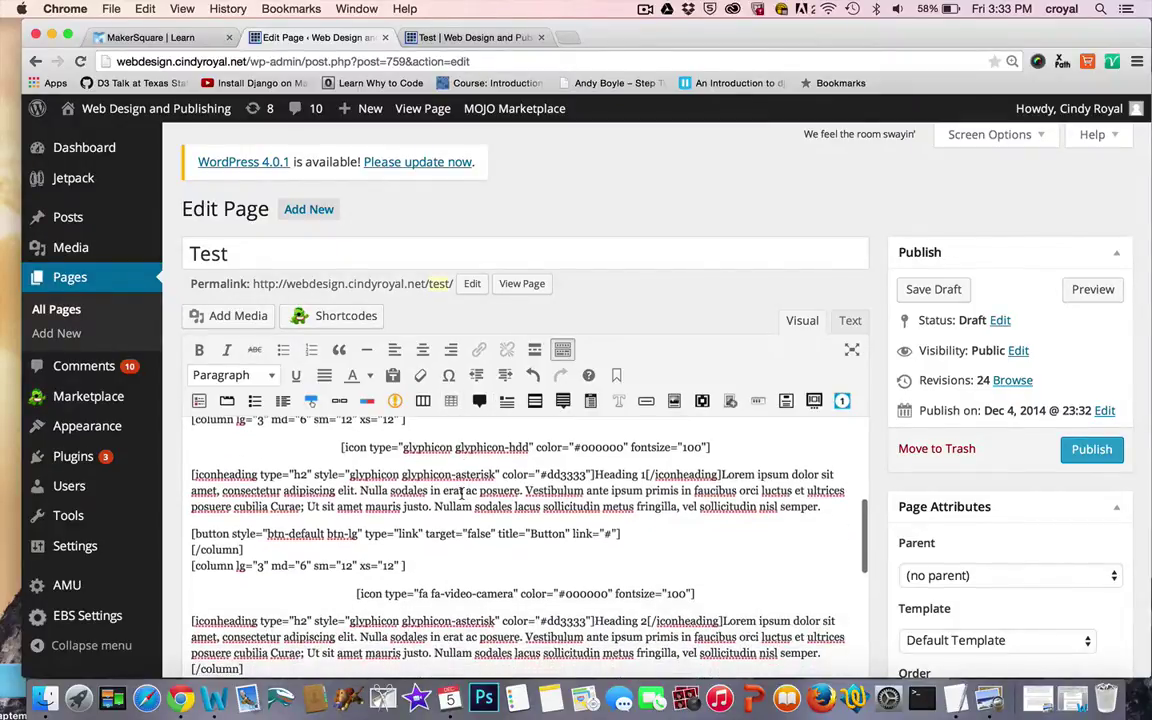
{"action": "scroll", "coordinate": [461, 493], "scroll_direction": "up", "scroll_amount": 1}
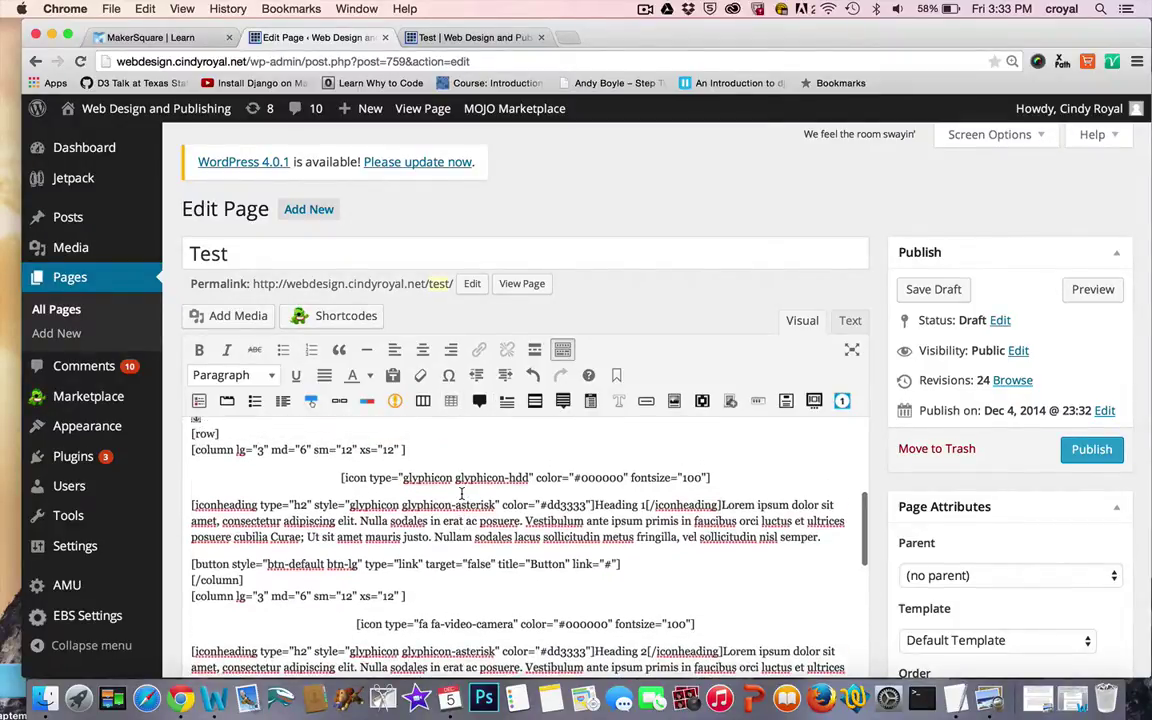
Try the asterisk icon with H1 in Icon Heading settings, then view the Heading 1–4 preview.
{"action": "left_click", "coordinate": [507, 403]}
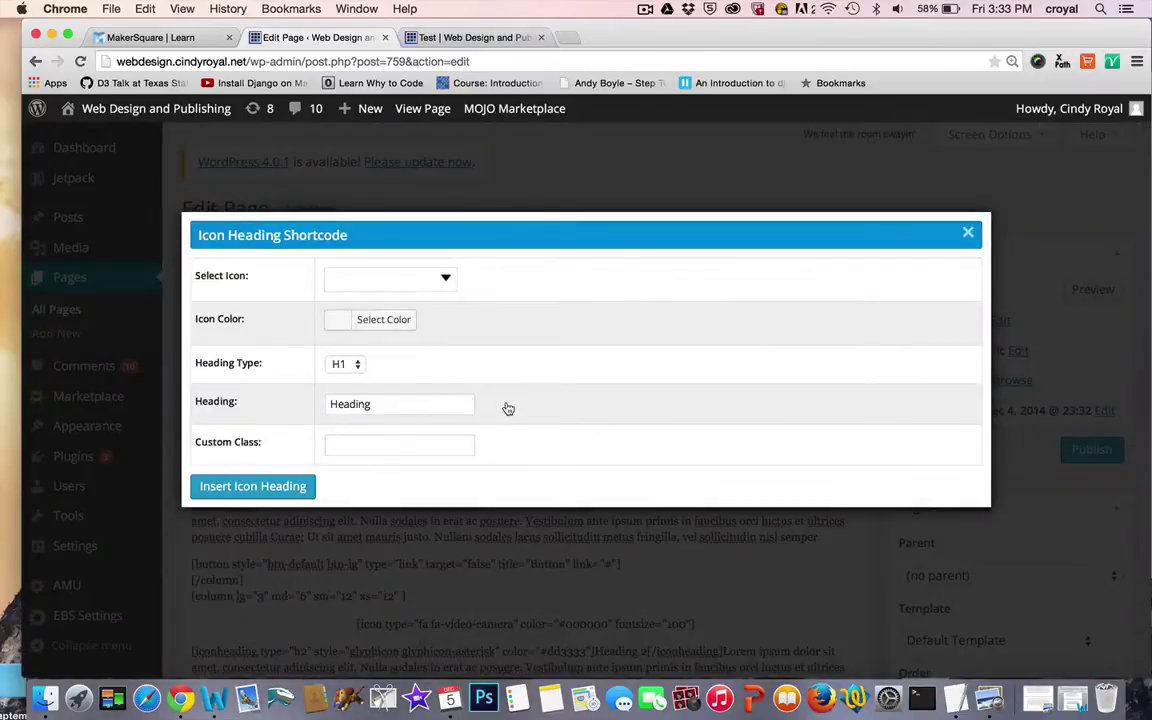
{"action": "left_click", "coordinate": [447, 280]}
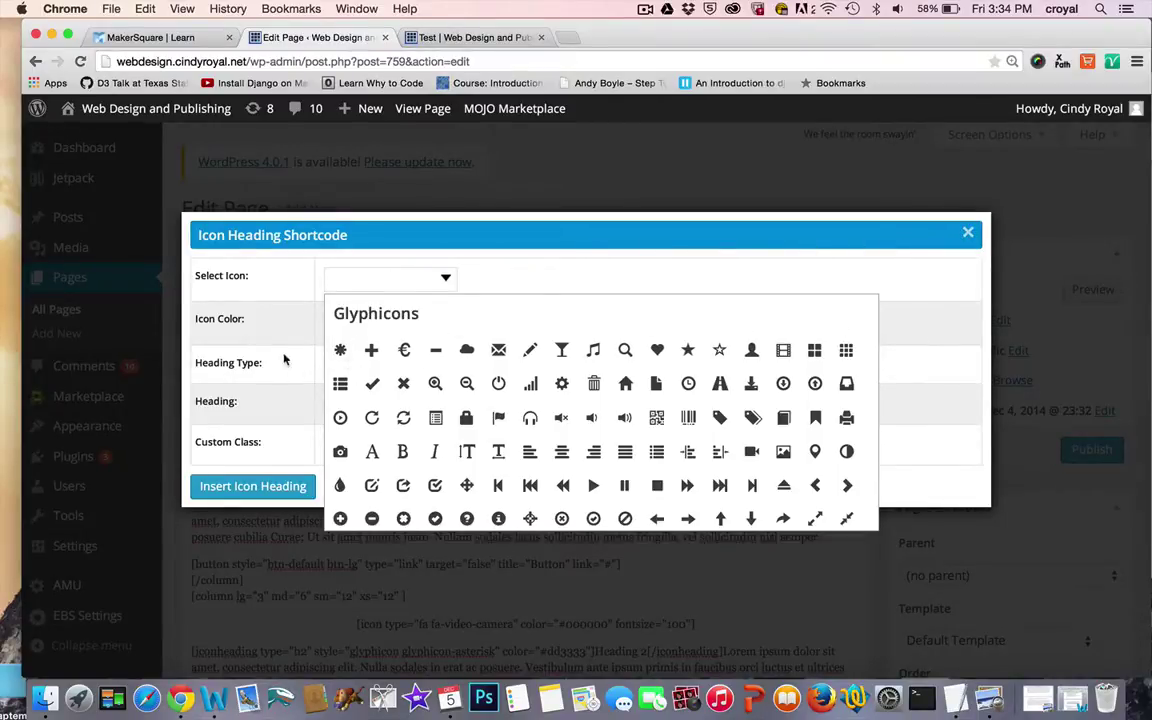
{"action": "left_click", "coordinate": [340, 350]}
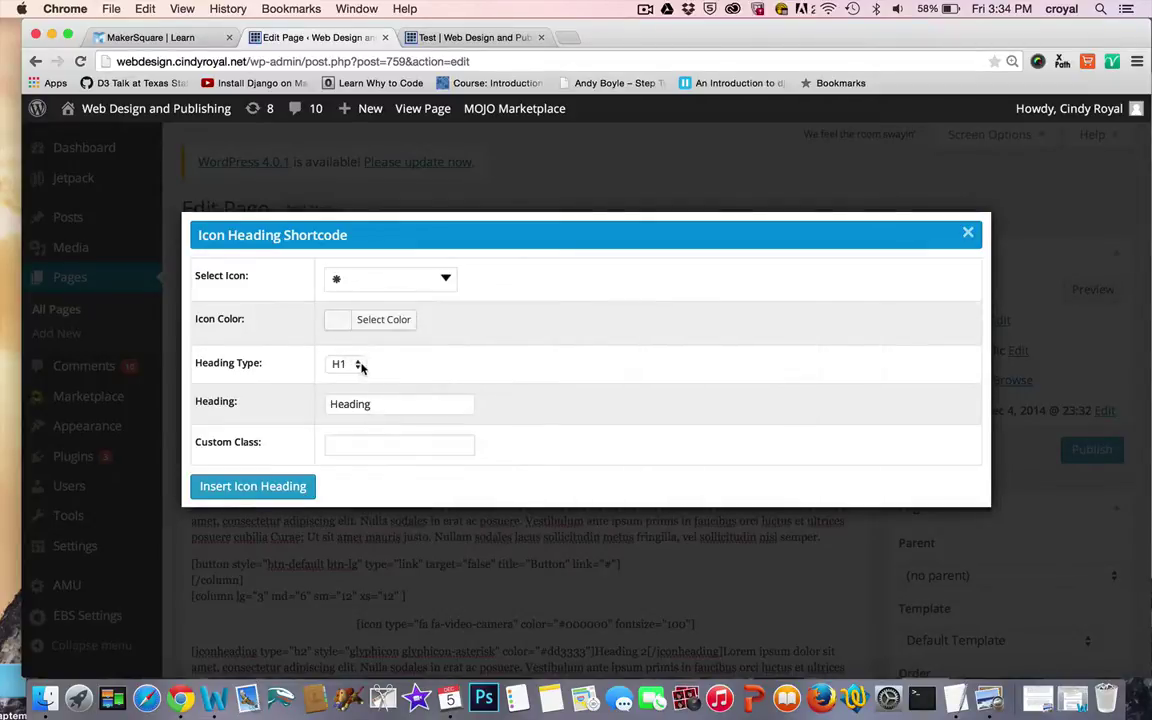
{"action": "left_click", "coordinate": [356, 366]}
{"action": "left_click", "coordinate": [849, 306]}
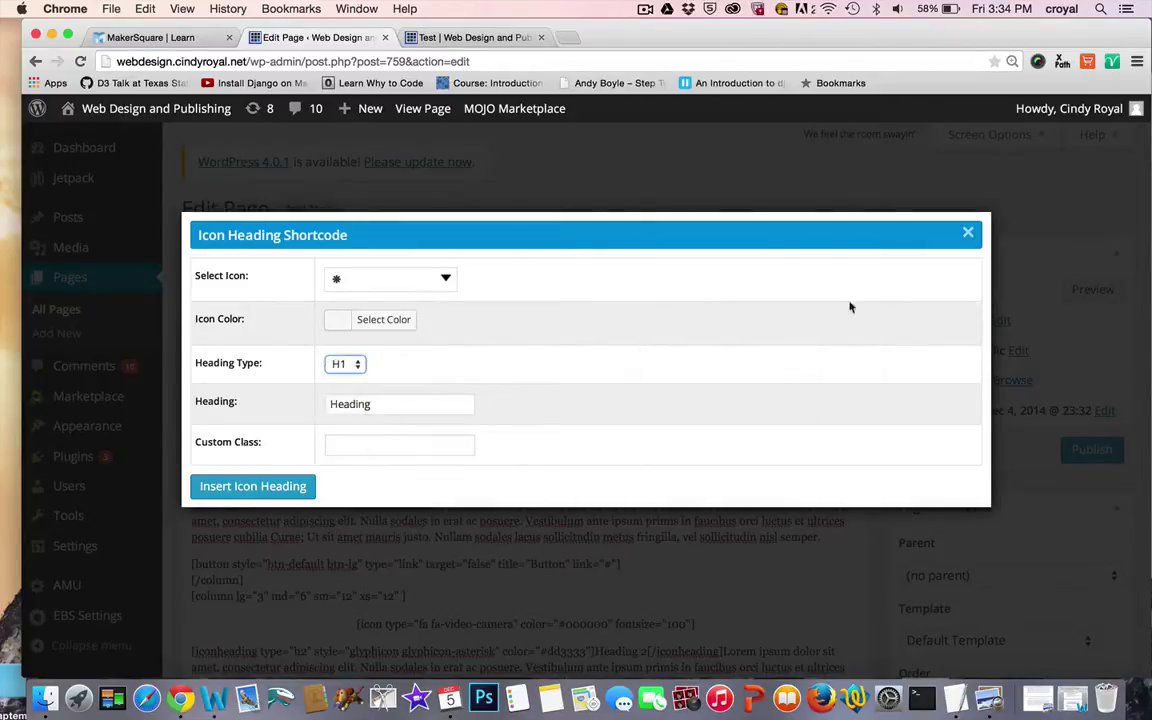
{"action": "left_click", "coordinate": [968, 232]}
{"action": "left_click", "coordinate": [475, 37]}
{"action": "scroll", "coordinate": [309, 337], "scroll_direction": "down", "scroll_amount": 10}
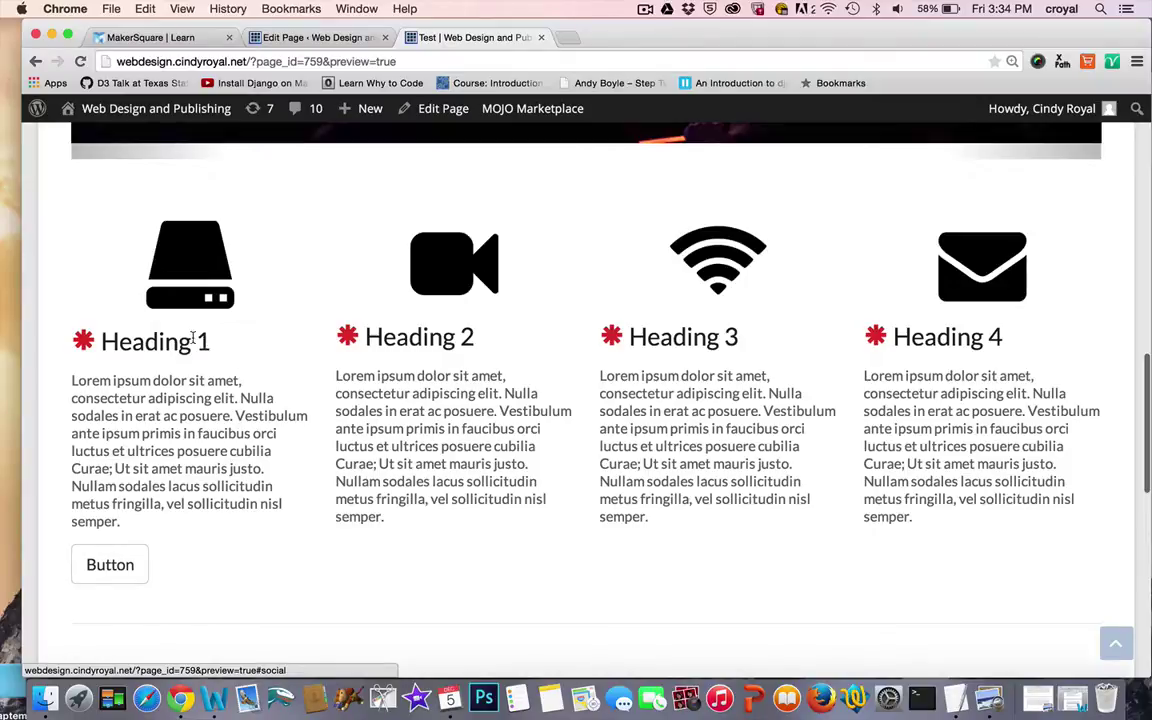
Switch between the Edit Page and preview tabs, ending in the Test page editor.
{"action": "left_click", "coordinate": [310, 37]}
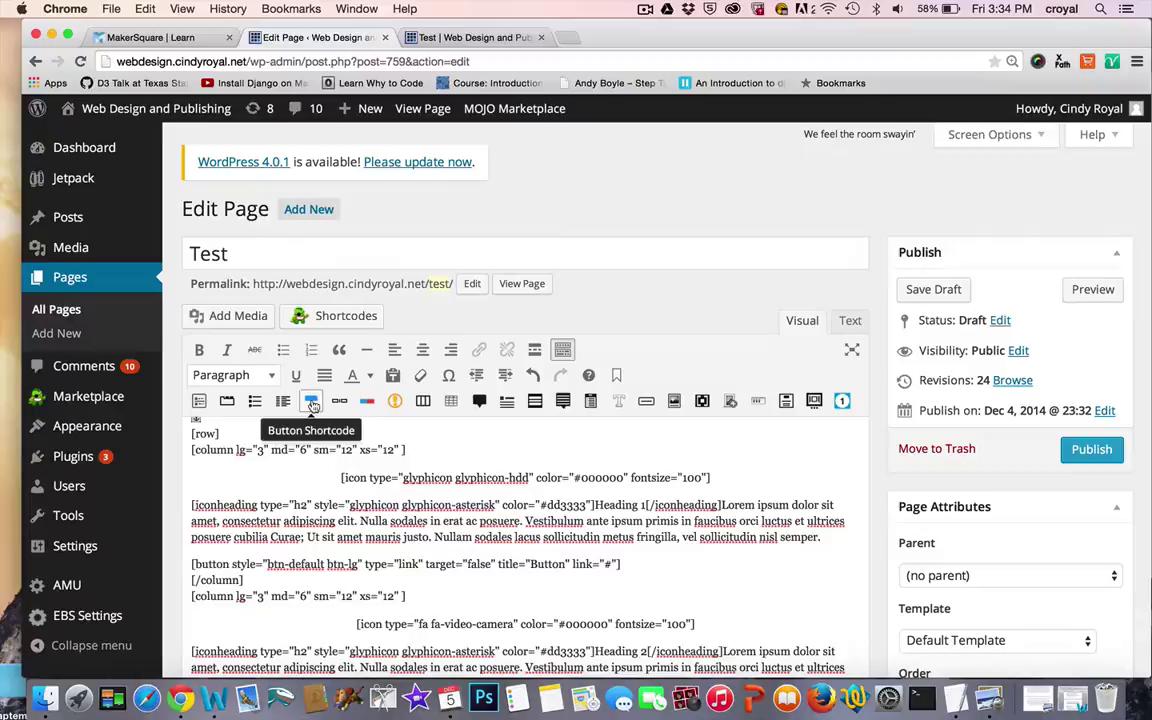
{"action": "scroll", "coordinate": [240, 505], "scroll_direction": "down", "scroll_amount": 2}
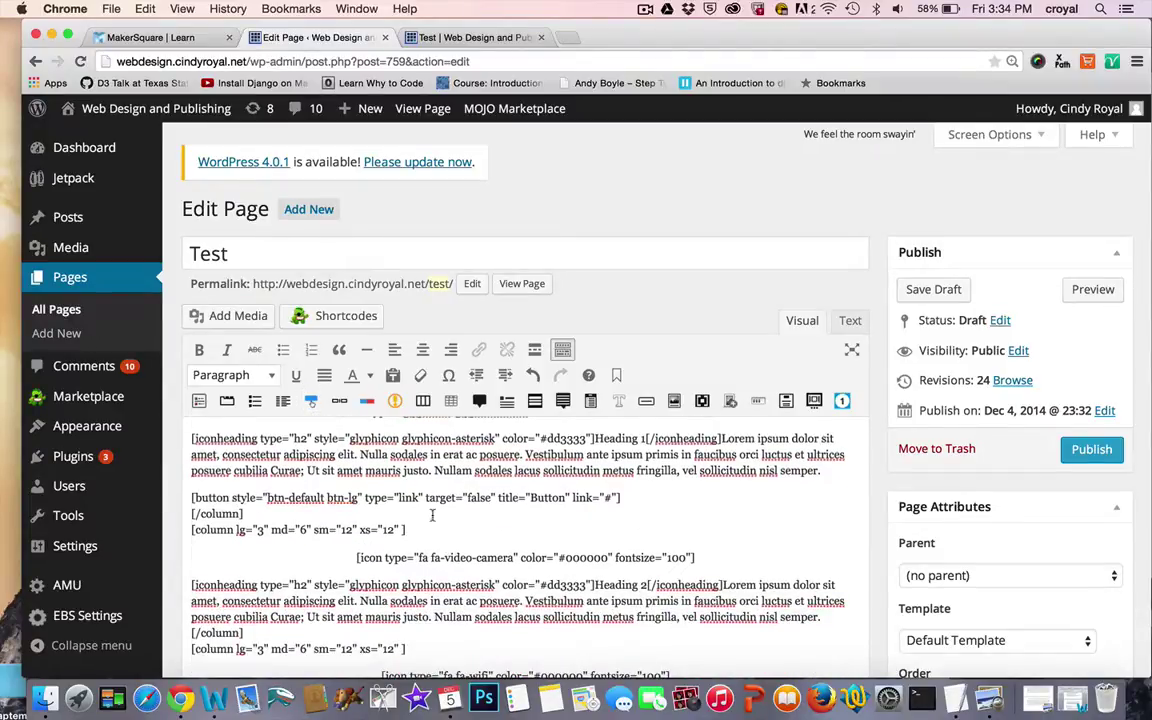
{"action": "scroll", "coordinate": [488, 520], "scroll_direction": "up", "scroll_amount": 3}
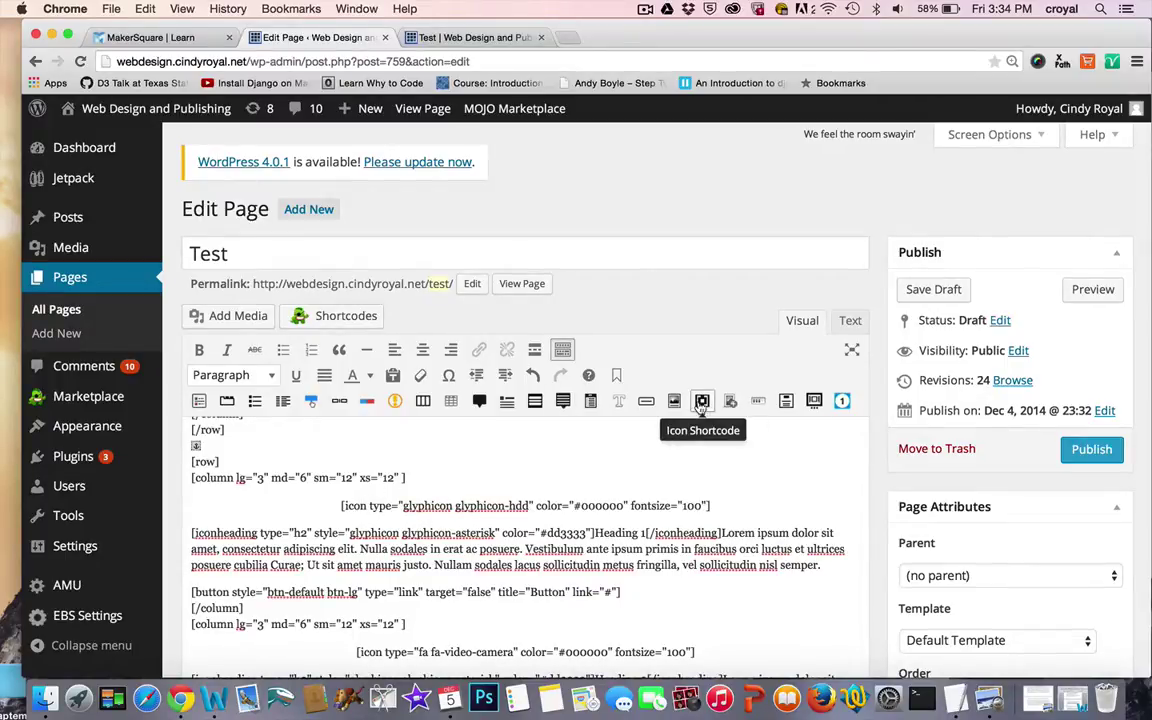
{"action": "left_click", "coordinate": [459, 38]}
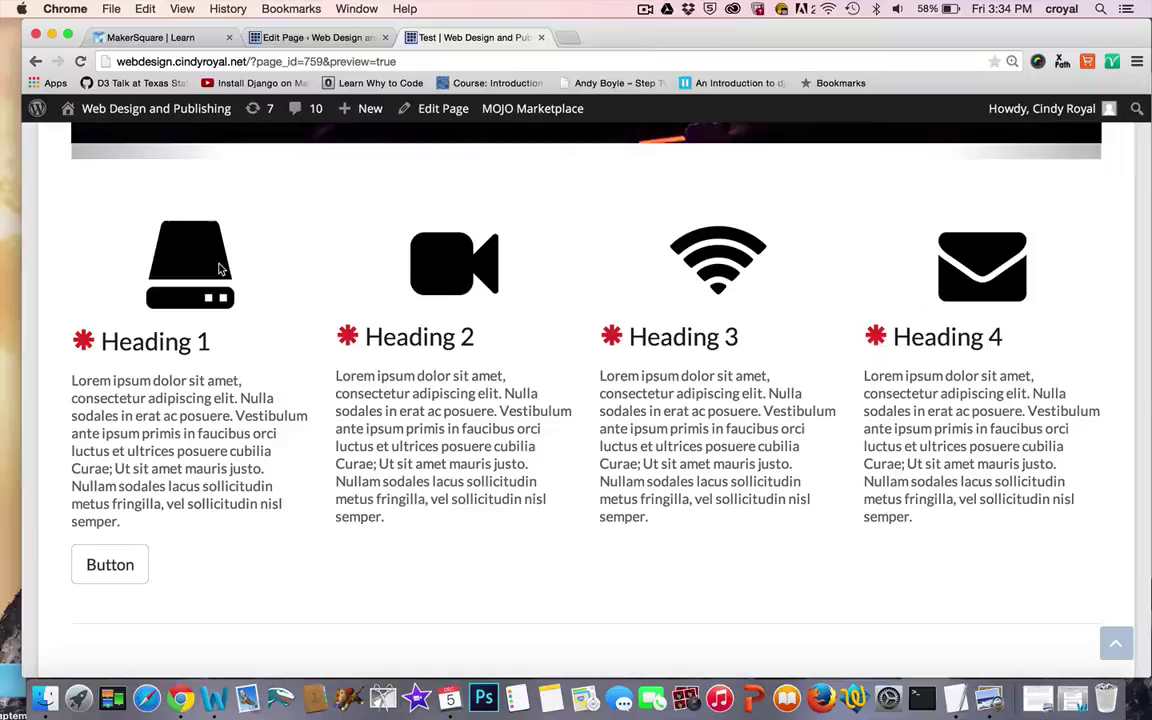
{"action": "left_click", "coordinate": [330, 40]}
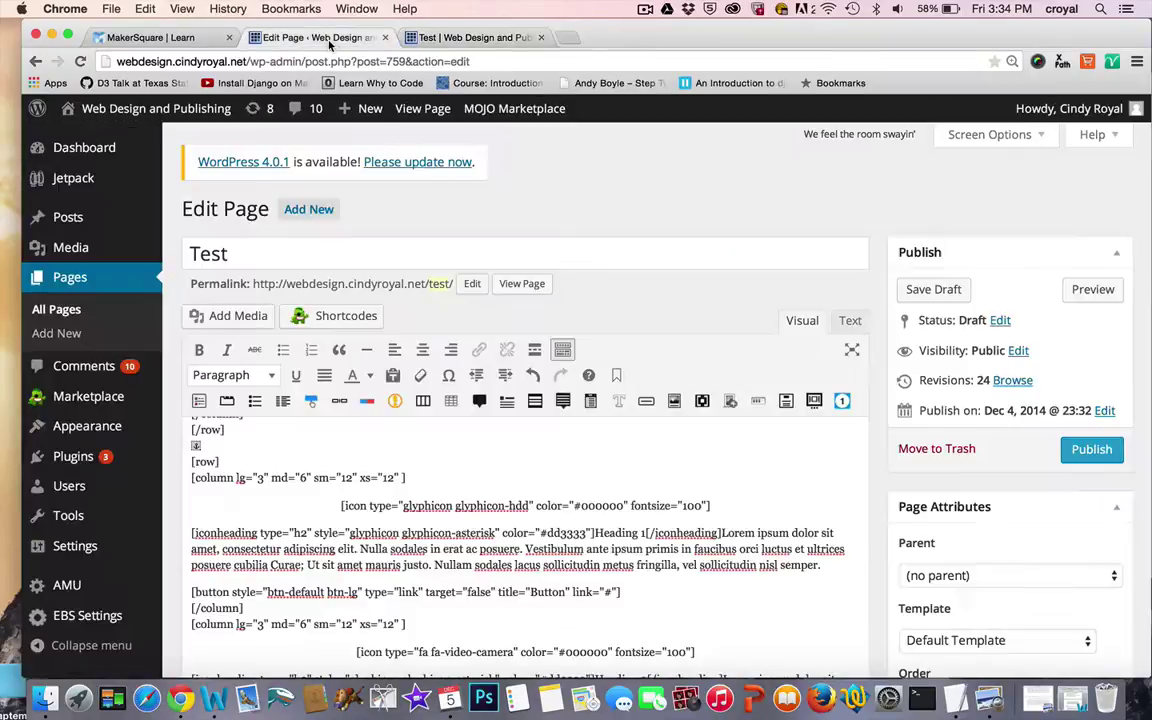
{"action": "left_click", "coordinate": [731, 403]}
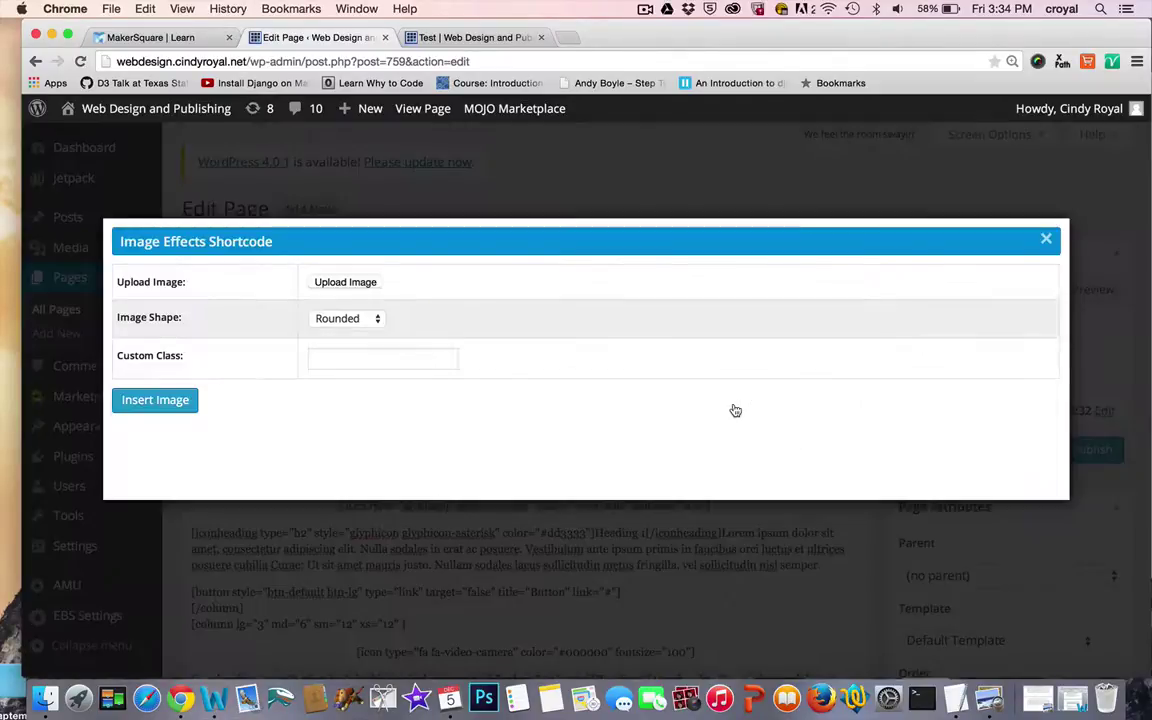
{"action": "left_click", "coordinate": [380, 321]}
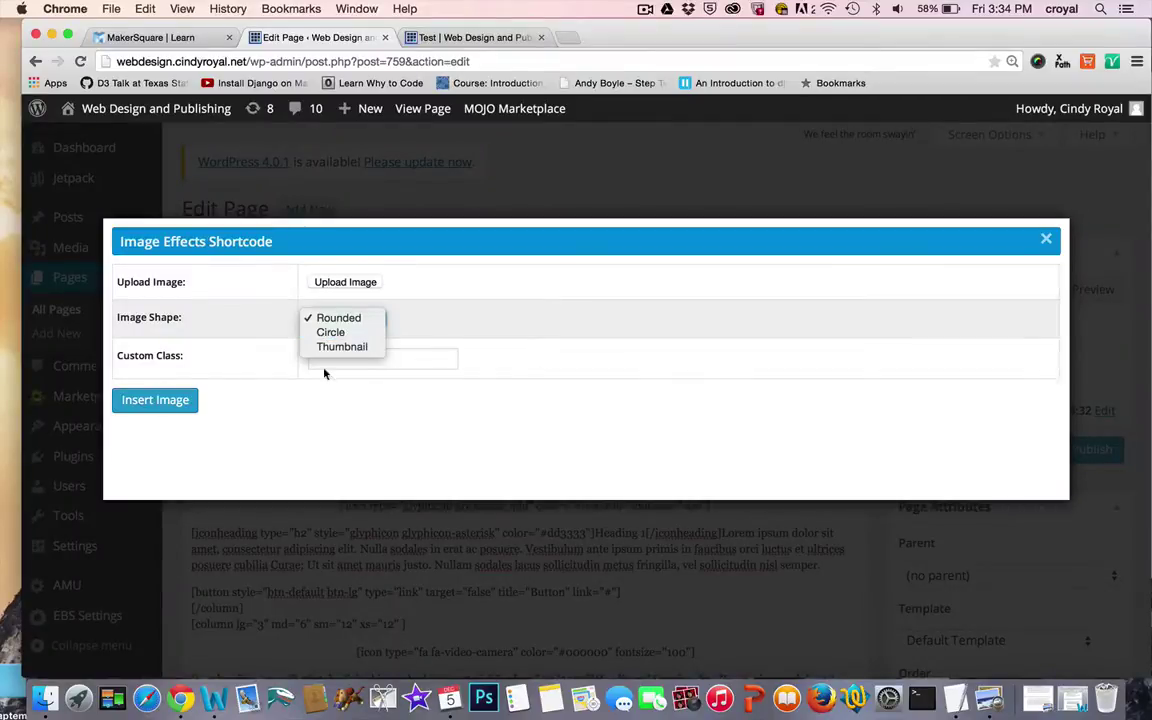
{"action": "left_click", "coordinate": [1030, 380]}
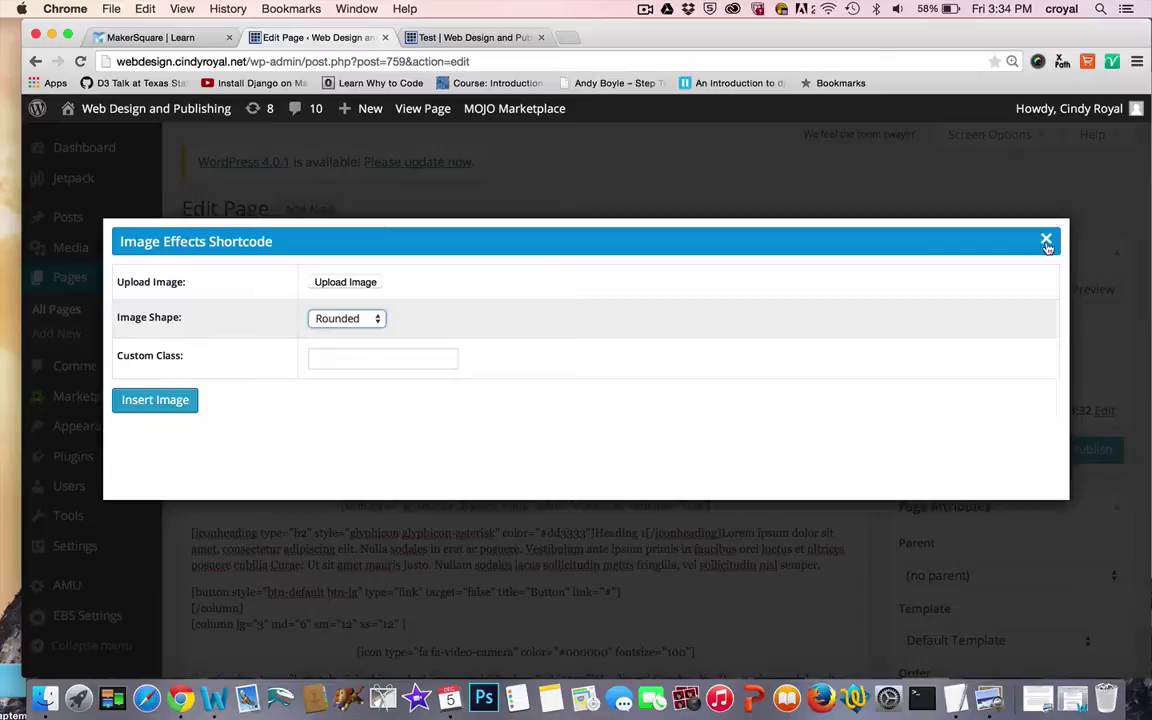
{"action": "left_click", "coordinate": [1046, 238]}
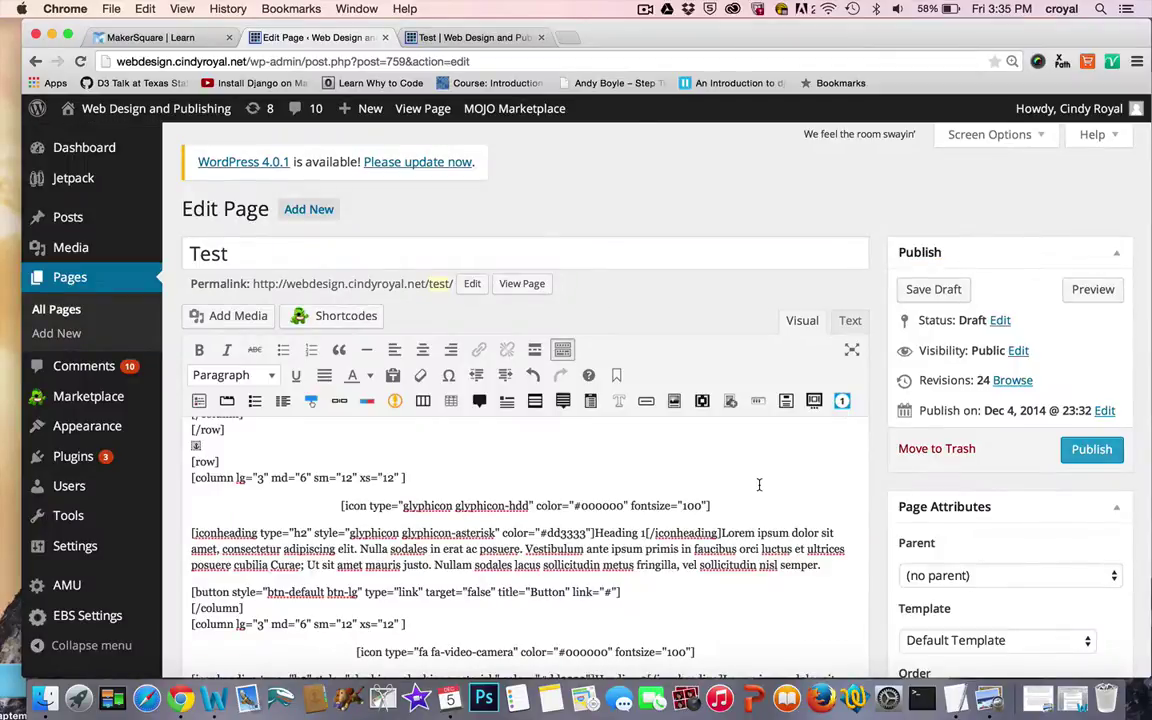
{"action": "scroll", "coordinate": [759, 485], "scroll_direction": "down", "scroll_amount": 10}
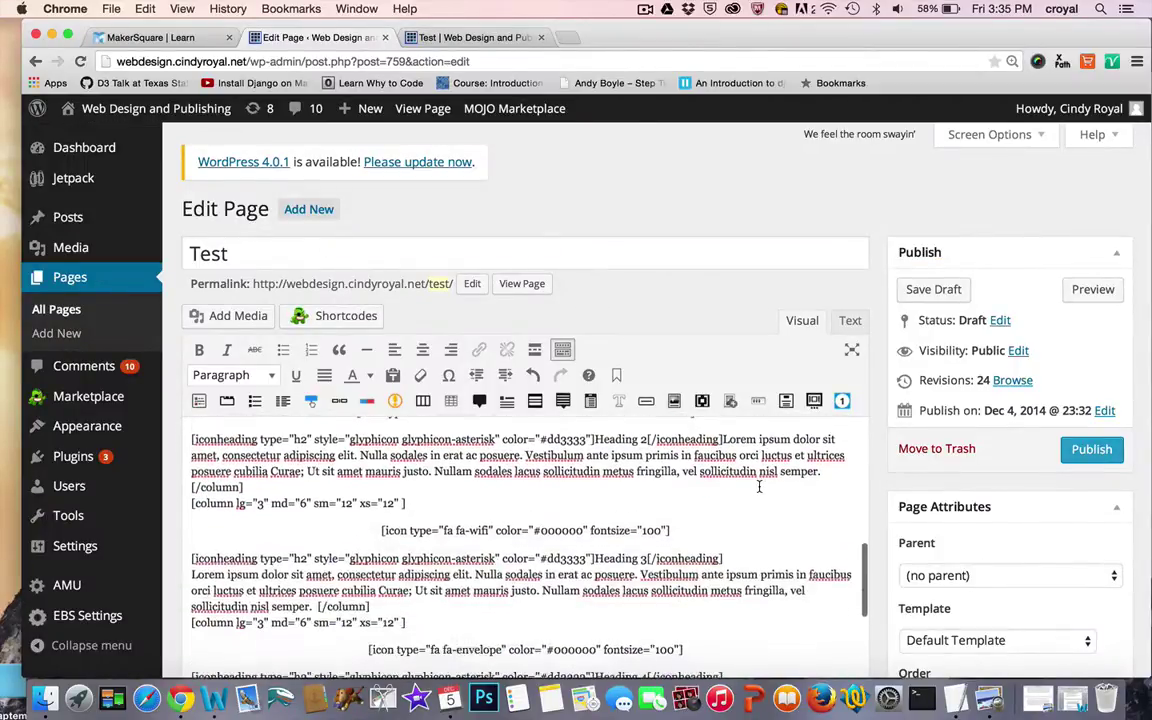
{"action": "scroll", "coordinate": [759, 486], "scroll_direction": "up", "scroll_amount": 8}
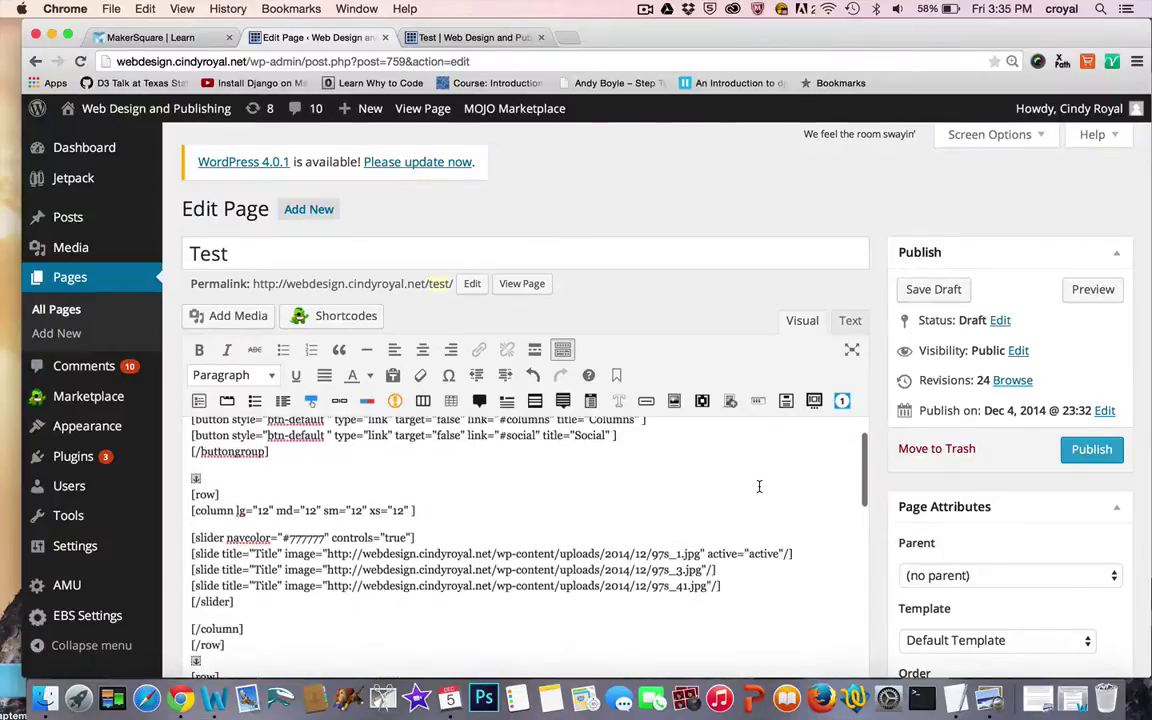
{"action": "scroll", "coordinate": [759, 486], "scroll_direction": "up", "scroll_amount": 2}
{"action": "scroll", "coordinate": [759, 486], "scroll_direction": "down", "scroll_amount": 5}
{"action": "scroll", "coordinate": [759, 487], "scroll_direction": "up", "scroll_amount": 1}
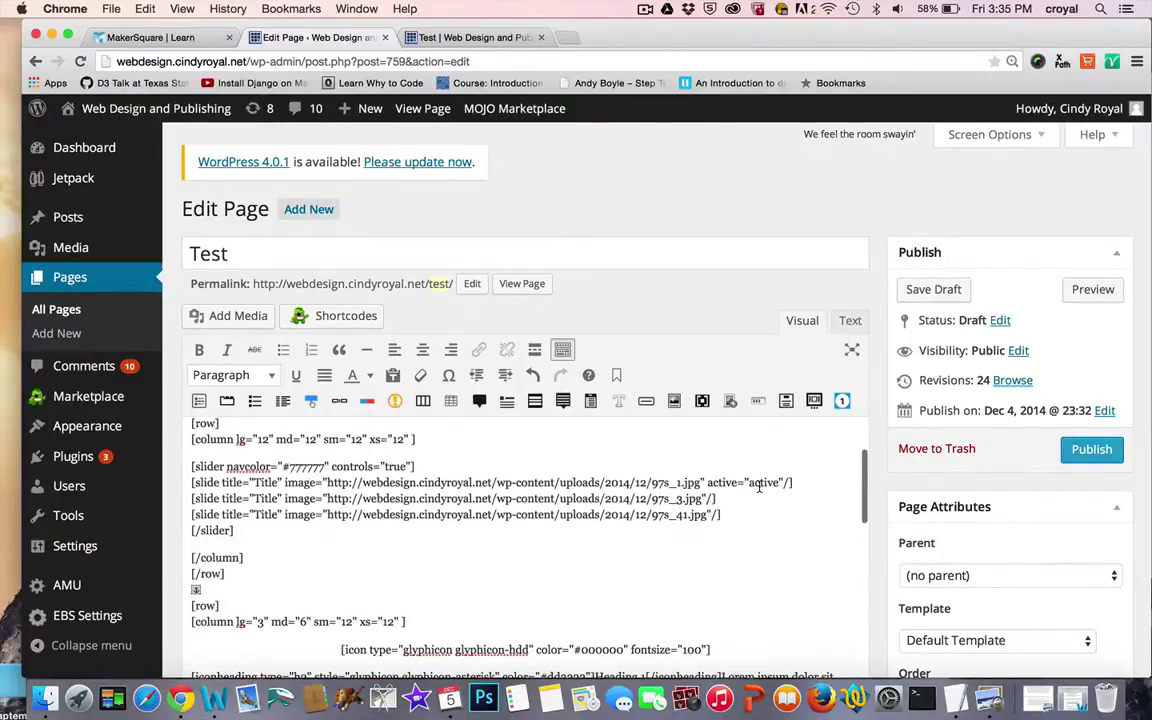
Look over the Slider Shortcode settings and close them without inserting a slider.
{"action": "left_click", "coordinate": [814, 404]}
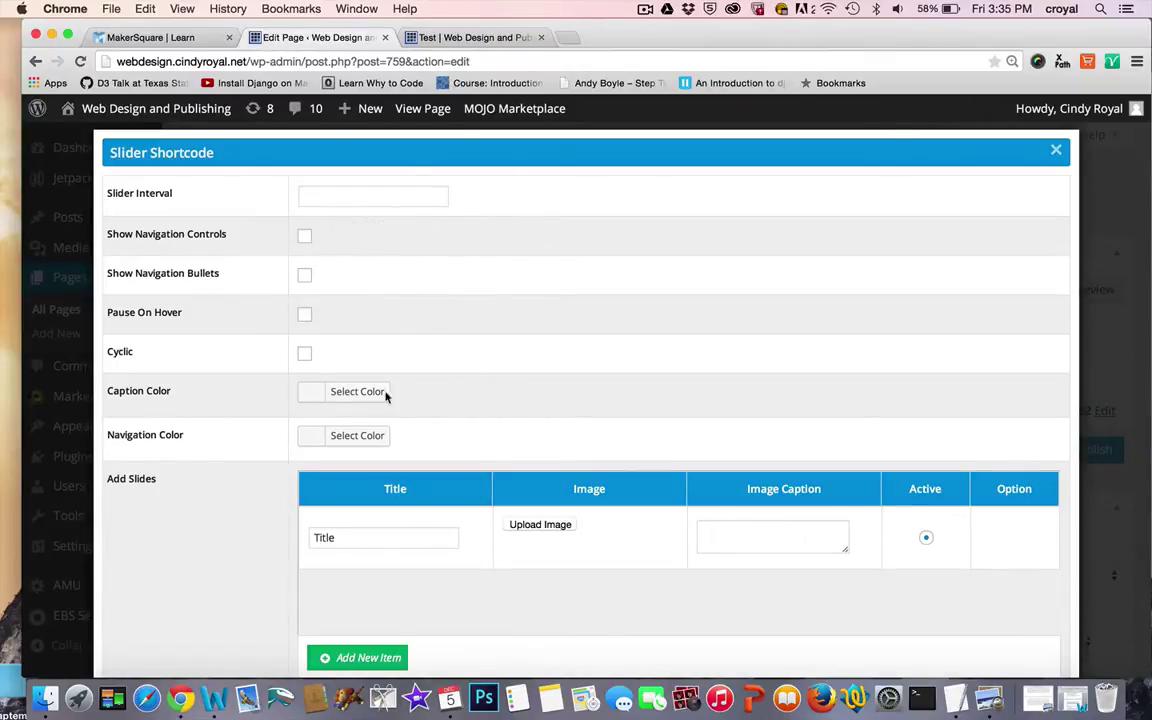
{"action": "scroll", "coordinate": [530, 405], "scroll_direction": "down", "scroll_amount": 3}
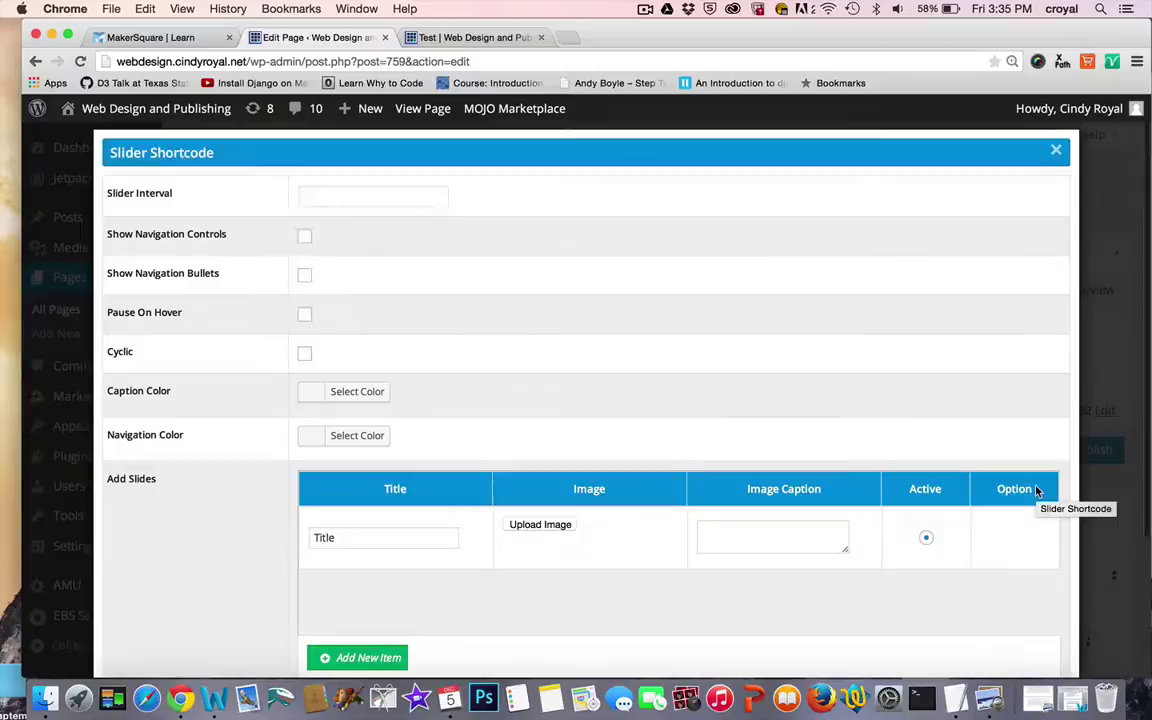
{"action": "left_click", "coordinate": [1056, 150]}
{"action": "scroll", "coordinate": [512, 515], "scroll_direction": "down", "scroll_amount": 2}
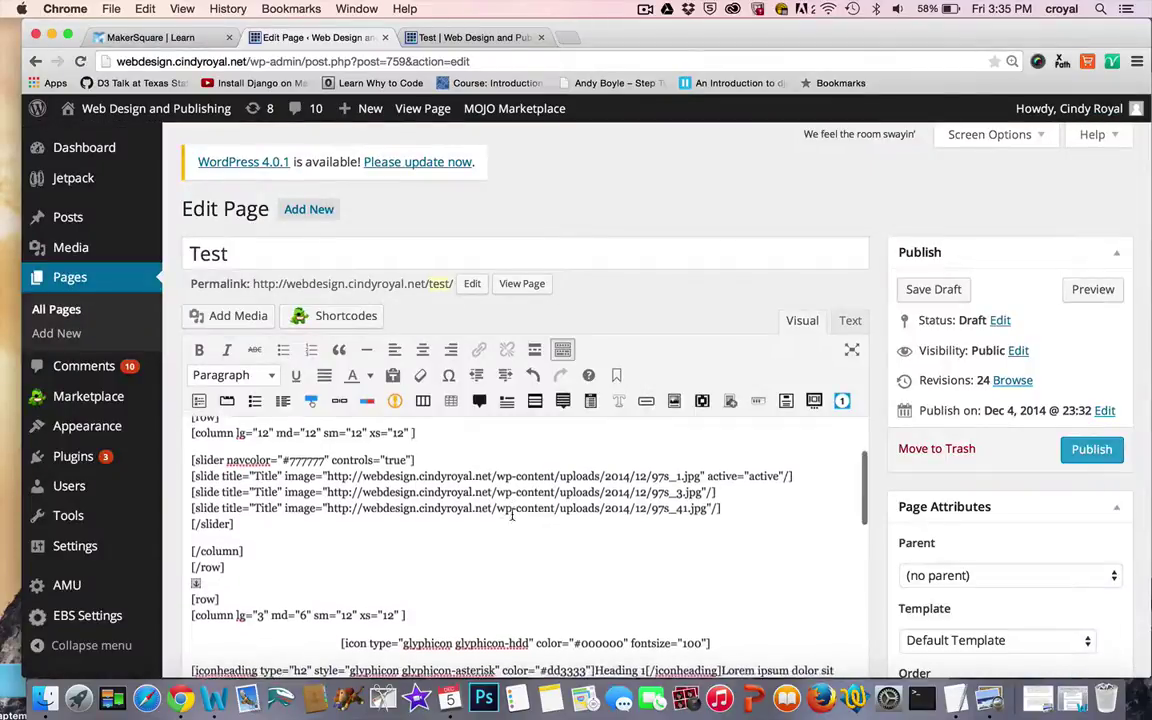
Reload the 'Test | Web Design' preview and scroll down to the tabs and Tweets feed.
{"action": "scroll", "coordinate": [512, 515], "scroll_direction": "down", "scroll_amount": 1}
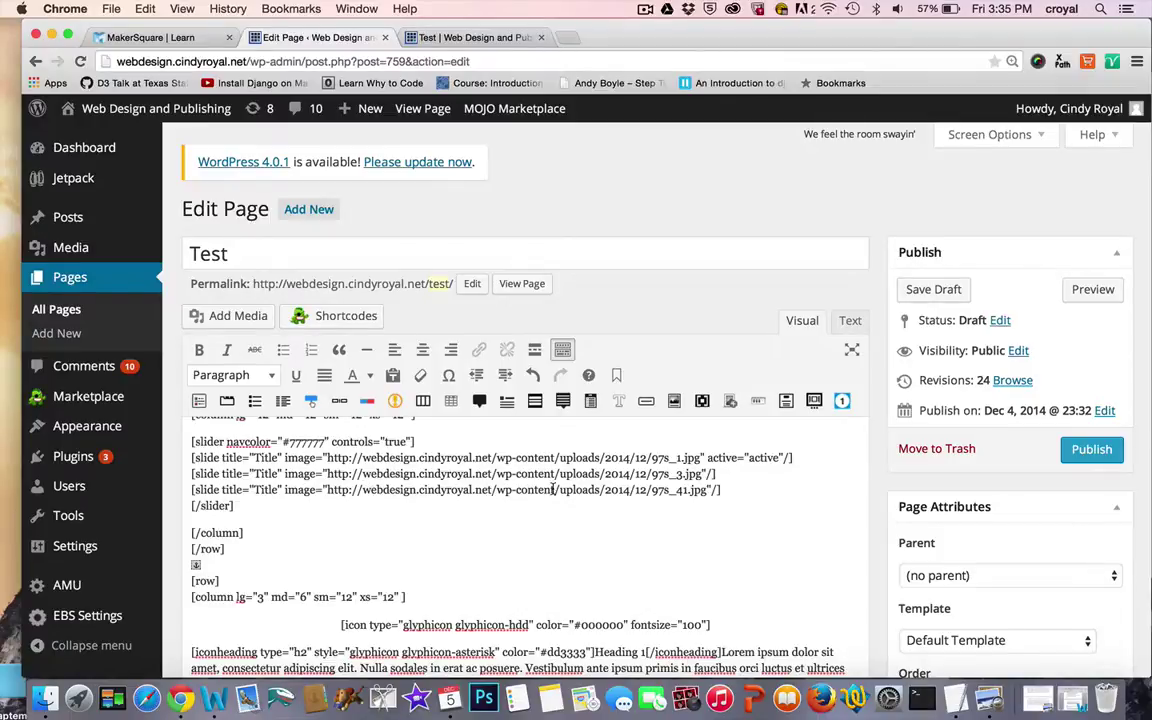
{"action": "scroll", "coordinate": [725, 483], "scroll_direction": "up", "scroll_amount": 2}
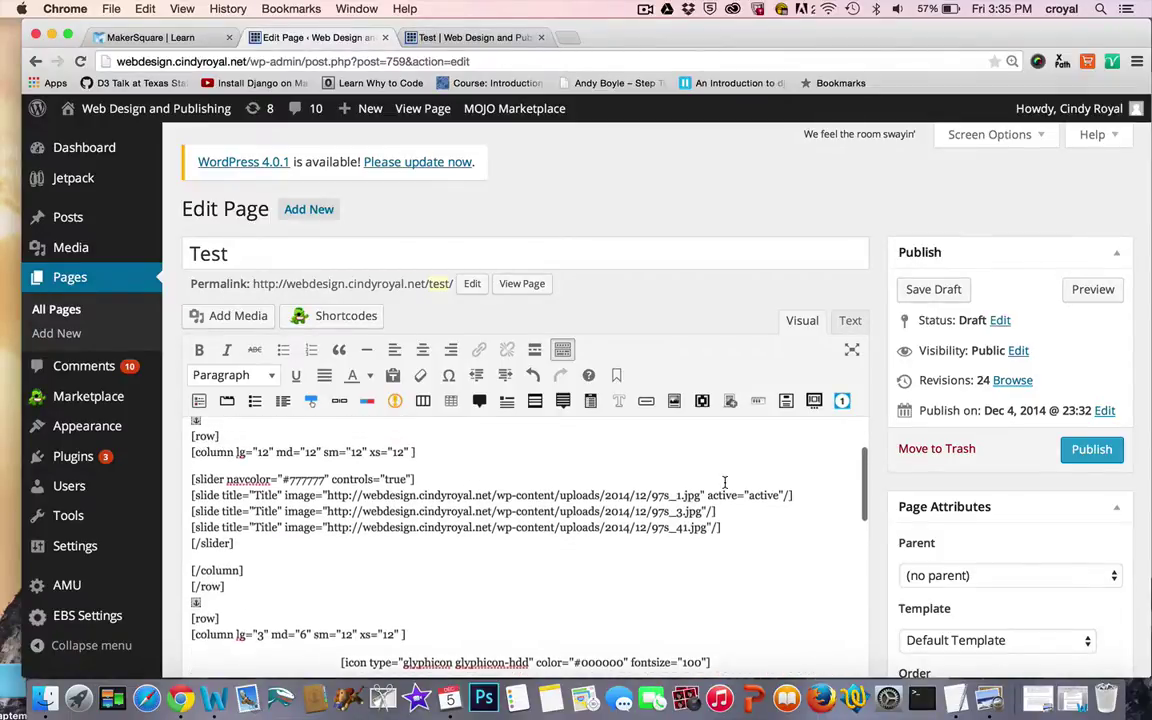
{"action": "scroll", "coordinate": [326, 543], "scroll_direction": "down", "scroll_amount": 1}
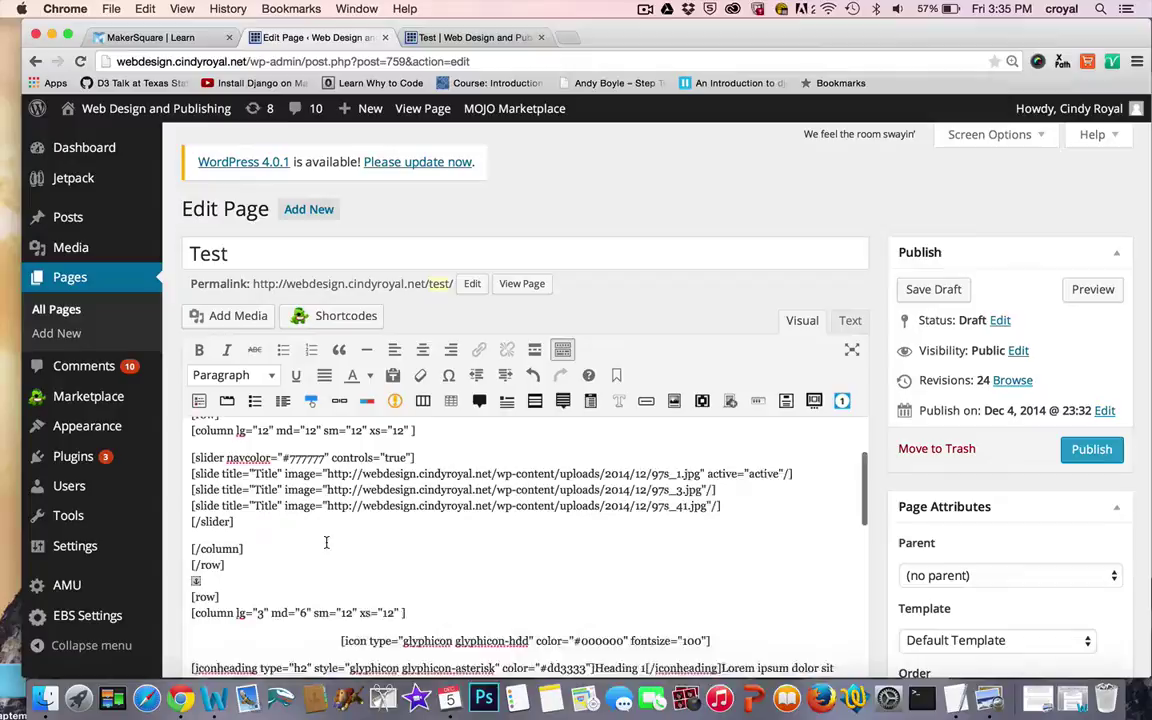
{"action": "scroll", "coordinate": [326, 543], "scroll_direction": "up", "scroll_amount": 2}
{"action": "scroll", "coordinate": [326, 543], "scroll_direction": "down", "scroll_amount": 1}
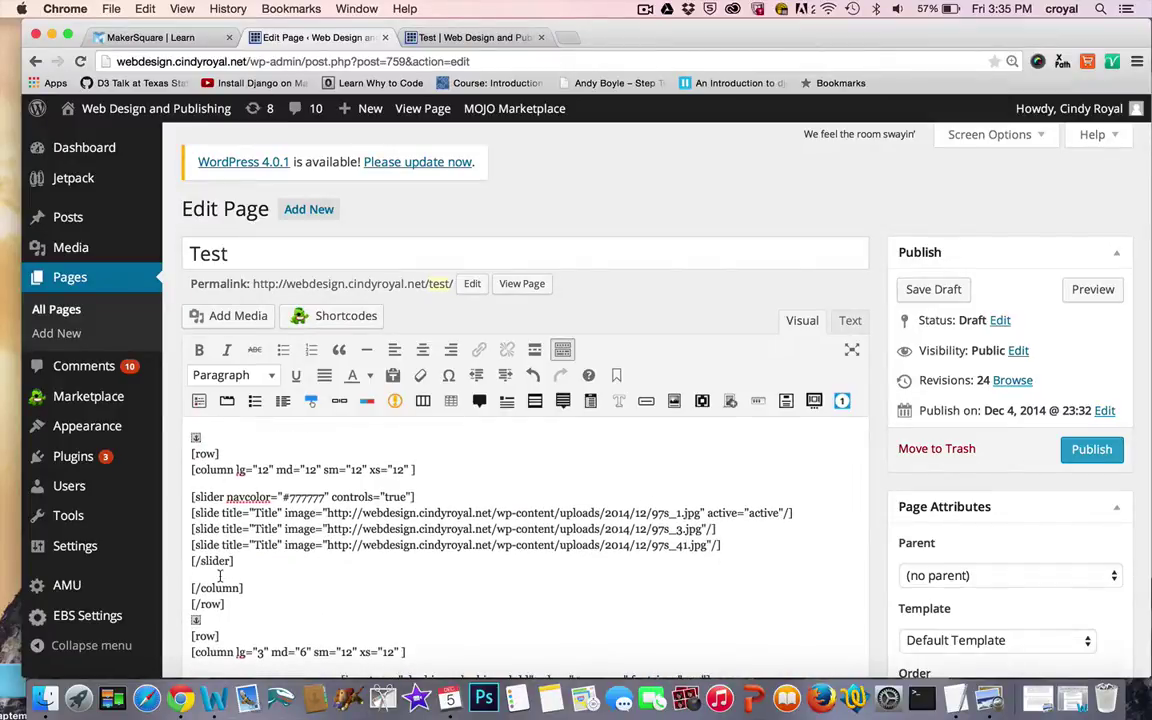
{"action": "scroll", "coordinate": [267, 571], "scroll_direction": "down", "scroll_amount": 5}
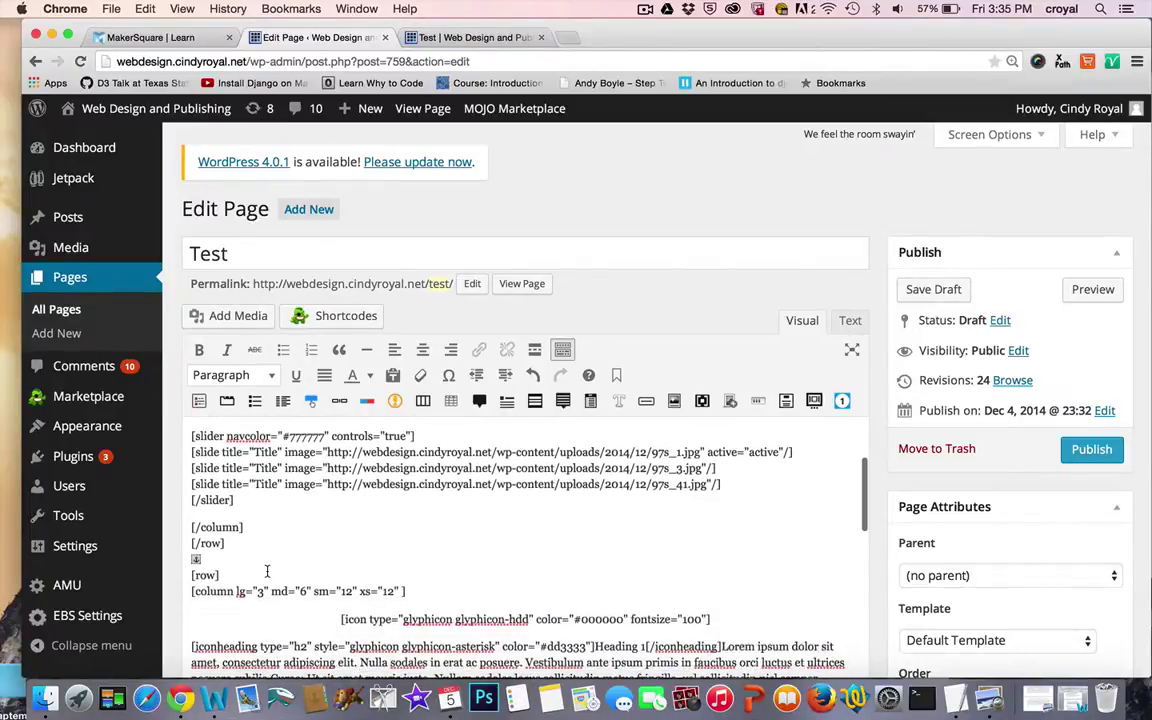
{"action": "scroll", "coordinate": [267, 571], "scroll_direction": "down", "scroll_amount": 8}
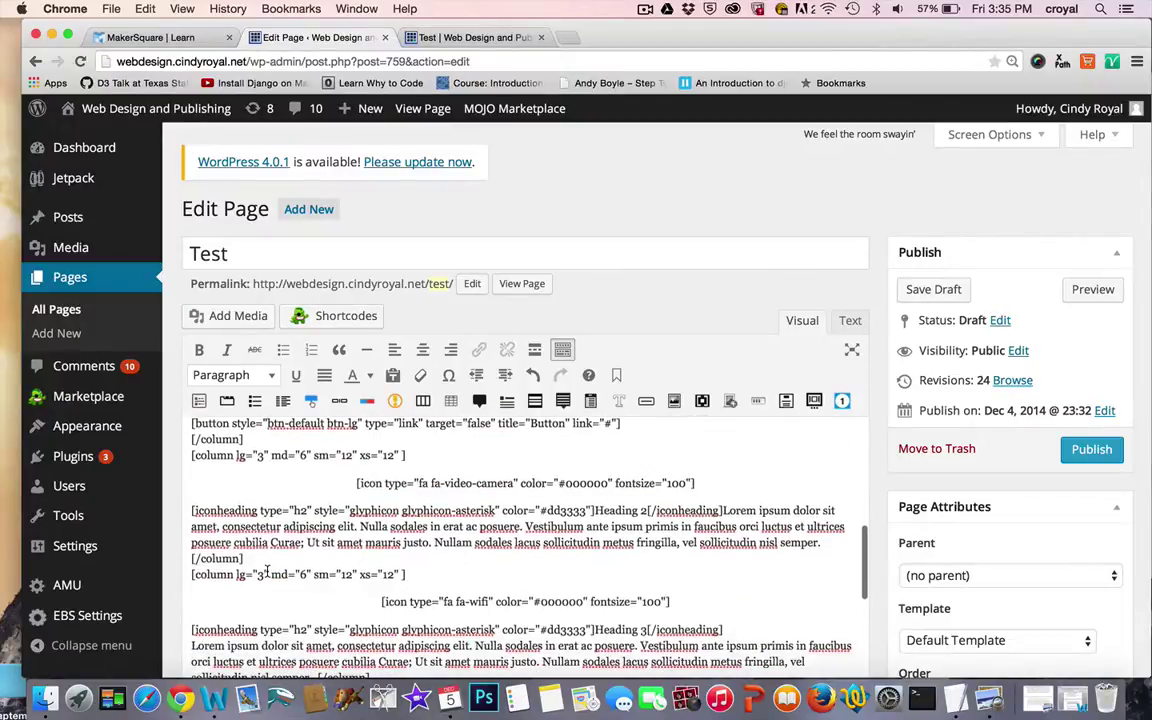
{"action": "left_click", "coordinate": [478, 38]}
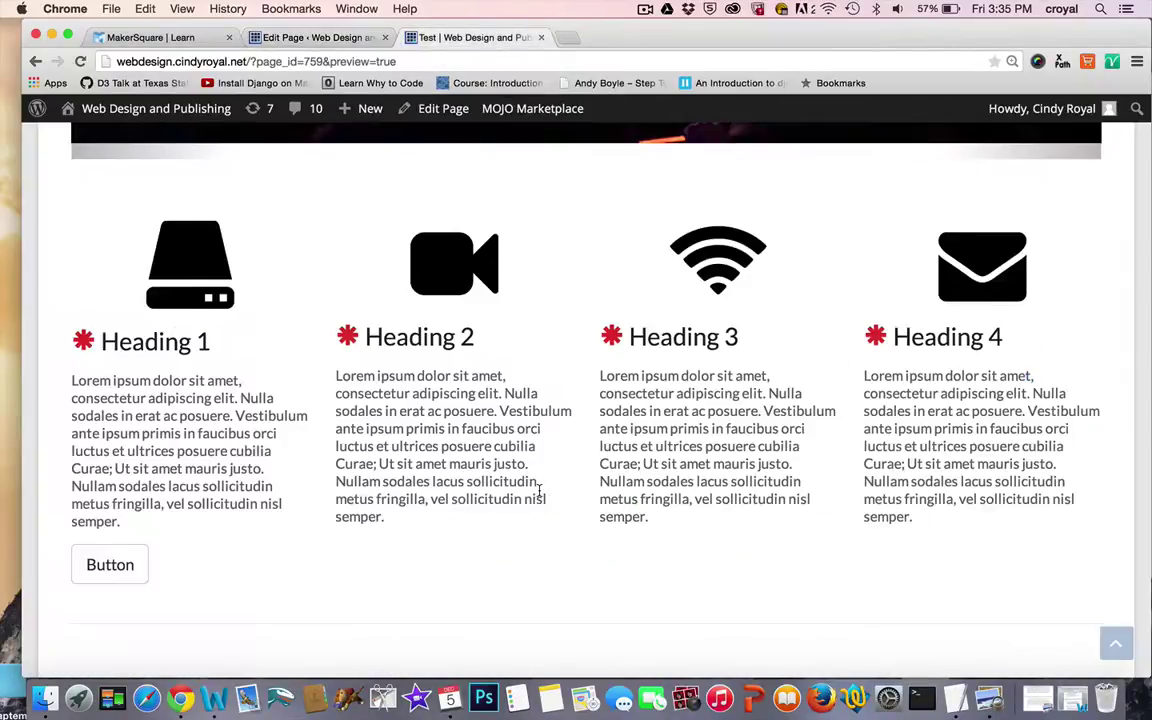
{"action": "key", "text": "super+r"}
{"action": "scroll", "coordinate": [538, 495], "scroll_direction": "down", "scroll_amount": 10}
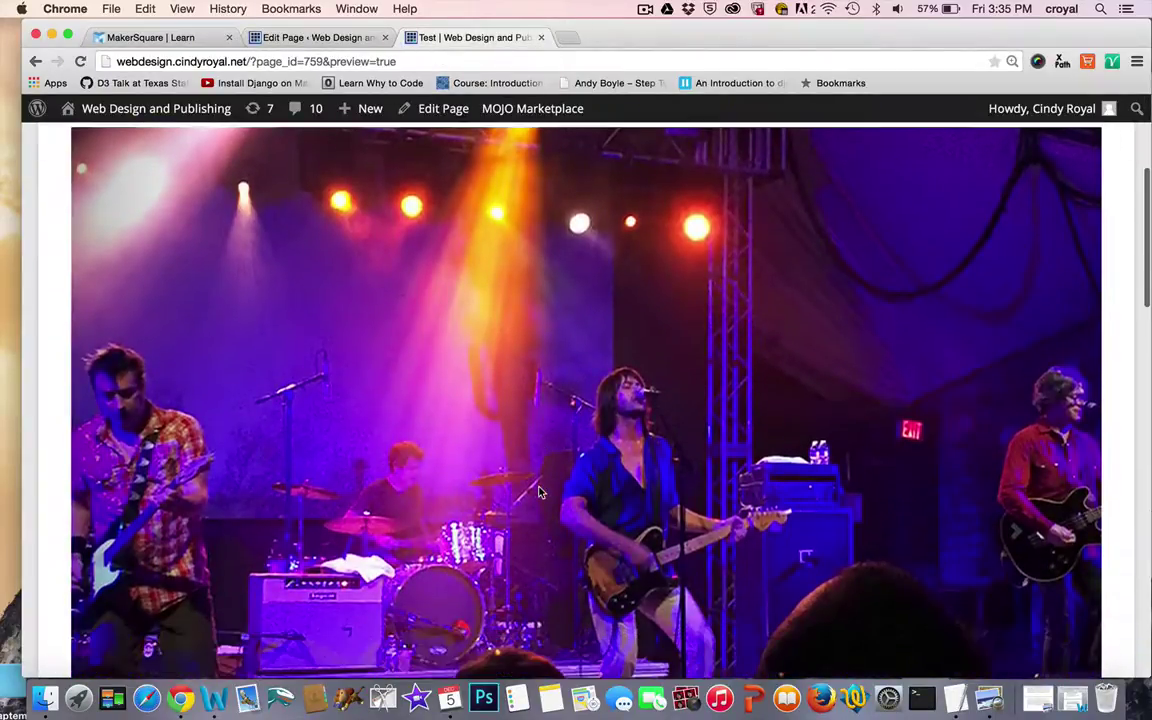
{"action": "scroll", "coordinate": [538, 492], "scroll_direction": "down", "scroll_amount": 12}
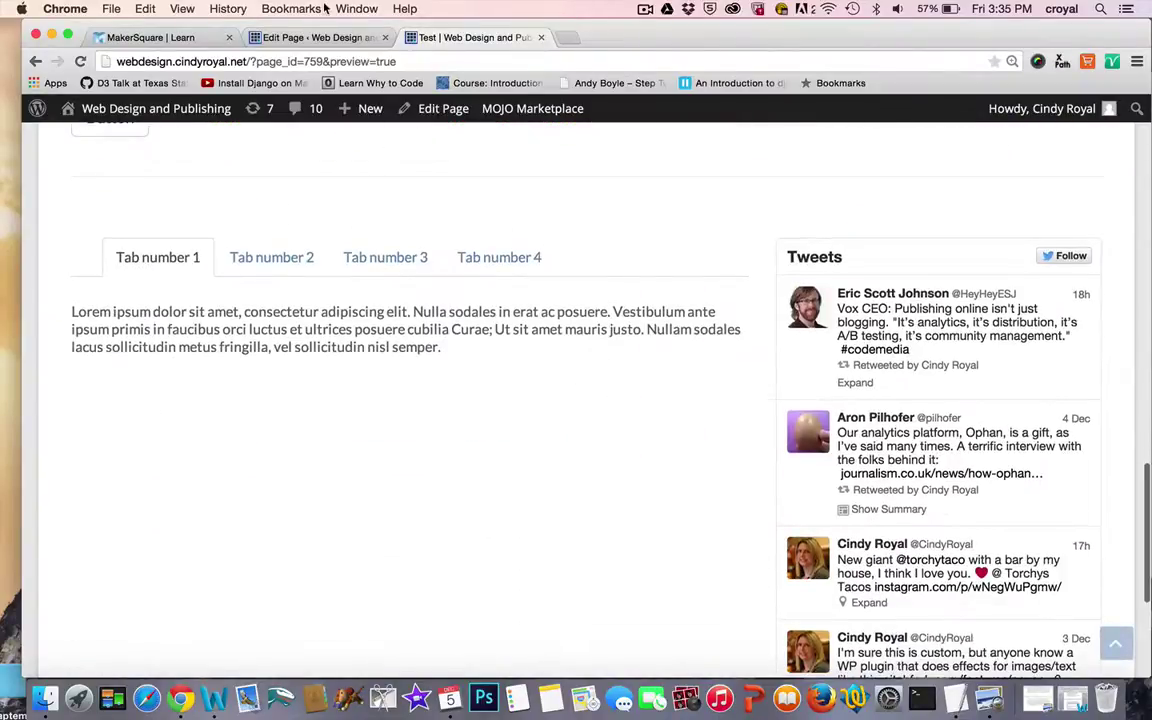
Return to the Test page editor and review the four-tab shortcode and the Tweets column.
{"action": "left_click", "coordinate": [315, 37]}
{"action": "scroll", "coordinate": [401, 525], "scroll_direction": "down", "scroll_amount": 3}
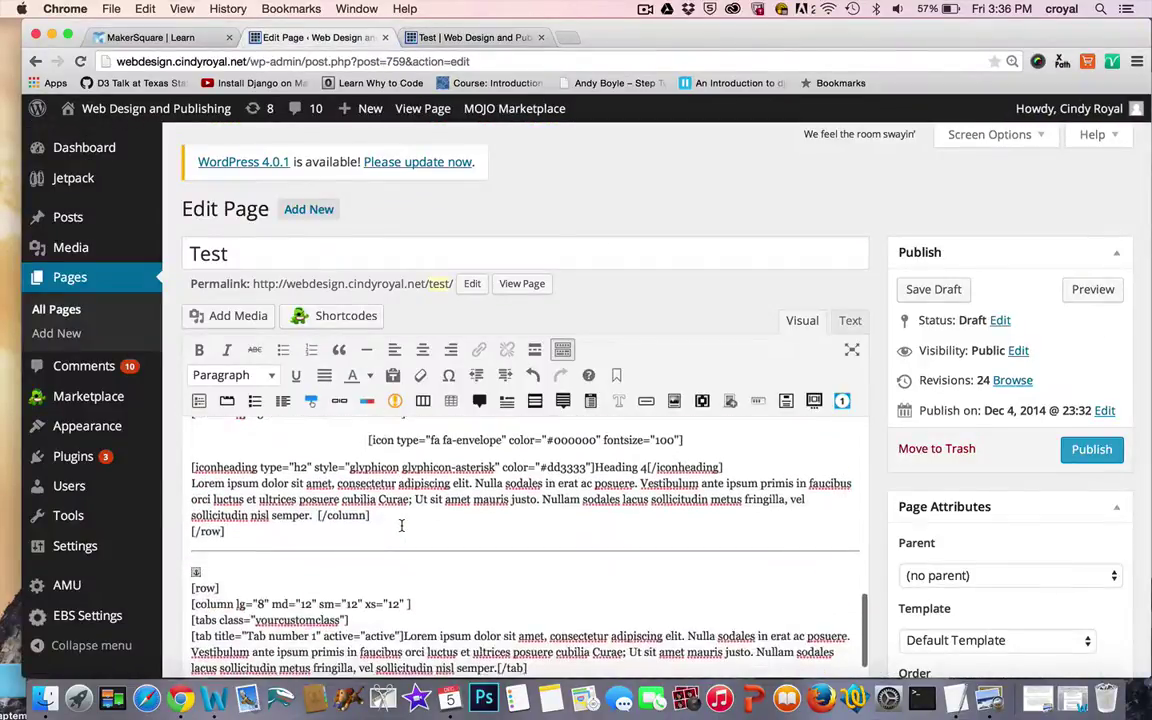
{"action": "scroll", "coordinate": [401, 525], "scroll_direction": "down", "scroll_amount": 4}
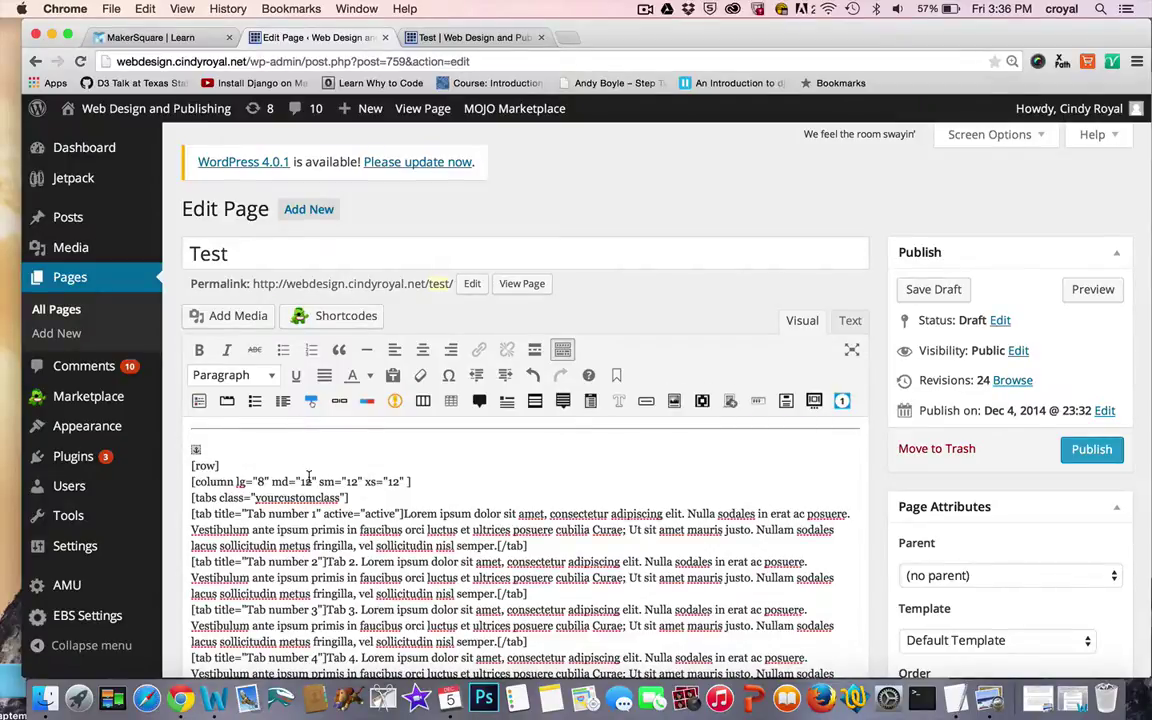
{"action": "scroll", "coordinate": [309, 482], "scroll_direction": "up", "scroll_amount": 1}
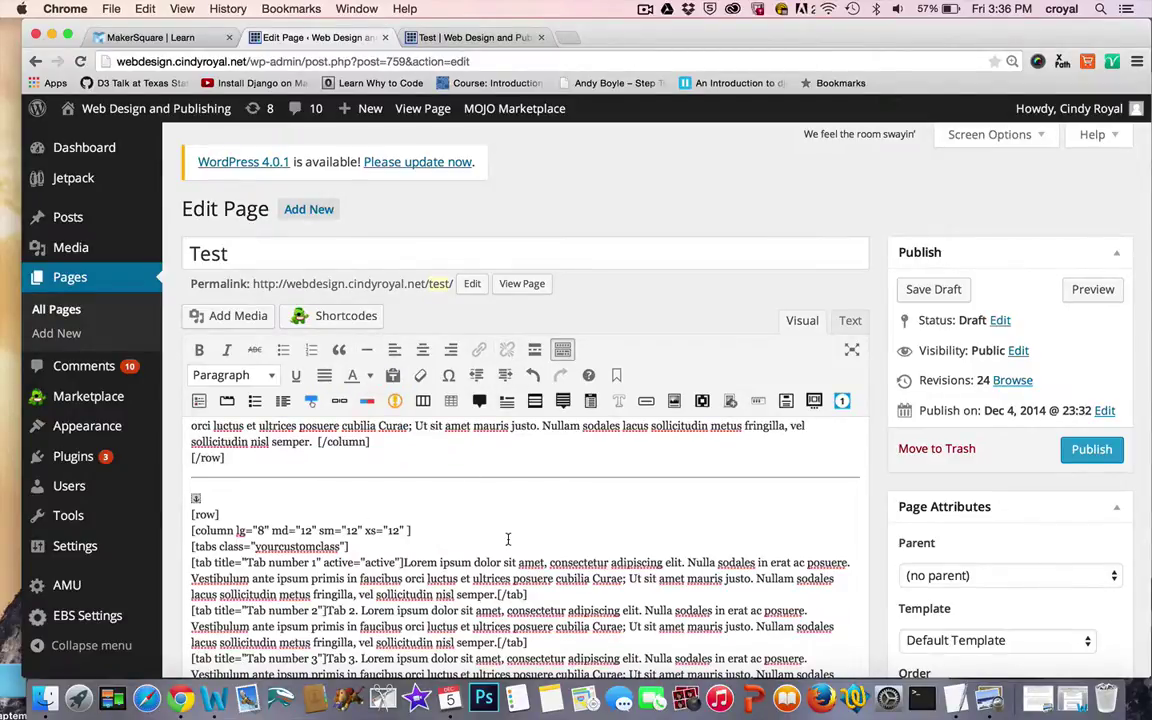
{"action": "scroll", "coordinate": [506, 540], "scroll_direction": "down", "scroll_amount": 3}
{"action": "scroll", "coordinate": [508, 540], "scroll_direction": "up", "scroll_amount": 2}
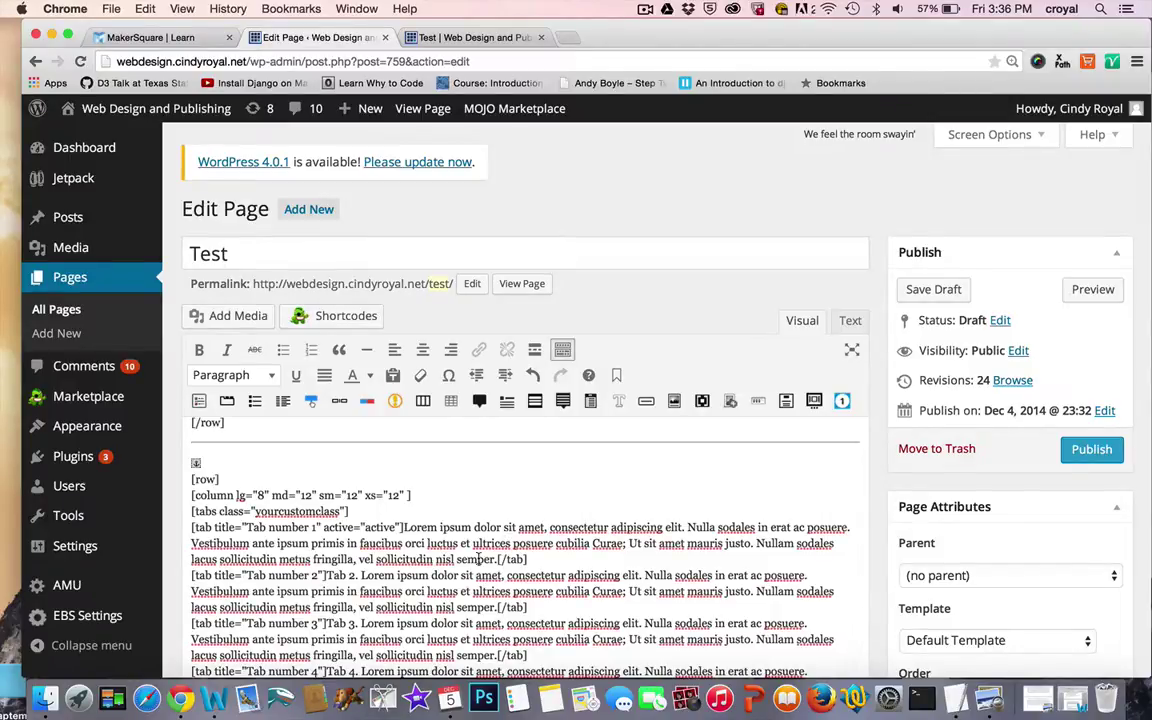
{"action": "scroll", "coordinate": [478, 560], "scroll_direction": "down", "scroll_amount": 1}
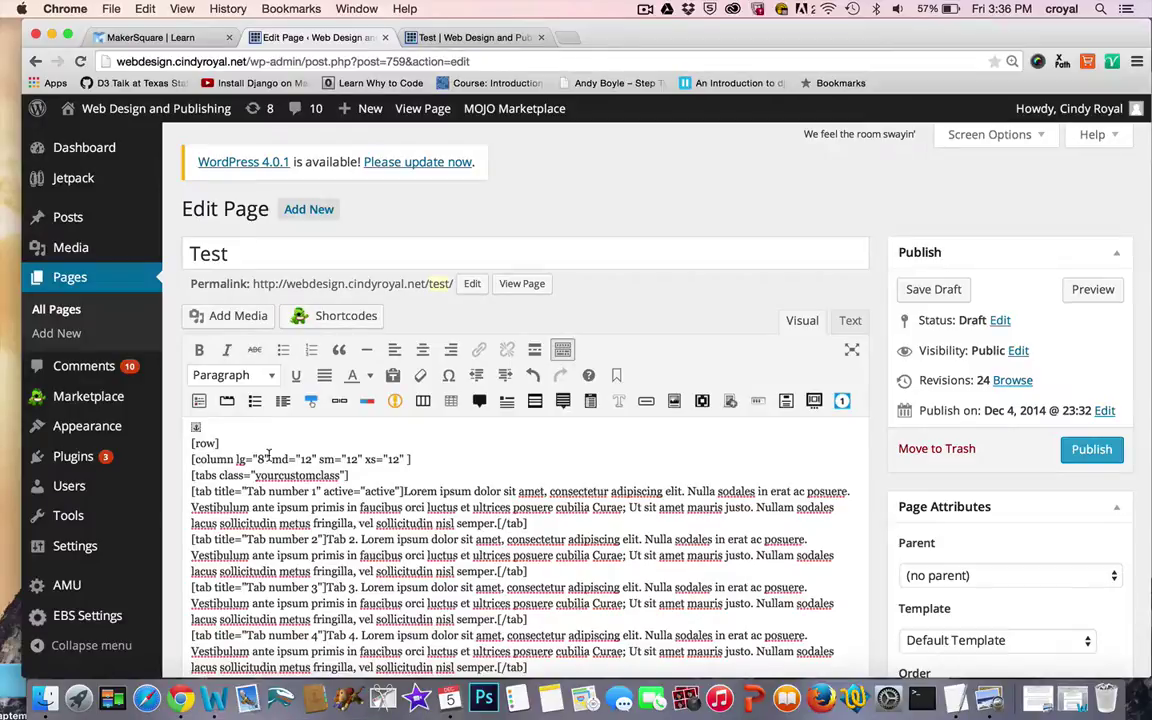
{"action": "scroll", "coordinate": [312, 555], "scroll_direction": "down", "scroll_amount": 4}
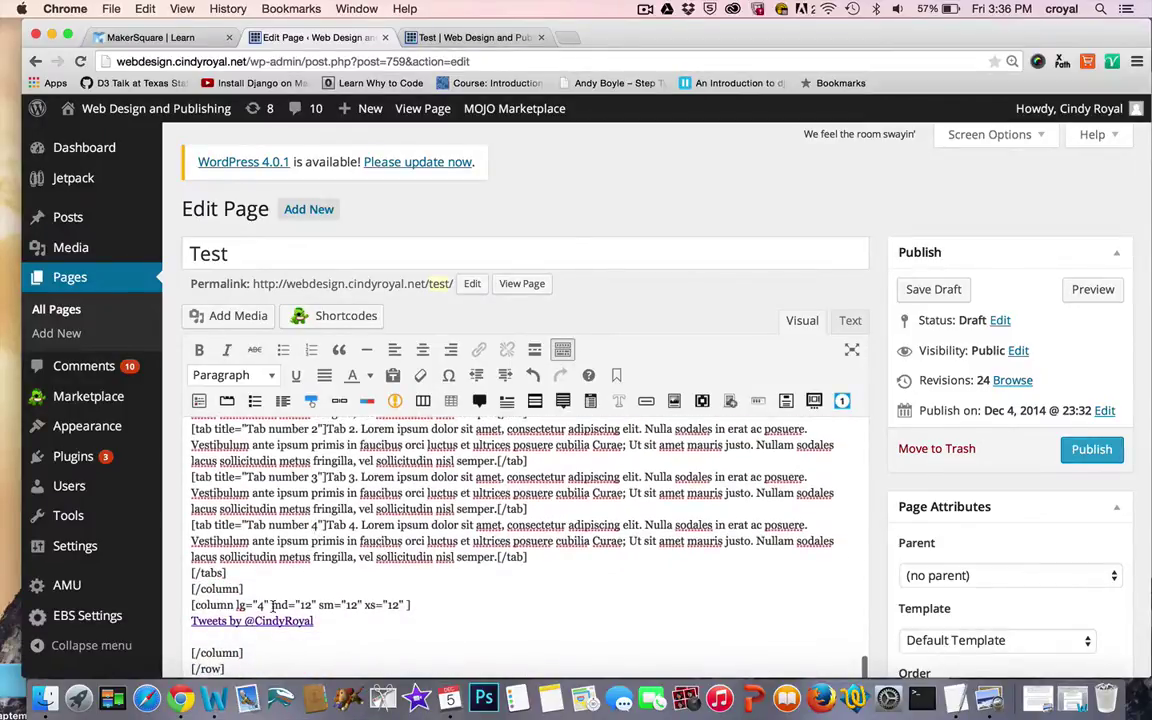
{"action": "scroll", "coordinate": [440, 599], "scroll_direction": "down", "scroll_amount": 2}
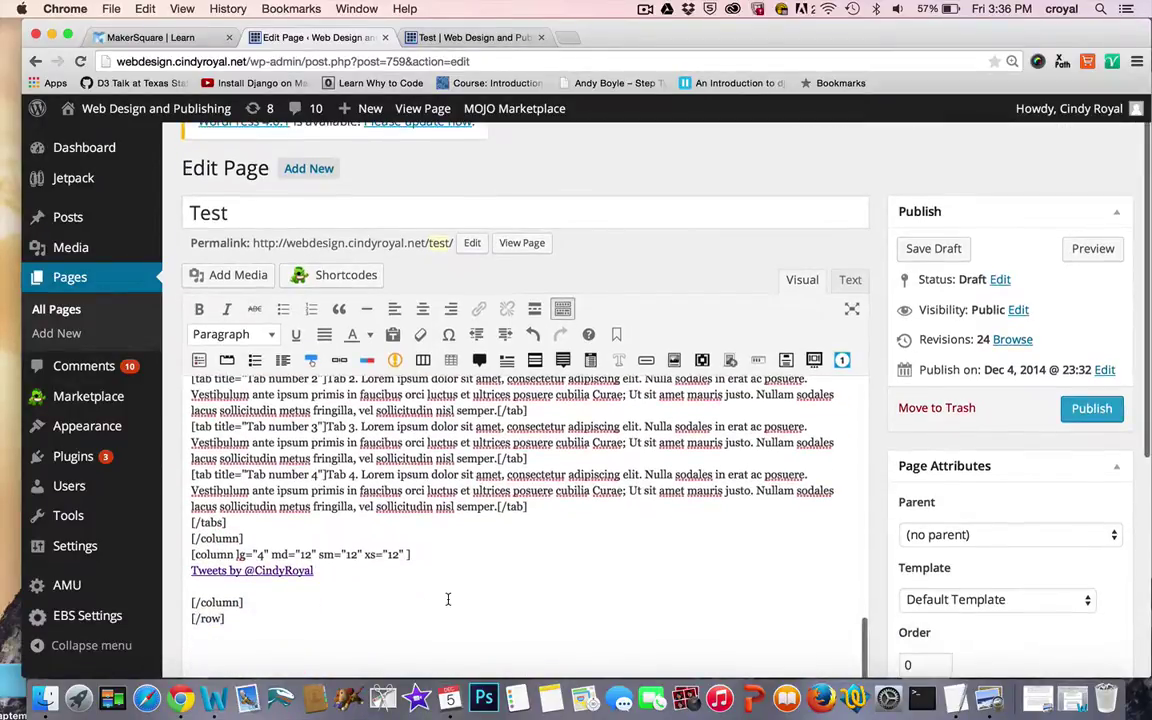
Inspect the anchor and Twitter widget code in Text view, then switch back to Visual.
{"action": "left_click", "coordinate": [850, 281]}
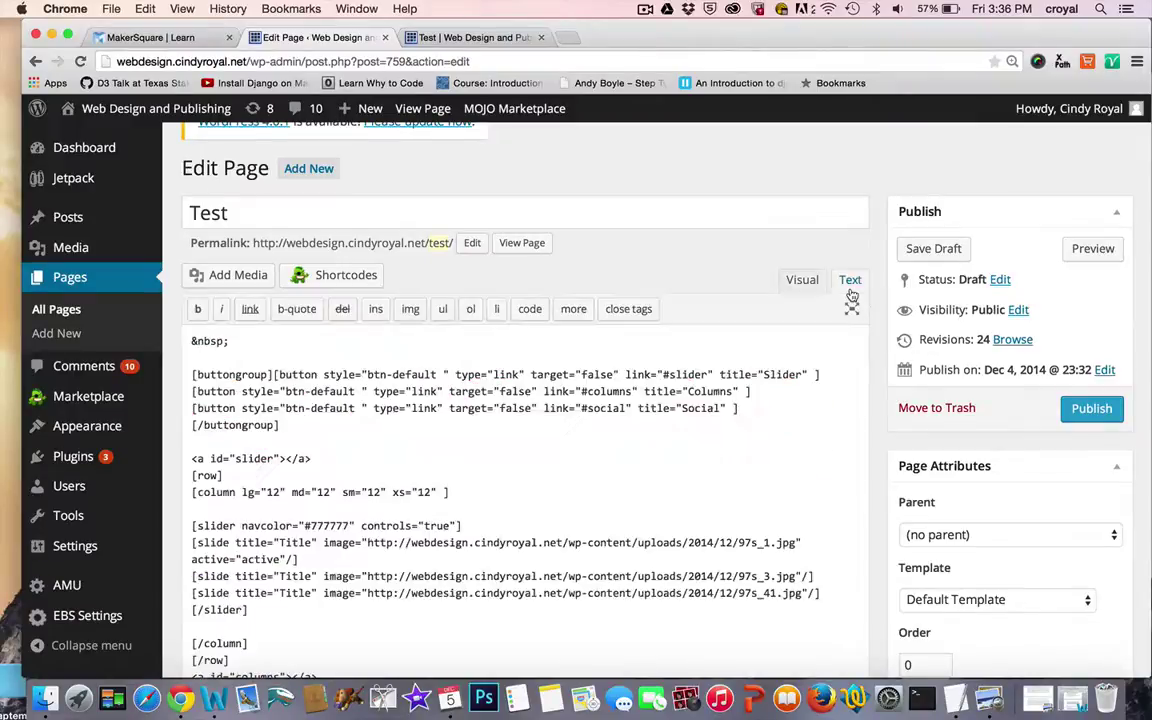
{"action": "scroll", "coordinate": [704, 497], "scroll_direction": "down", "scroll_amount": 1}
{"action": "scroll", "coordinate": [704, 497], "scroll_direction": "down", "scroll_amount": 15}
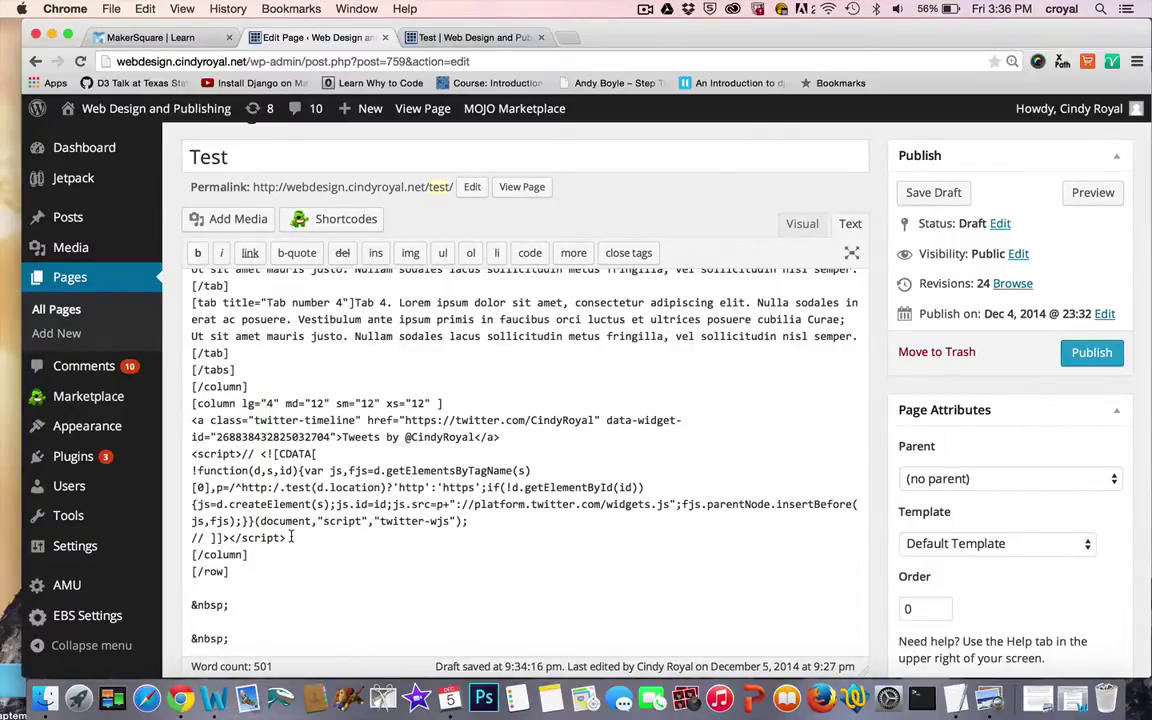
{"action": "scroll", "coordinate": [296, 504], "scroll_direction": "up", "scroll_amount": 10}
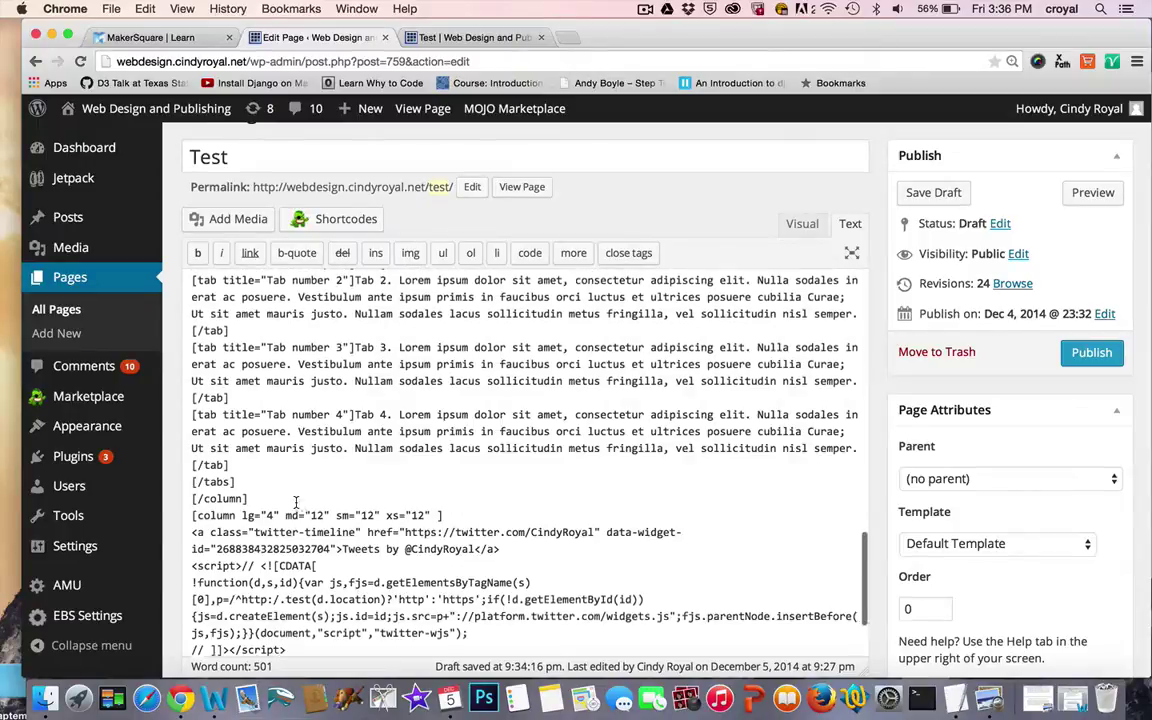
{"action": "scroll", "coordinate": [296, 504], "scroll_direction": "up", "scroll_amount": 3}
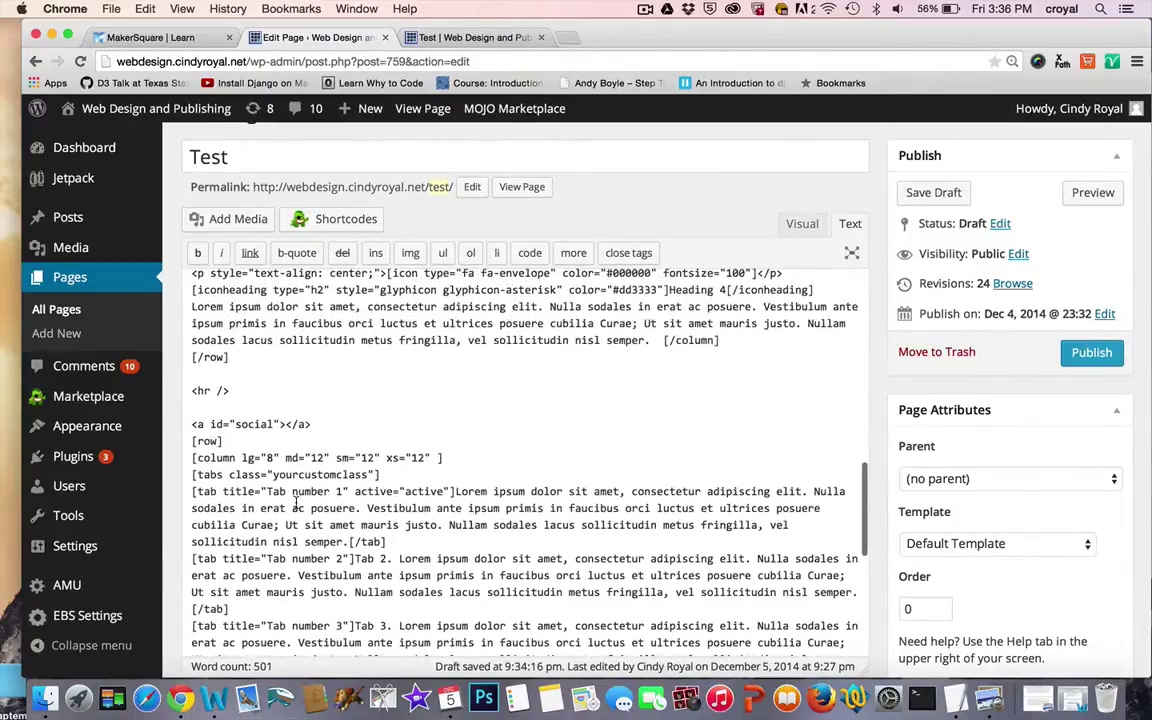
{"action": "scroll", "coordinate": [250, 480], "scroll_direction": "down", "scroll_amount": 2}
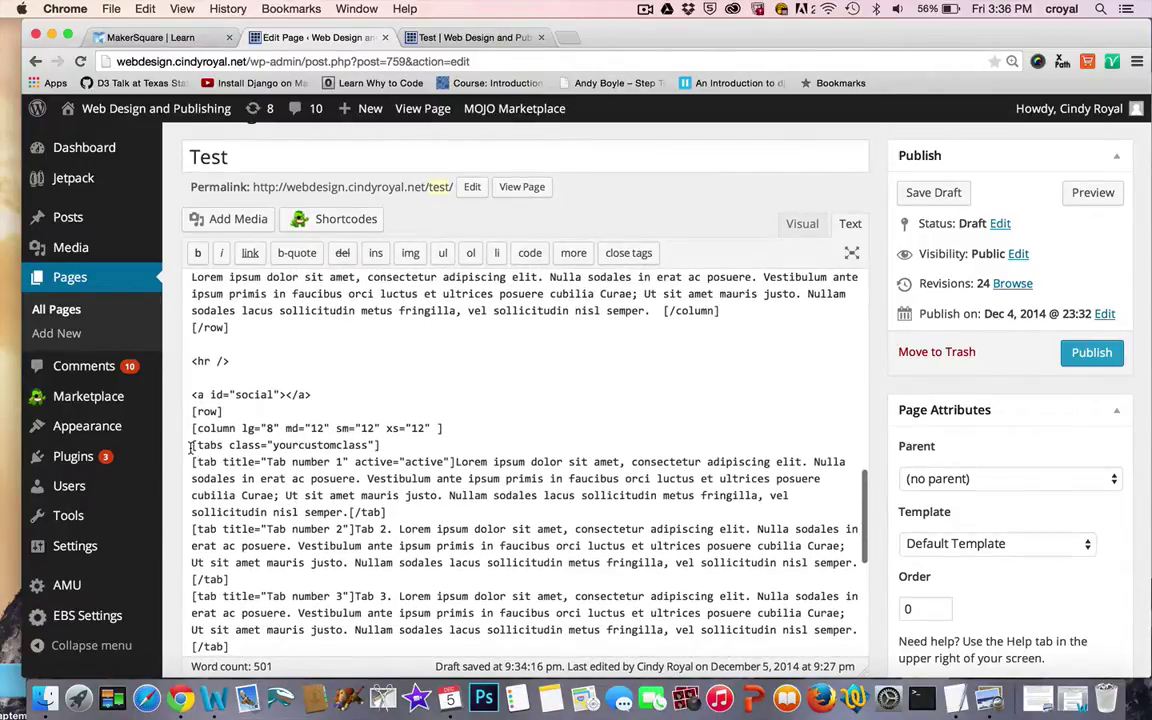
{"action": "left_click", "coordinate": [803, 224]}
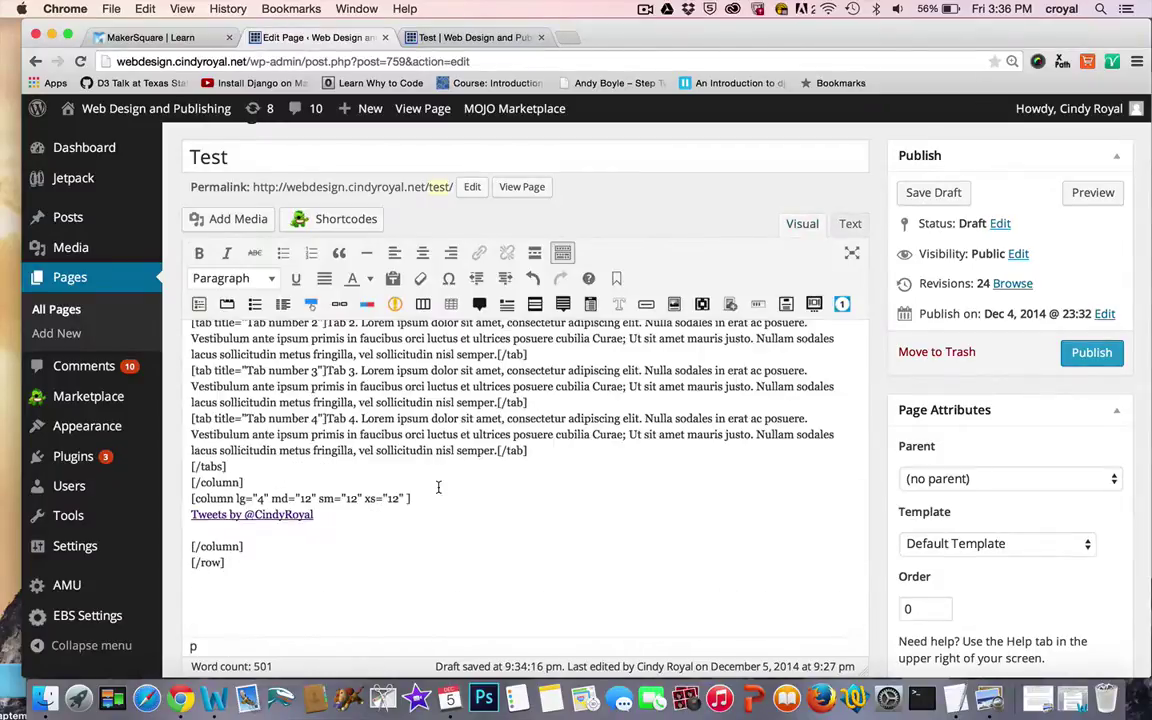
{"action": "scroll", "coordinate": [438, 487], "scroll_direction": "up", "scroll_amount": 1}
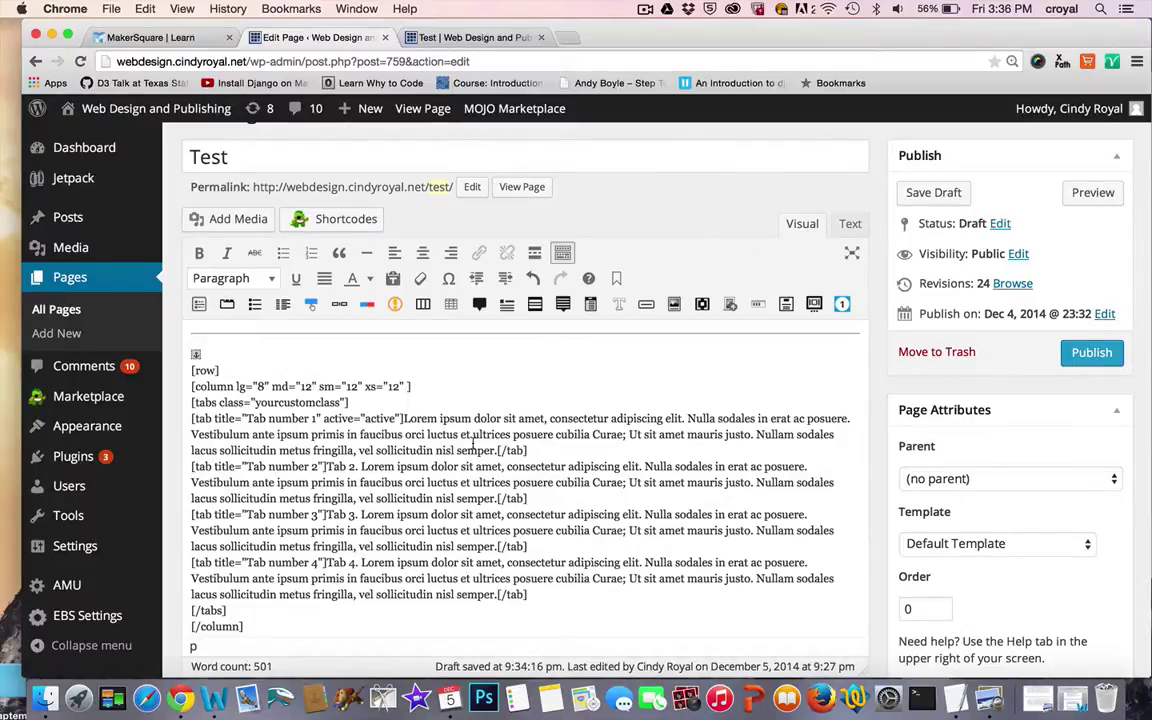
In the Test page preview, cycle through tabs 2, 3, 4, 1 and back to 2.
{"action": "left_click", "coordinate": [478, 38]}
{"action": "scroll", "coordinate": [407, 493], "scroll_direction": "down", "scroll_amount": 1}
{"action": "scroll", "coordinate": [407, 490], "scroll_direction": "down", "scroll_amount": 1}
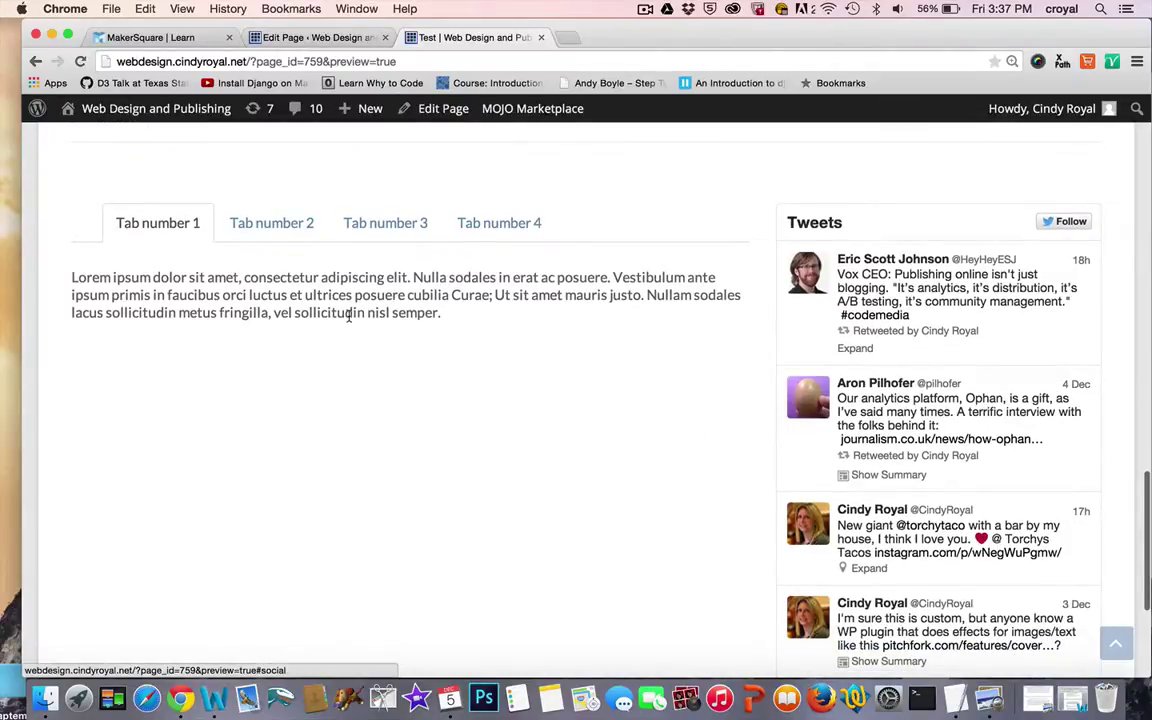
{"action": "left_click", "coordinate": [268, 226]}
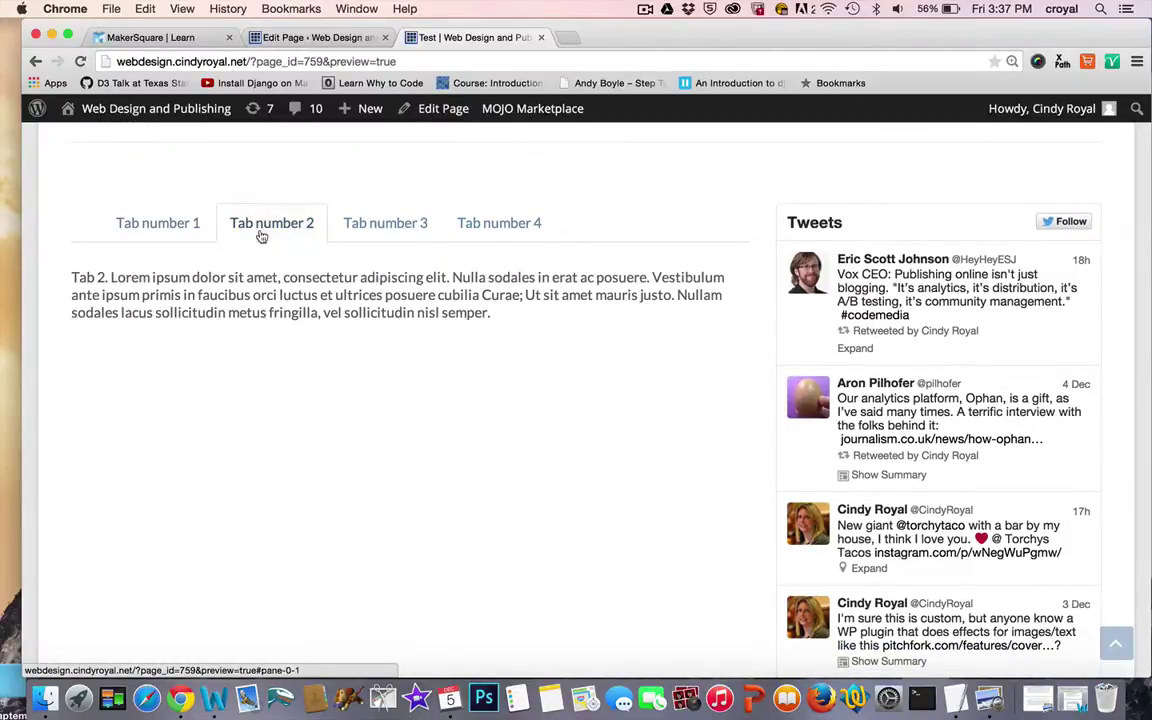
{"action": "left_click", "coordinate": [388, 224]}
{"action": "left_click", "coordinate": [504, 222]}
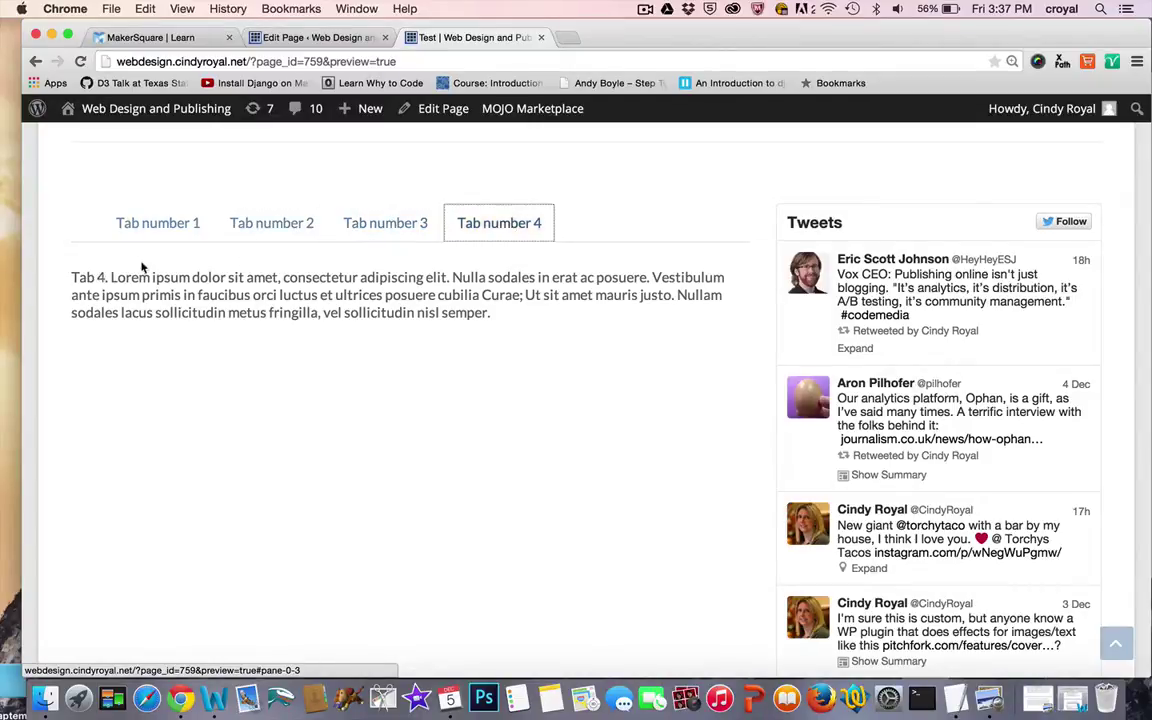
{"action": "left_click", "coordinate": [159, 224]}
{"action": "left_click", "coordinate": [273, 226]}
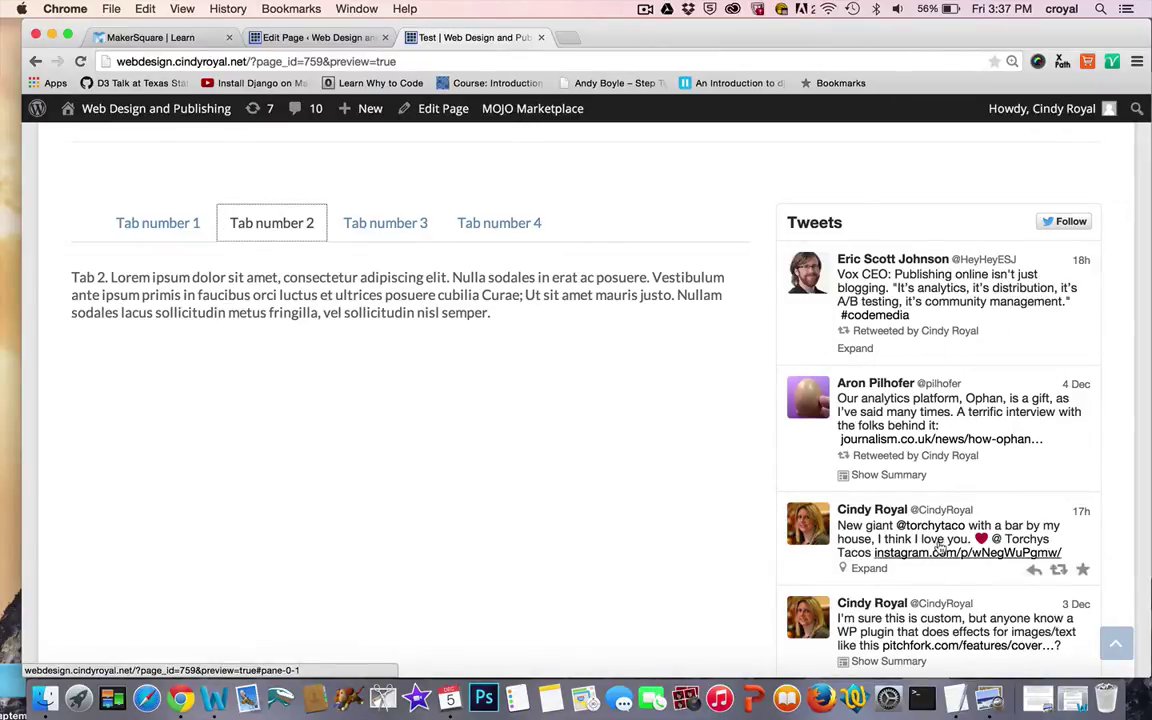
Test that the Columns, Social and Slider buttons smoothly scroll to their sections.
{"action": "scroll", "coordinate": [658, 532], "scroll_direction": "down", "scroll_amount": 5}
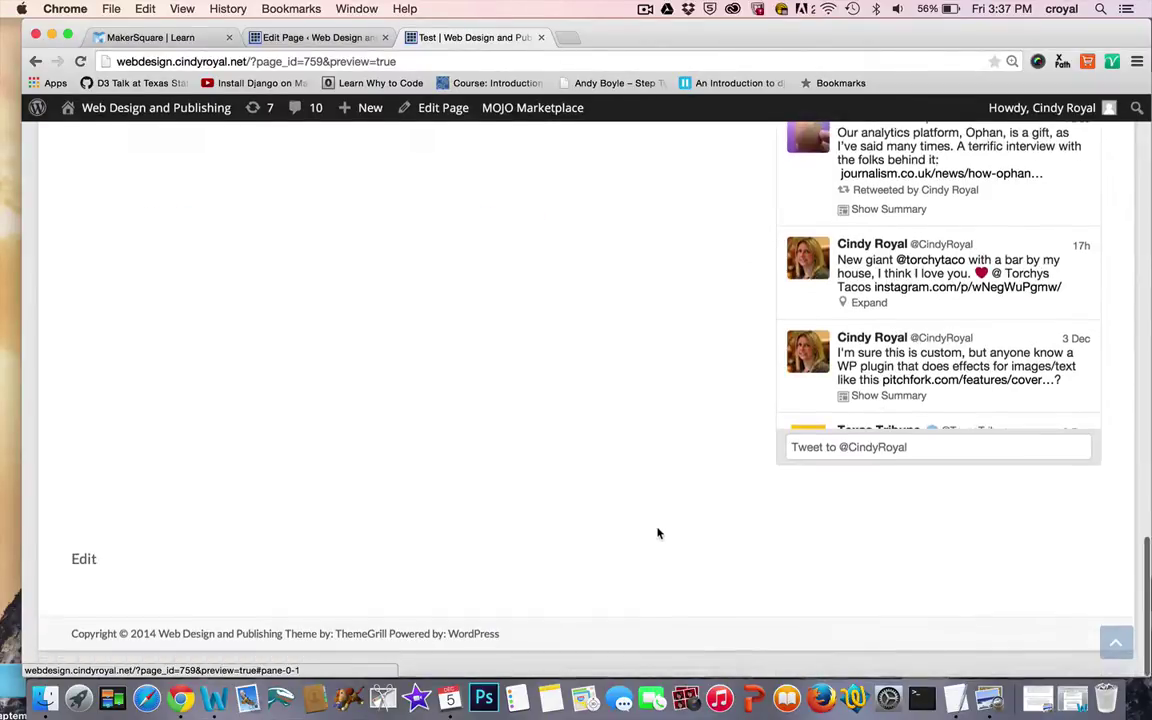
{"action": "scroll", "coordinate": [658, 532], "scroll_direction": "up", "scroll_amount": 10}
{"action": "scroll", "coordinate": [658, 532], "scroll_direction": "down", "scroll_amount": 1}
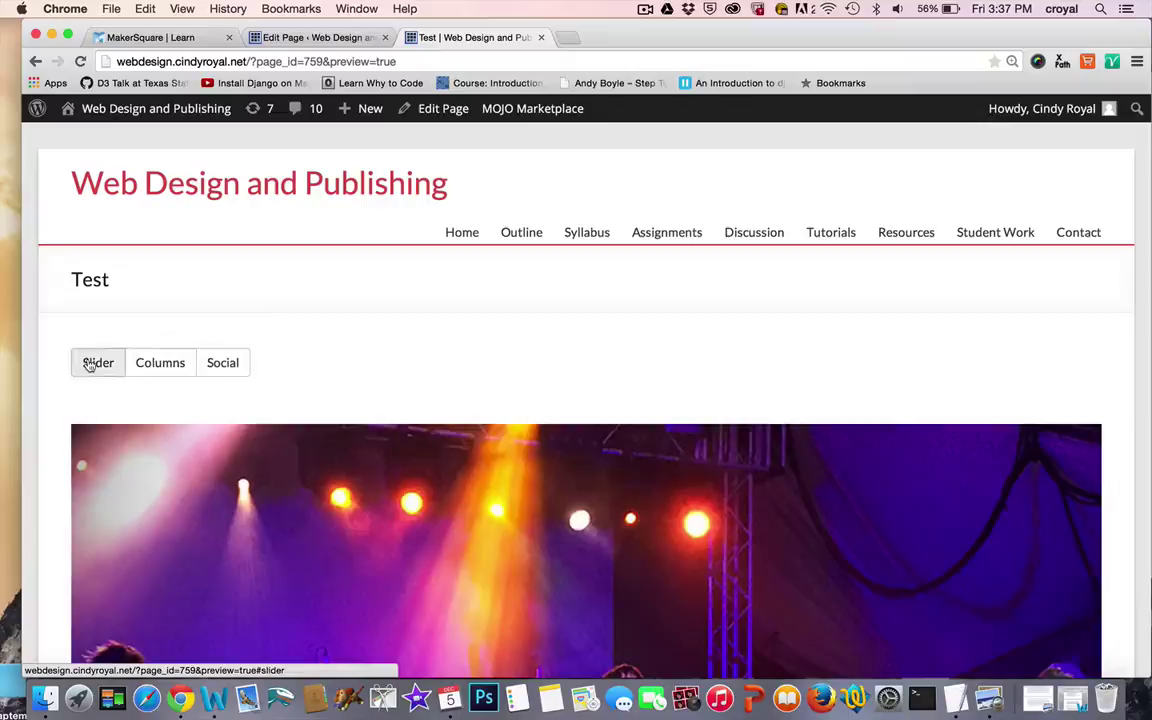
{"action": "left_click", "coordinate": [157, 365]}
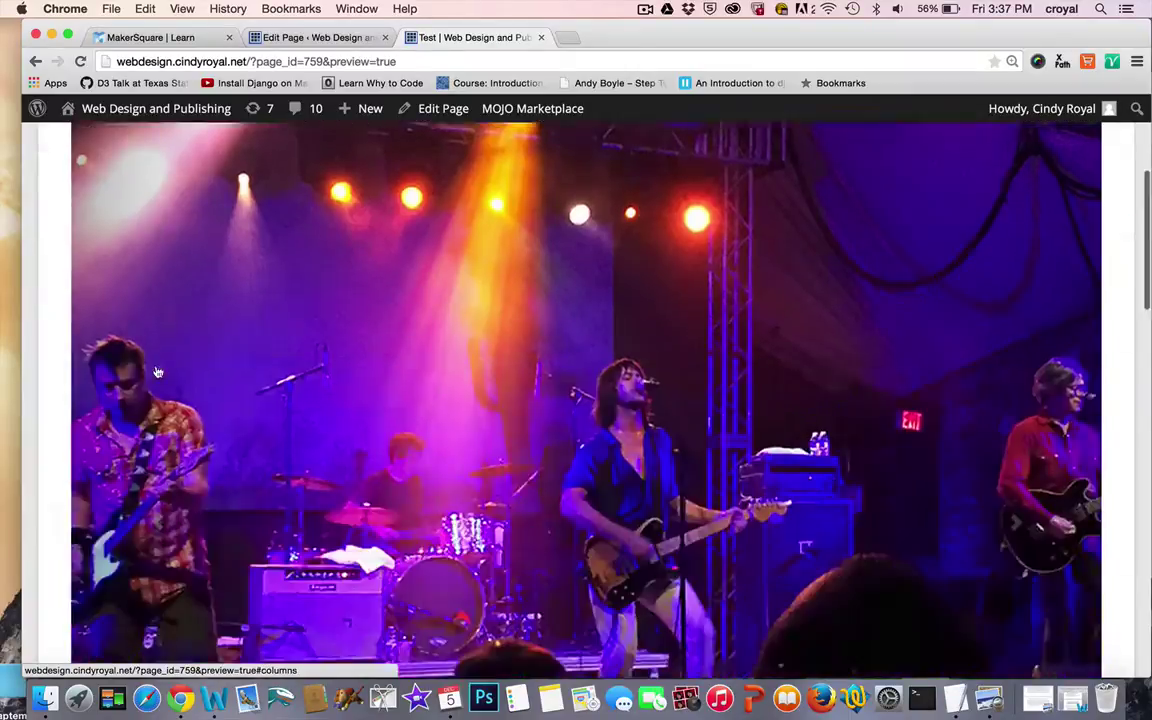
{"action": "scroll", "coordinate": [155, 367], "scroll_direction": "up", "scroll_amount": 10}
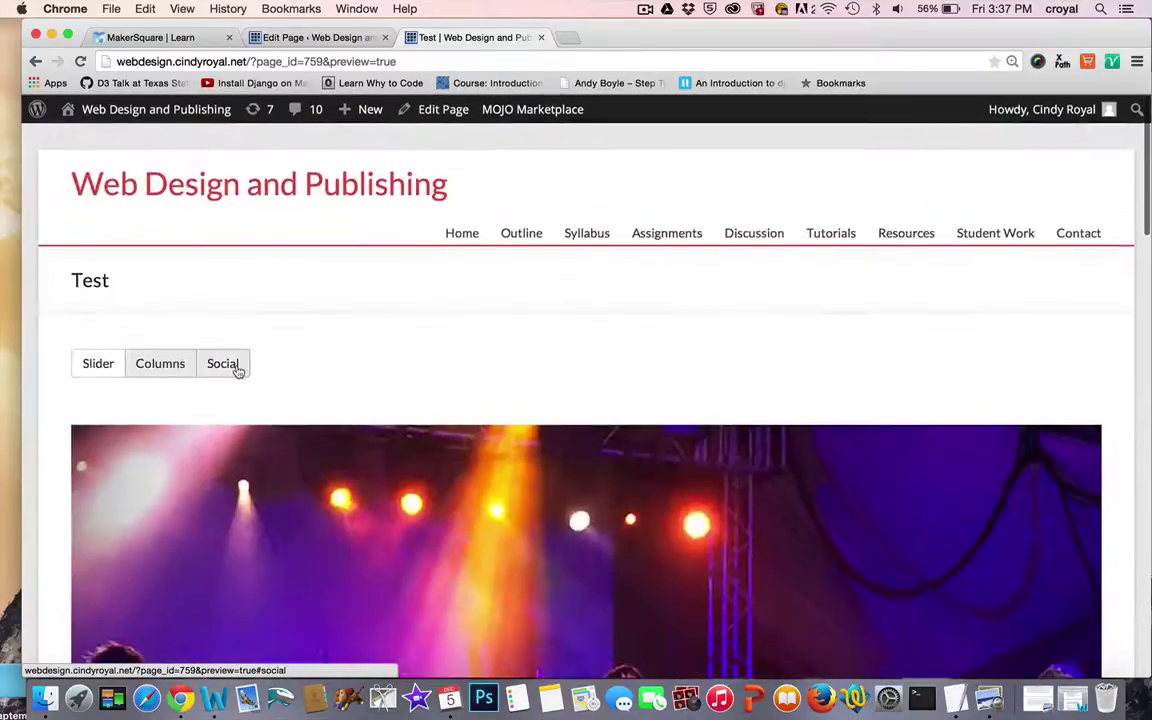
{"action": "left_click", "coordinate": [234, 368]}
{"action": "scroll", "coordinate": [237, 372], "scroll_direction": "up", "scroll_amount": 10}
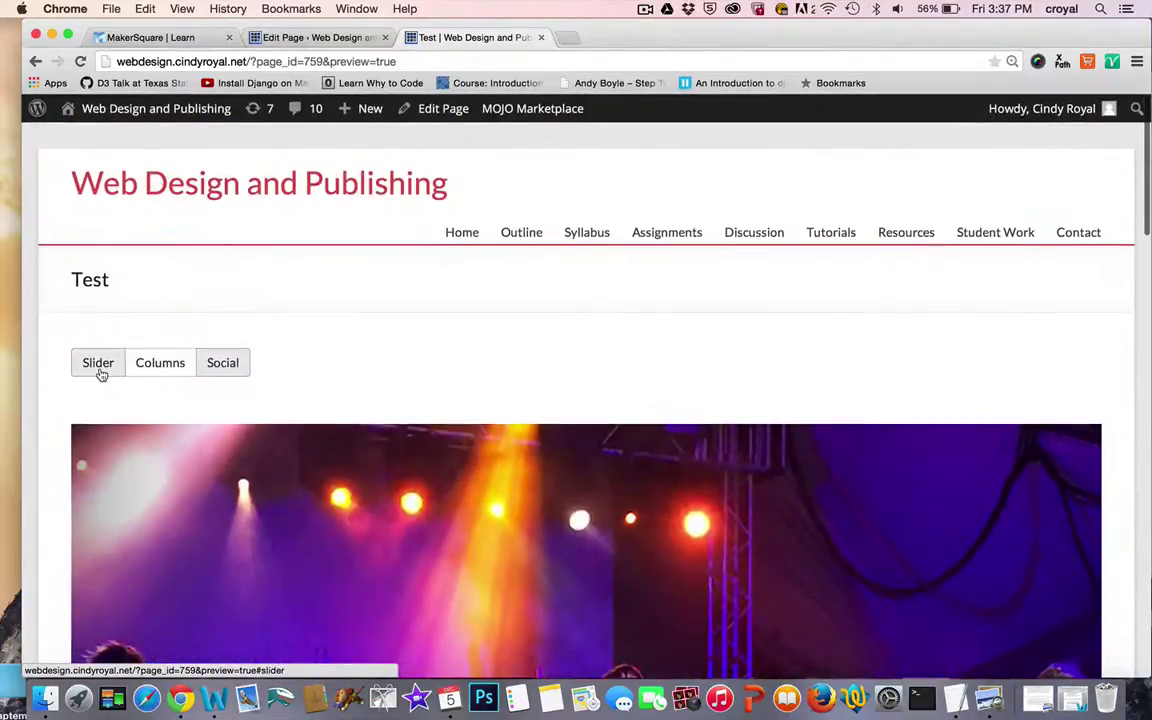
{"action": "left_click", "coordinate": [98, 366]}
{"action": "scroll", "coordinate": [340, 232], "scroll_direction": "up", "scroll_amount": 5}
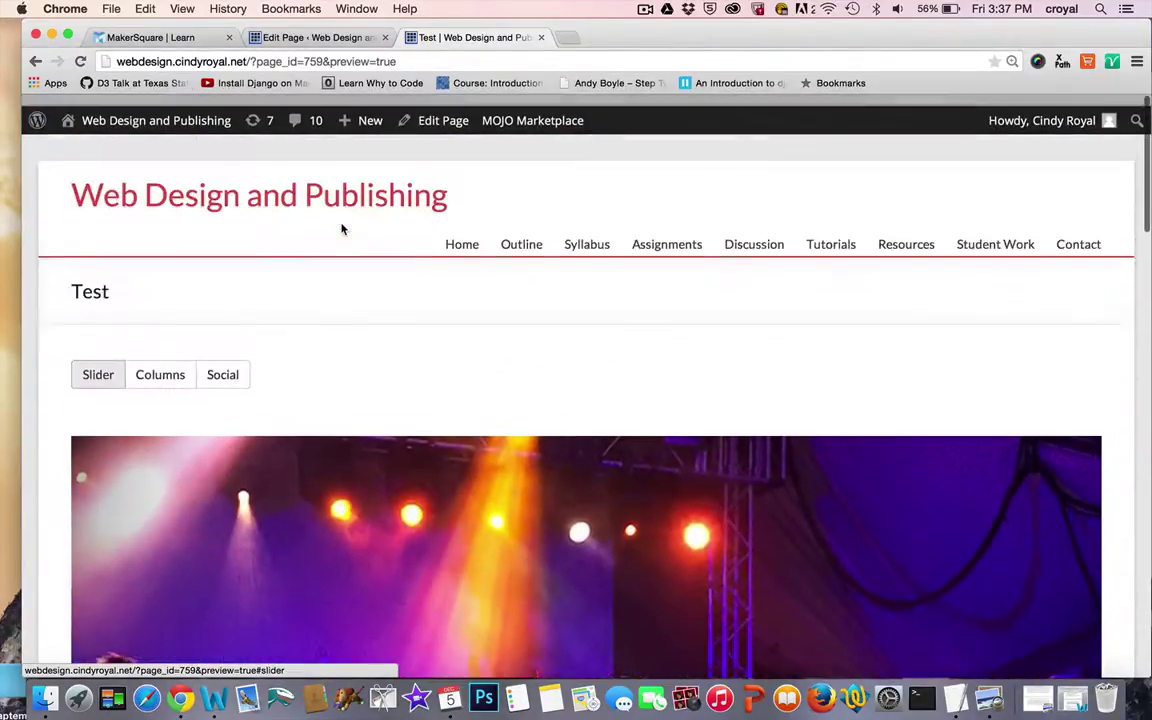
Back in the Test page editor, review the button links and <a id> anchors in Text view.
{"action": "left_click", "coordinate": [315, 37]}
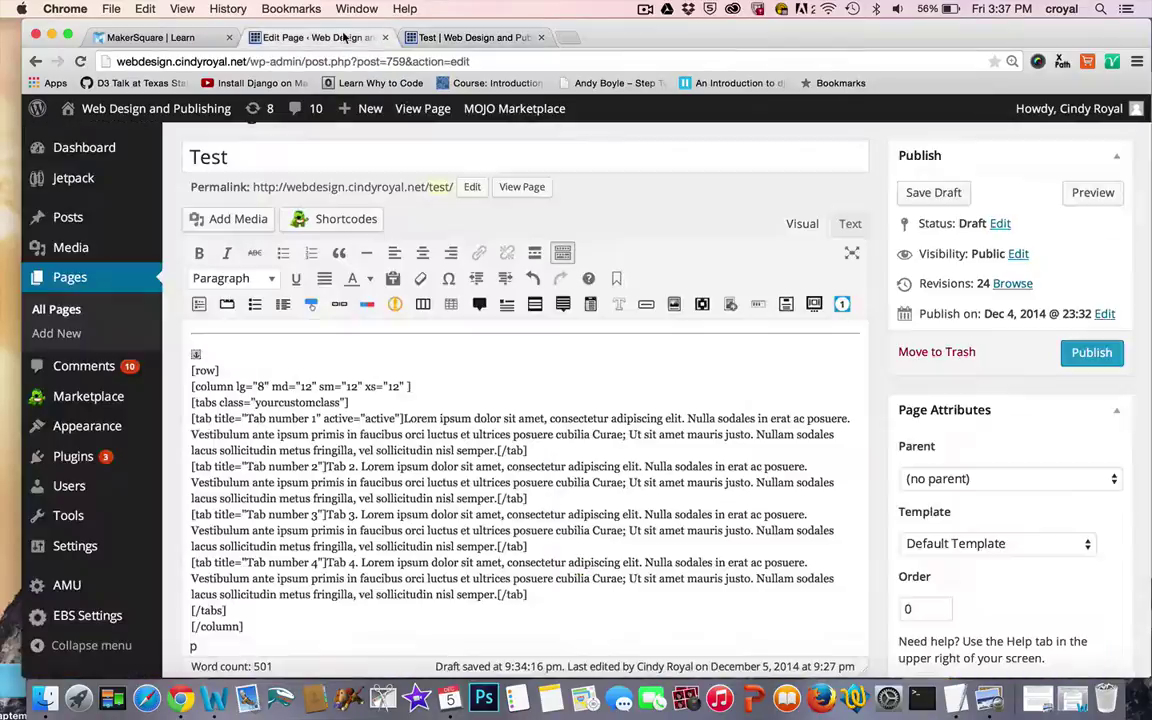
{"action": "scroll", "coordinate": [281, 428], "scroll_direction": "up", "scroll_amount": 5}
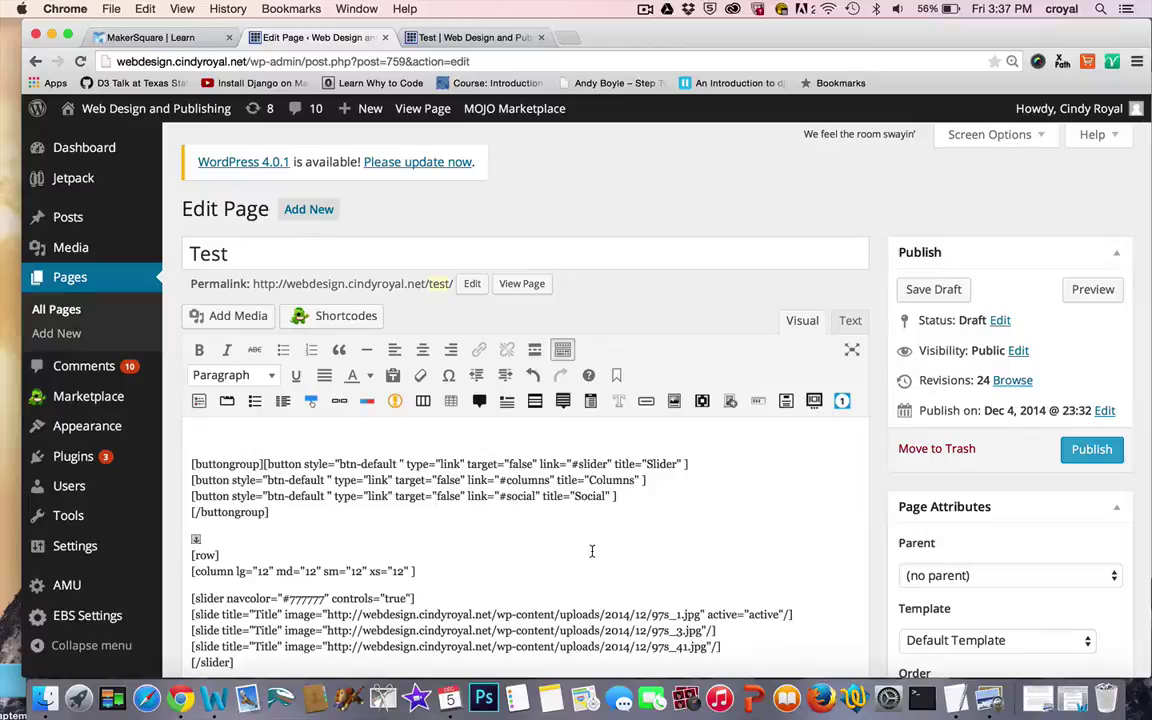
{"action": "scroll", "coordinate": [592, 551], "scroll_direction": "down", "scroll_amount": 2}
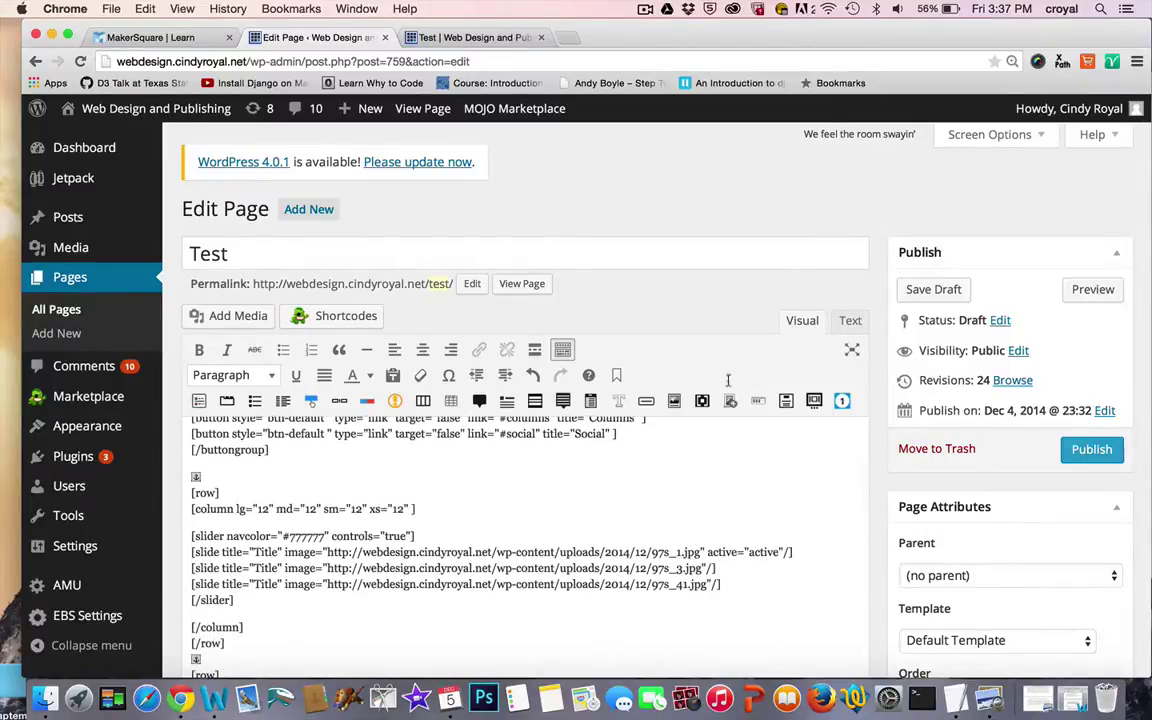
{"action": "left_click", "coordinate": [850, 321]}
{"action": "scroll", "coordinate": [228, 541], "scroll_direction": "up", "scroll_amount": 1}
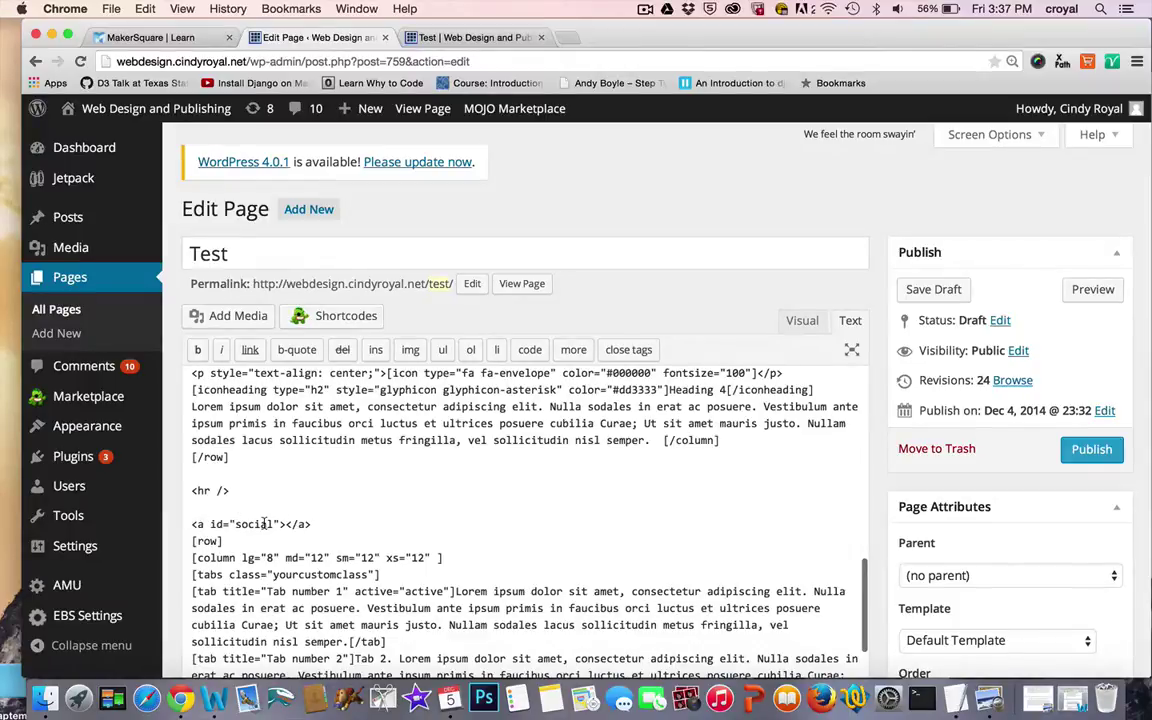
{"action": "scroll", "coordinate": [365, 524], "scroll_direction": "up", "scroll_amount": 10}
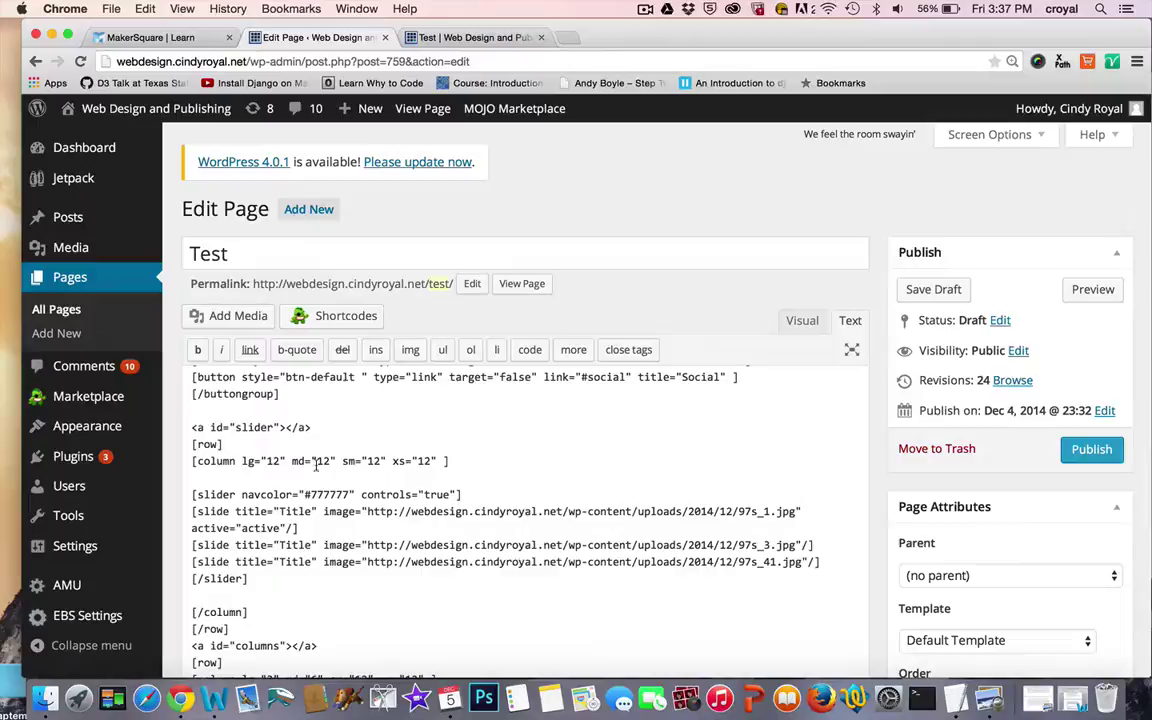
{"action": "scroll", "coordinate": [318, 520], "scroll_direction": "down", "scroll_amount": 3}
{"action": "scroll", "coordinate": [318, 566], "scroll_direction": "down", "scroll_amount": 1}
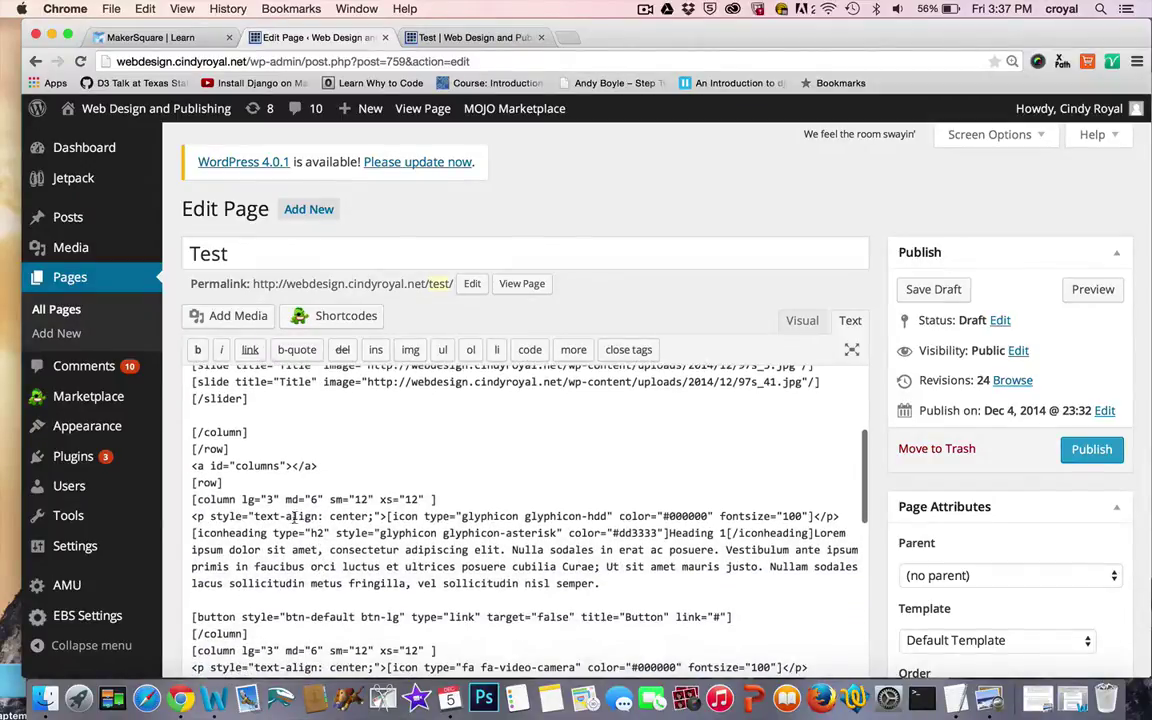
{"action": "scroll", "coordinate": [349, 537], "scroll_direction": "down", "scroll_amount": 10}
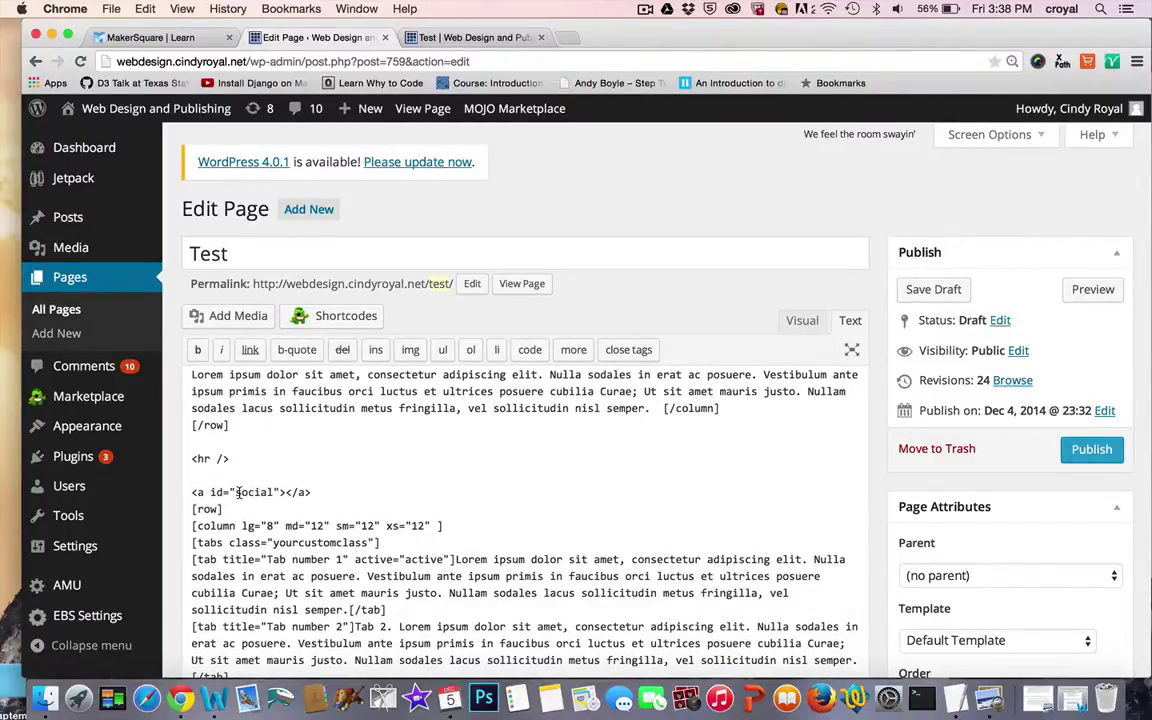
{"action": "scroll", "coordinate": [295, 508], "scroll_direction": "up", "scroll_amount": 15}
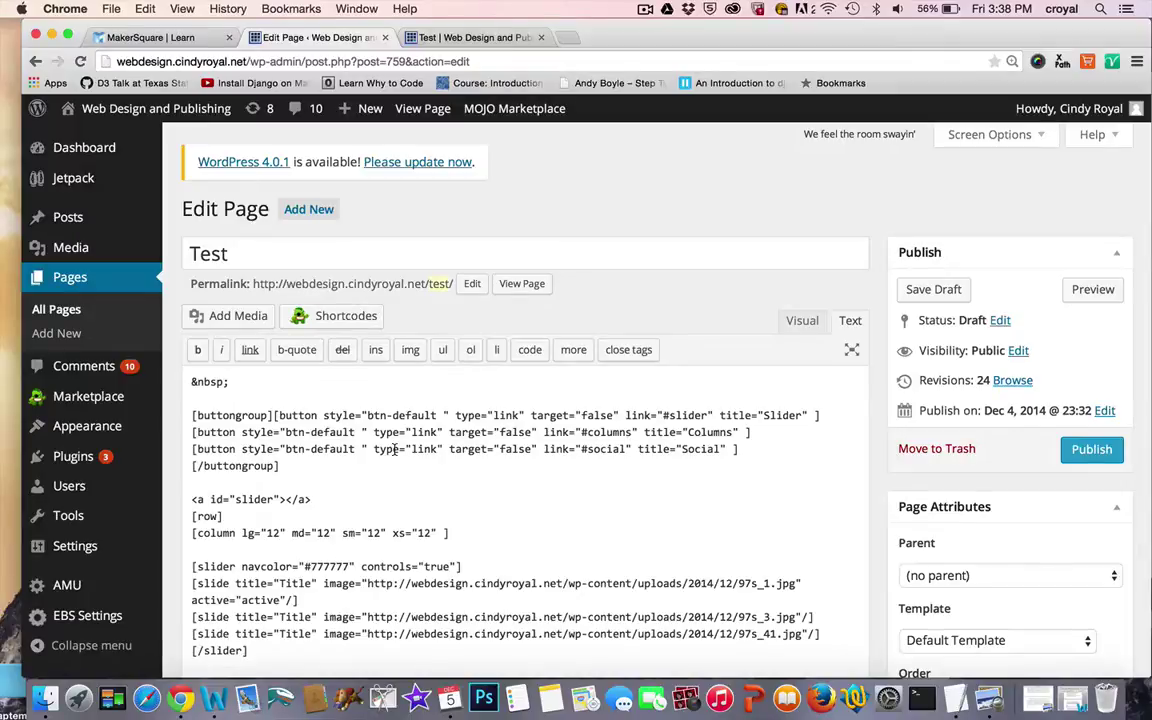
Switch the editor back to Visual and bring up the Test page preview.
{"action": "left_click", "coordinate": [802, 320]}
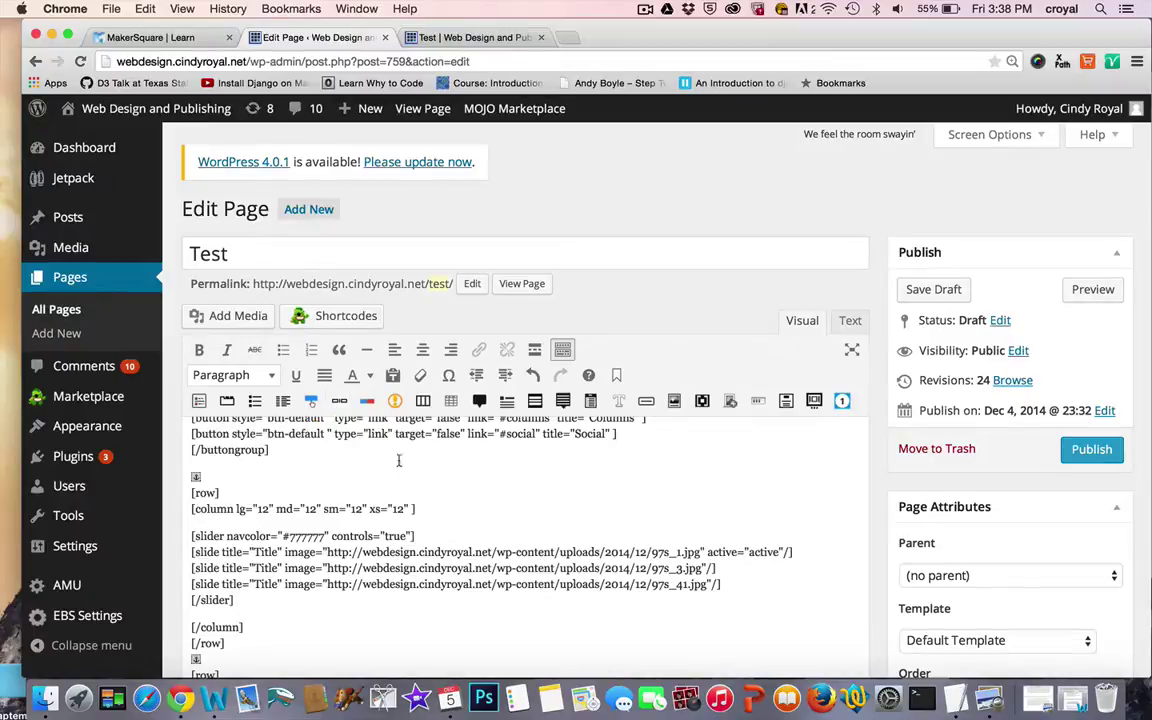
{"action": "scroll", "coordinate": [409, 468], "scroll_direction": "up", "scroll_amount": 2}
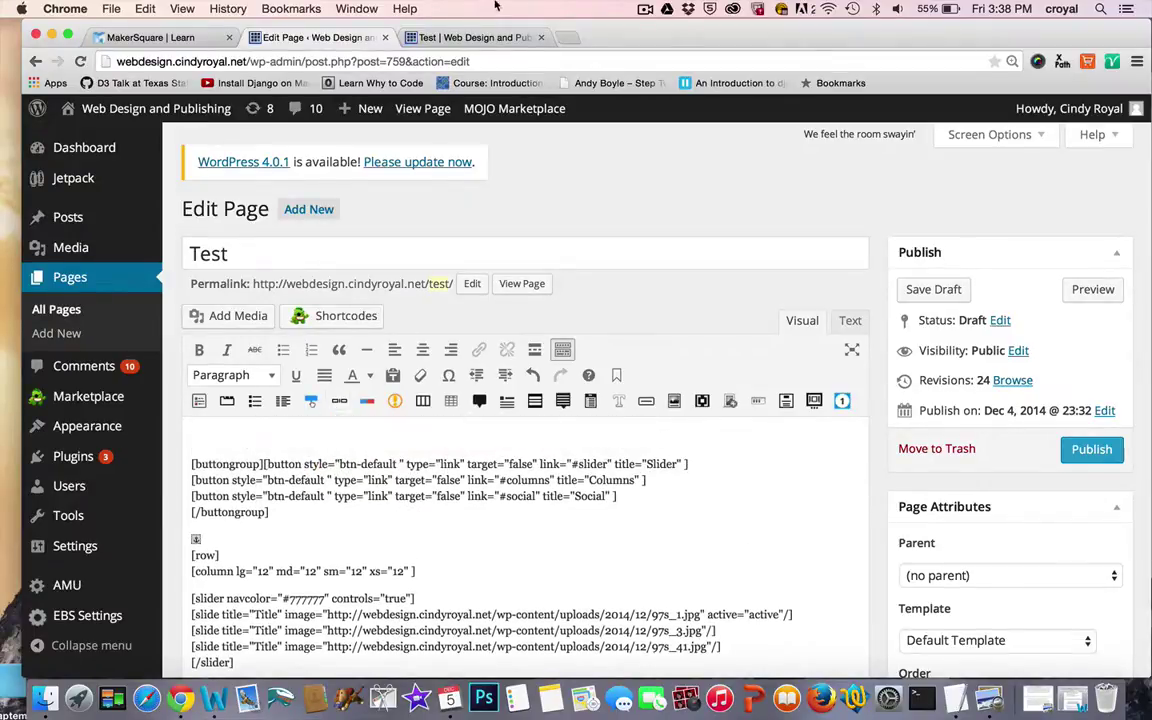
{"action": "left_click", "coordinate": [470, 38]}
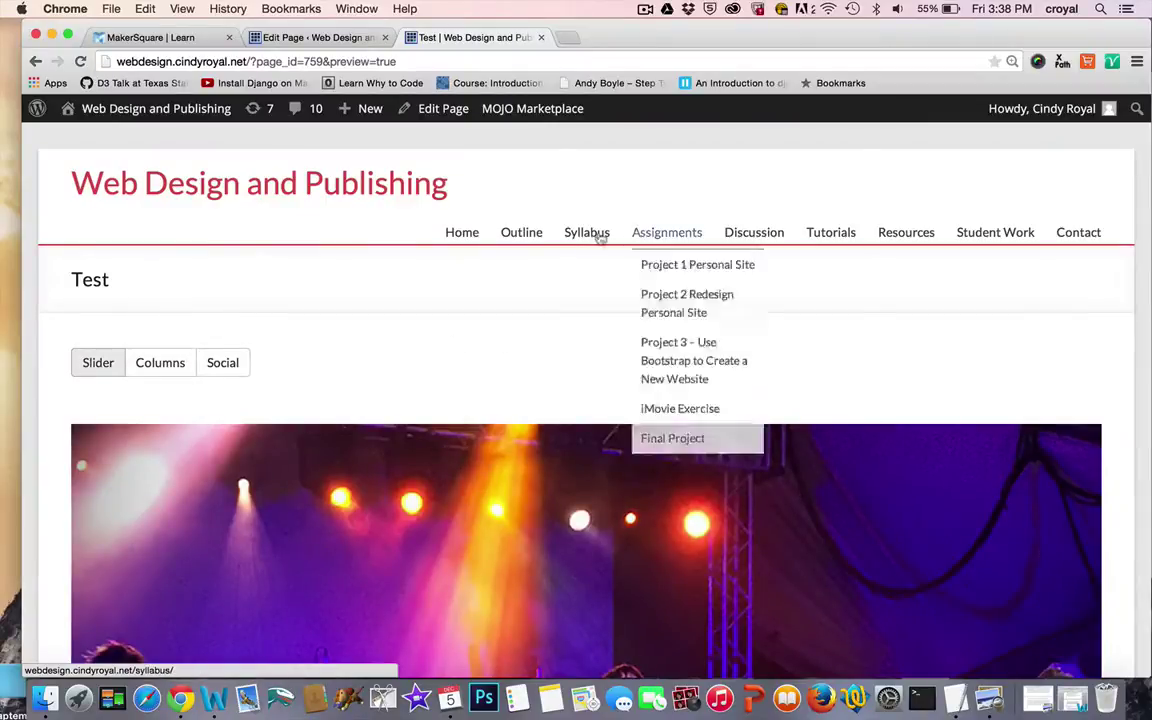
Return to the Test page editor, keep the unsaved changes, and save it as a draft.
{"action": "left_click", "coordinate": [337, 38]}
{"action": "mouse_move", "coordinate": [60, 428]}
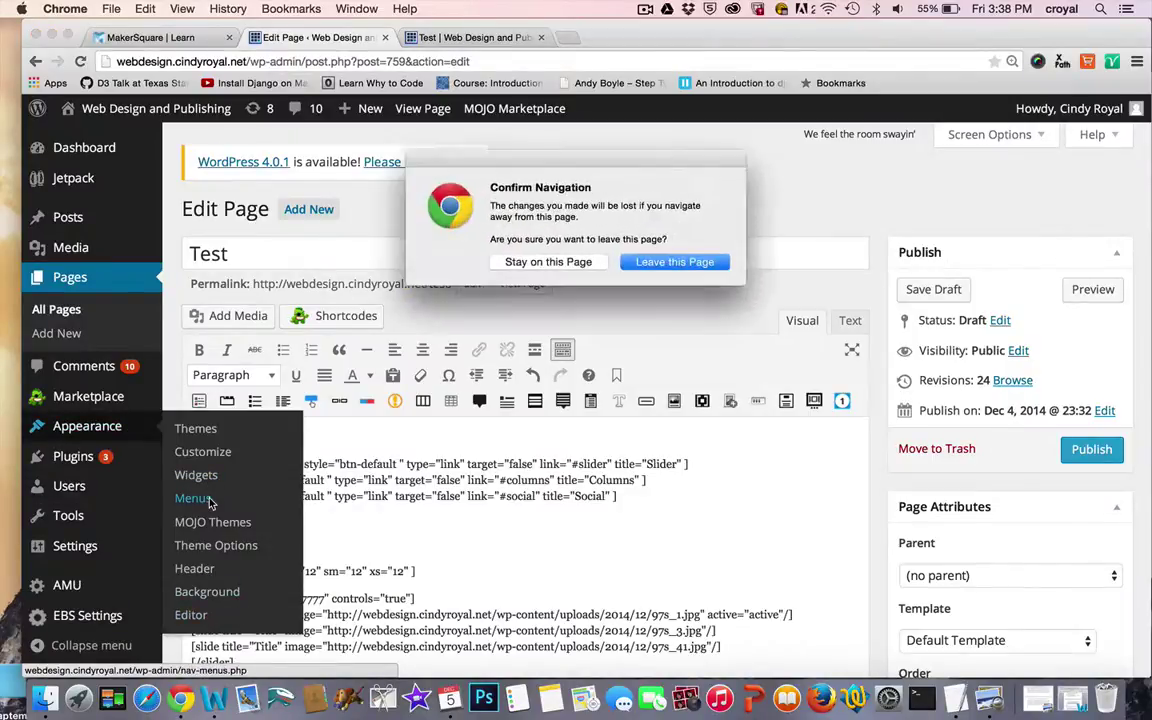
{"action": "left_click", "coordinate": [540, 261]}
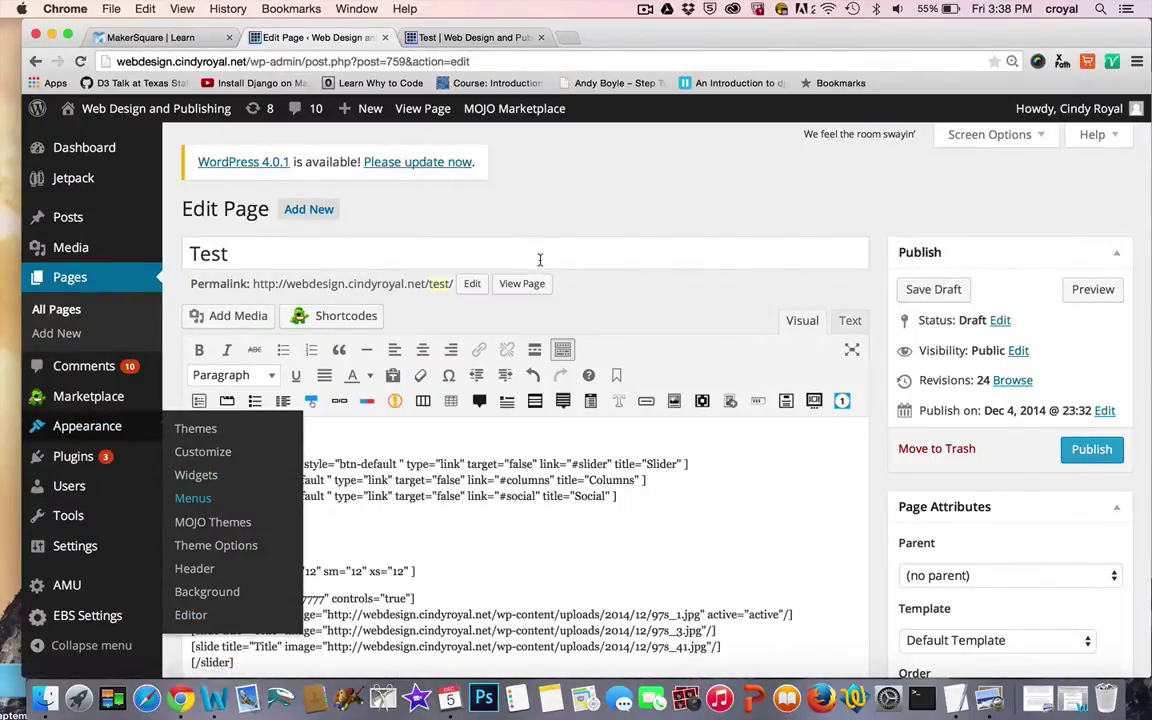
{"action": "left_click", "coordinate": [935, 290]}
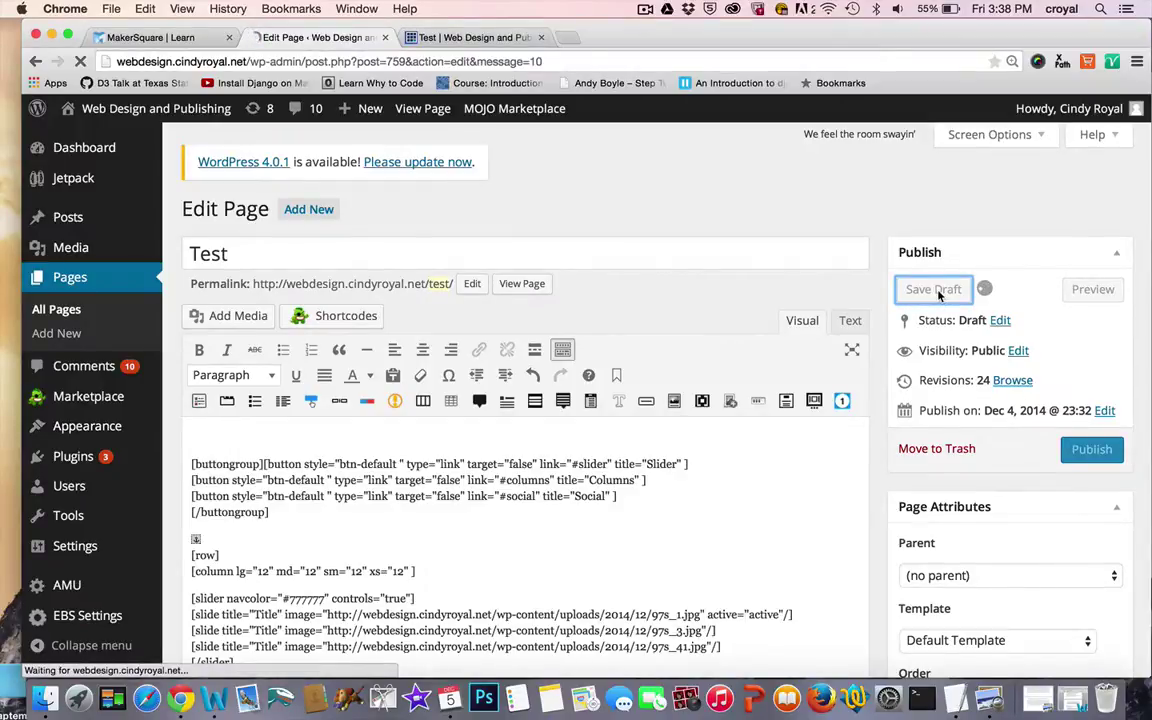
In Appearance > Menus, enter #social as the custom link URL.
{"action": "mouse_move", "coordinate": [85, 437]}
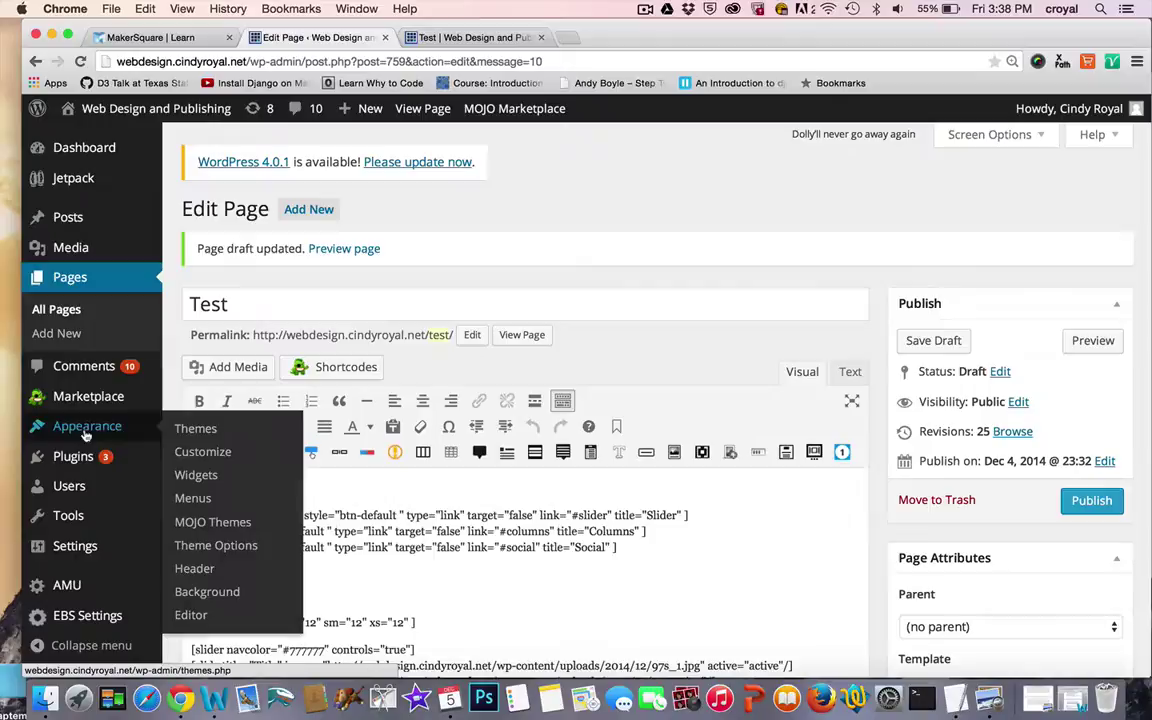
{"action": "left_click", "coordinate": [228, 506]}
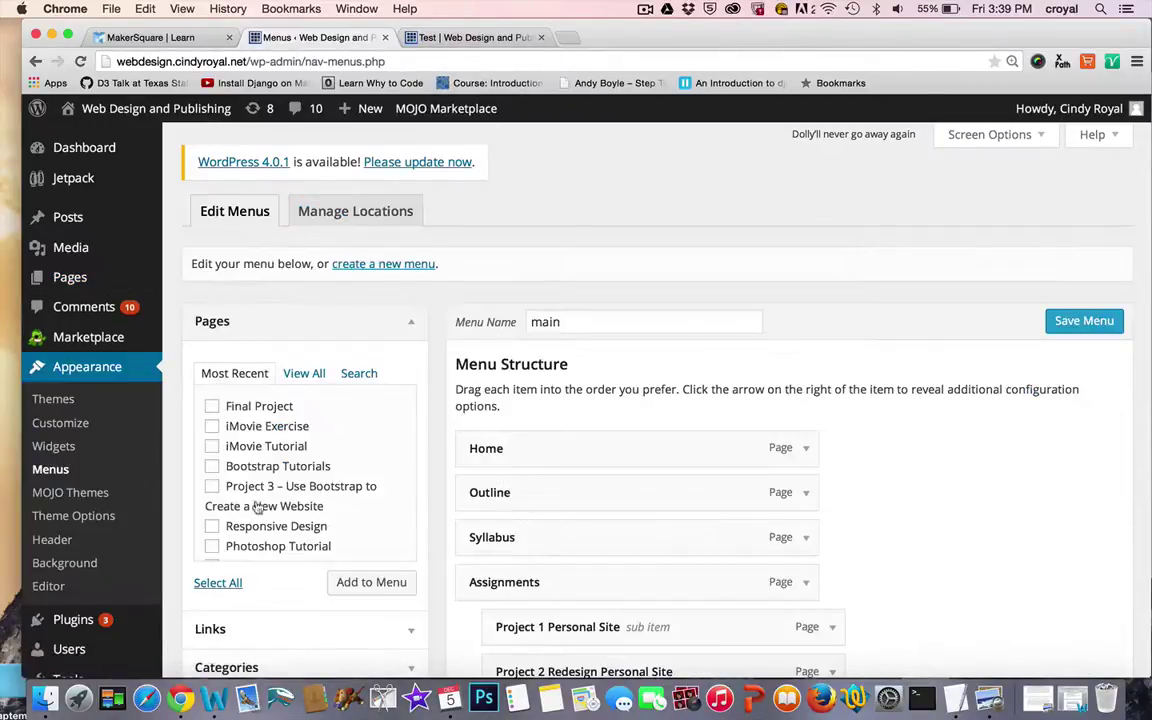
{"action": "scroll", "coordinate": [306, 478], "scroll_direction": "down", "scroll_amount": 5}
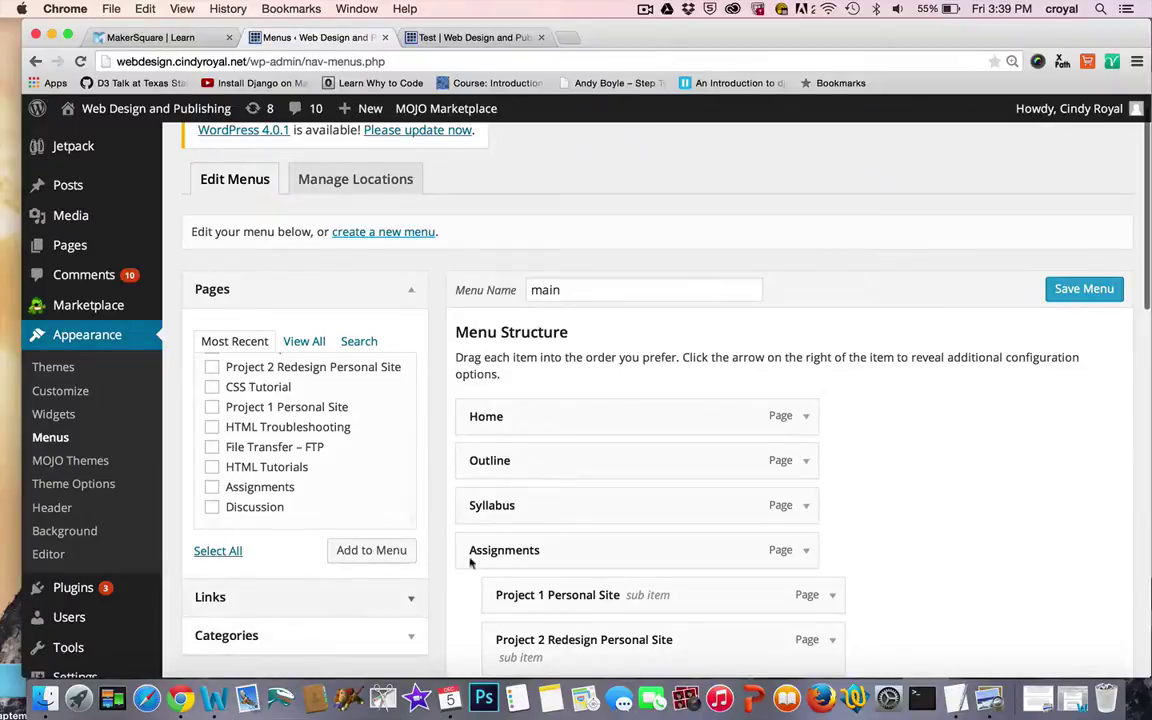
{"action": "scroll", "coordinate": [942, 468], "scroll_direction": "down", "scroll_amount": 4}
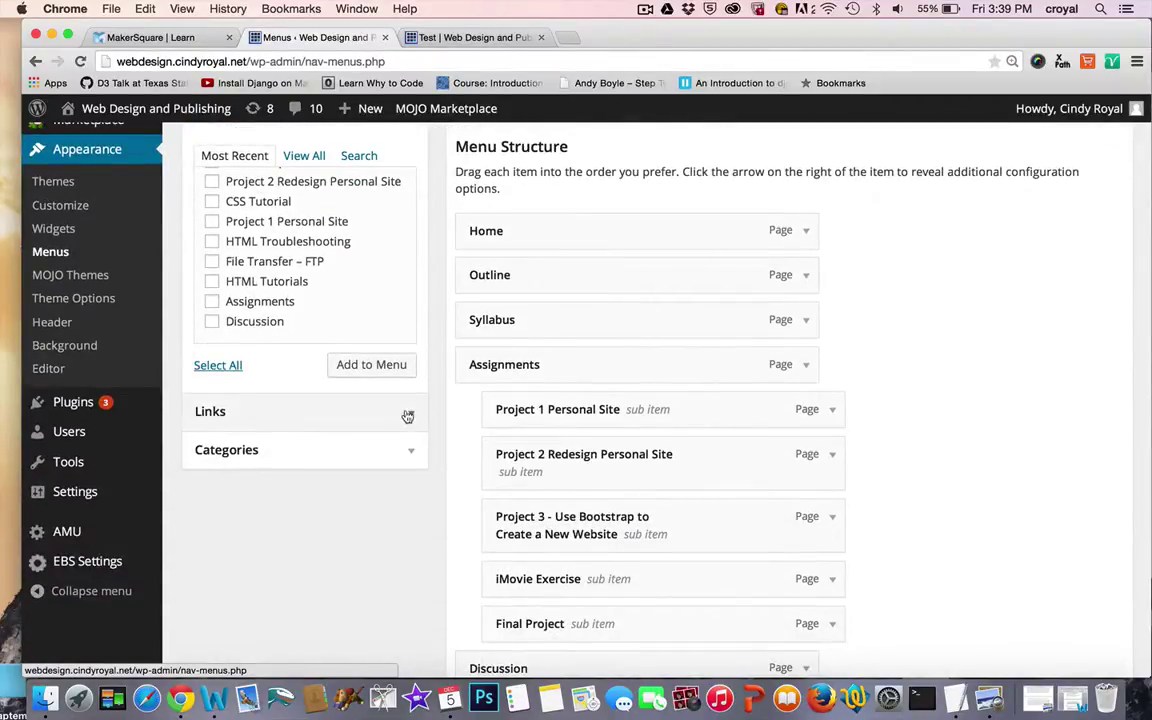
{"action": "left_click", "coordinate": [407, 414]}
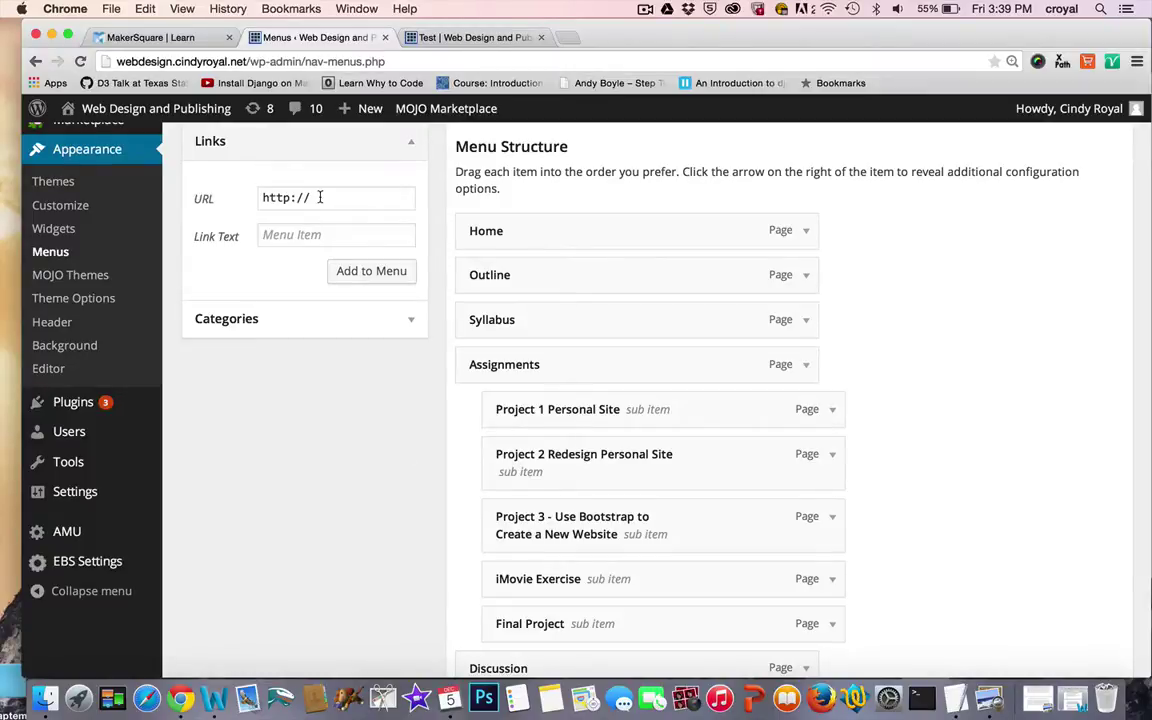
{"action": "left_click", "coordinate": [286, 197]}
{"action": "left_click", "coordinate": [213, 200]}
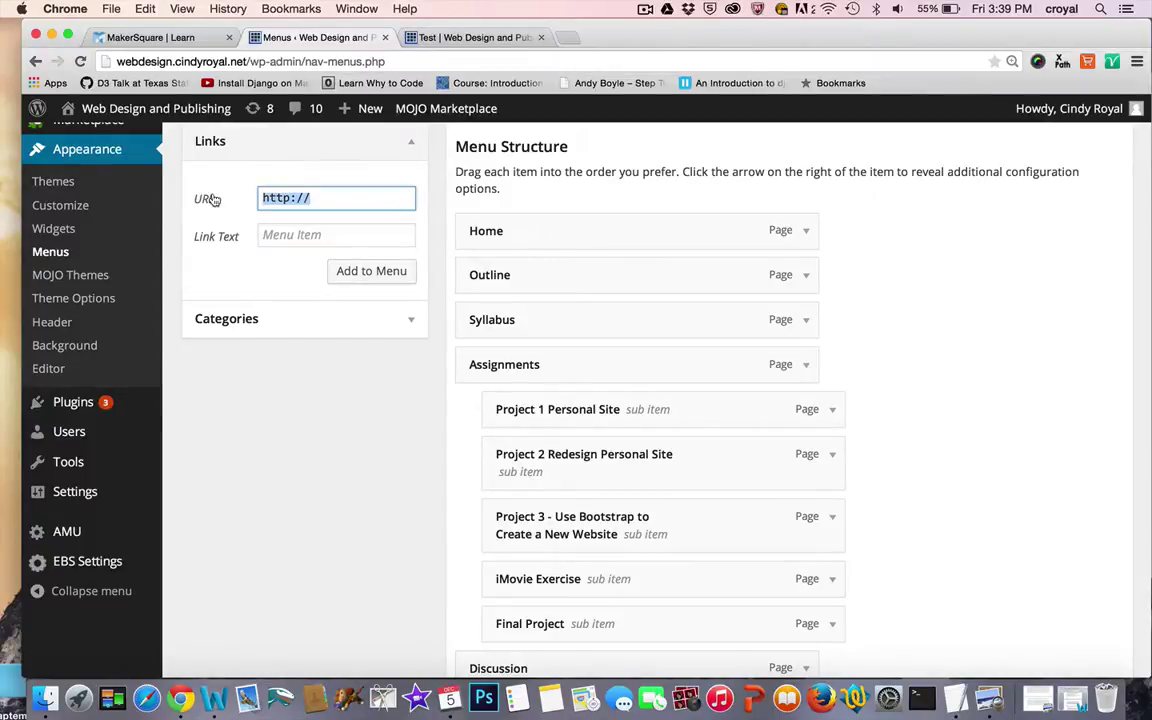
{"action": "type", "text": "#"}
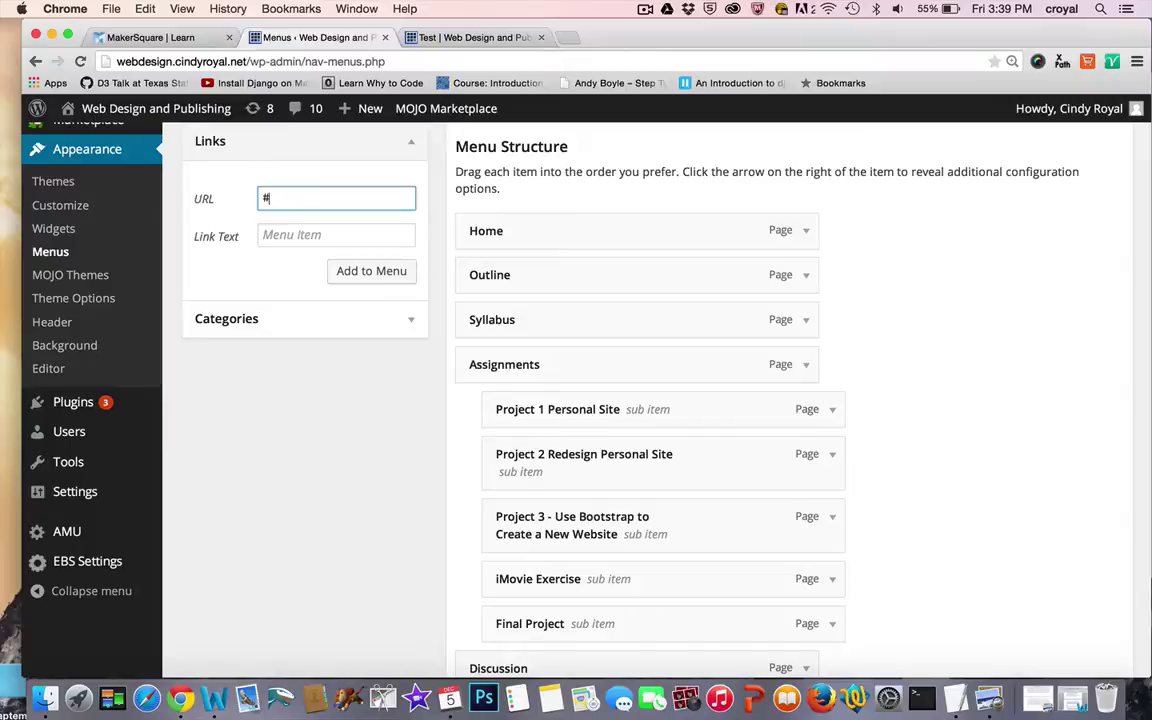
{"action": "type", "text": "social"}
Set the custom link's Link Text to Social.
{"action": "left_click", "coordinate": [292, 238]}
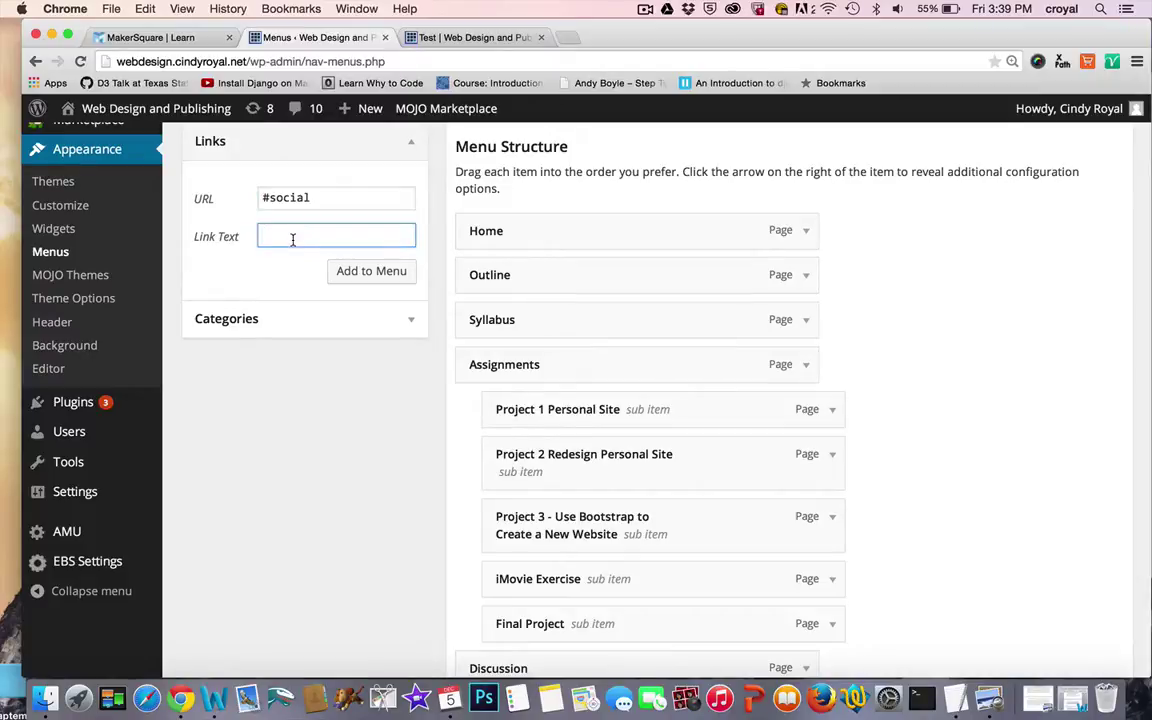
{"action": "type", "text": "Social"}
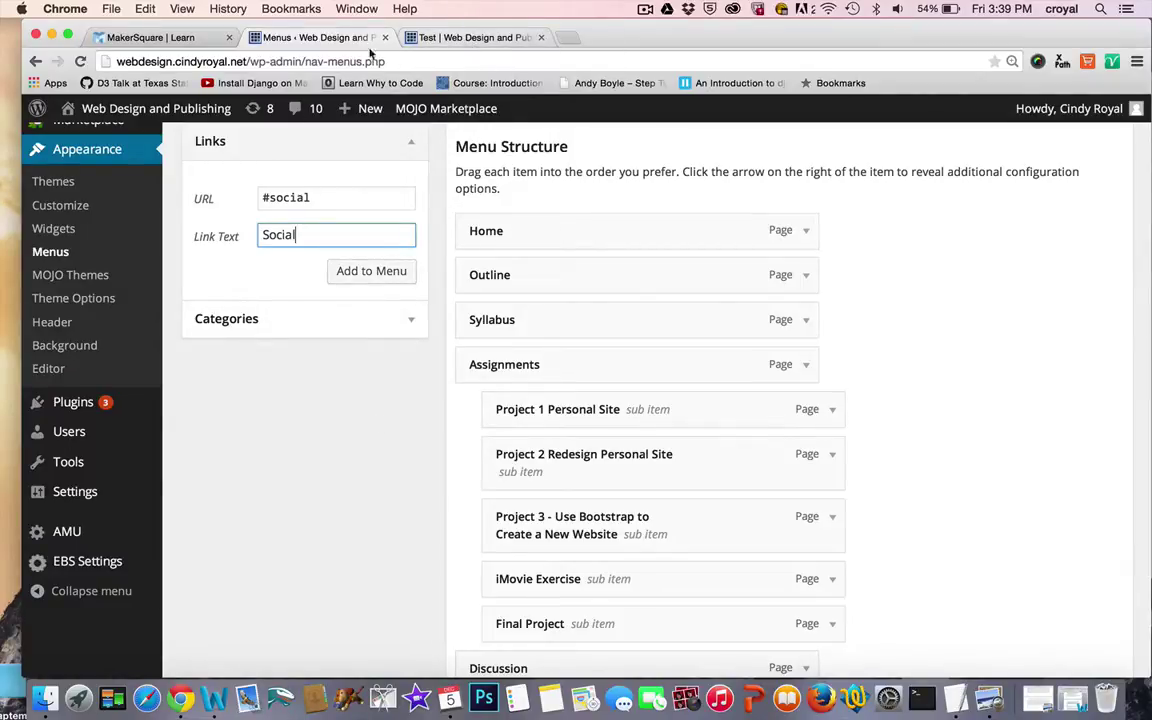
{"action": "scroll", "coordinate": [242, 612], "scroll_direction": "down", "scroll_amount": 2}
{"action": "scroll", "coordinate": [242, 614], "scroll_direction": "up", "scroll_amount": 2}
{"action": "scroll", "coordinate": [242, 613], "scroll_direction": "up", "scroll_amount": 5}
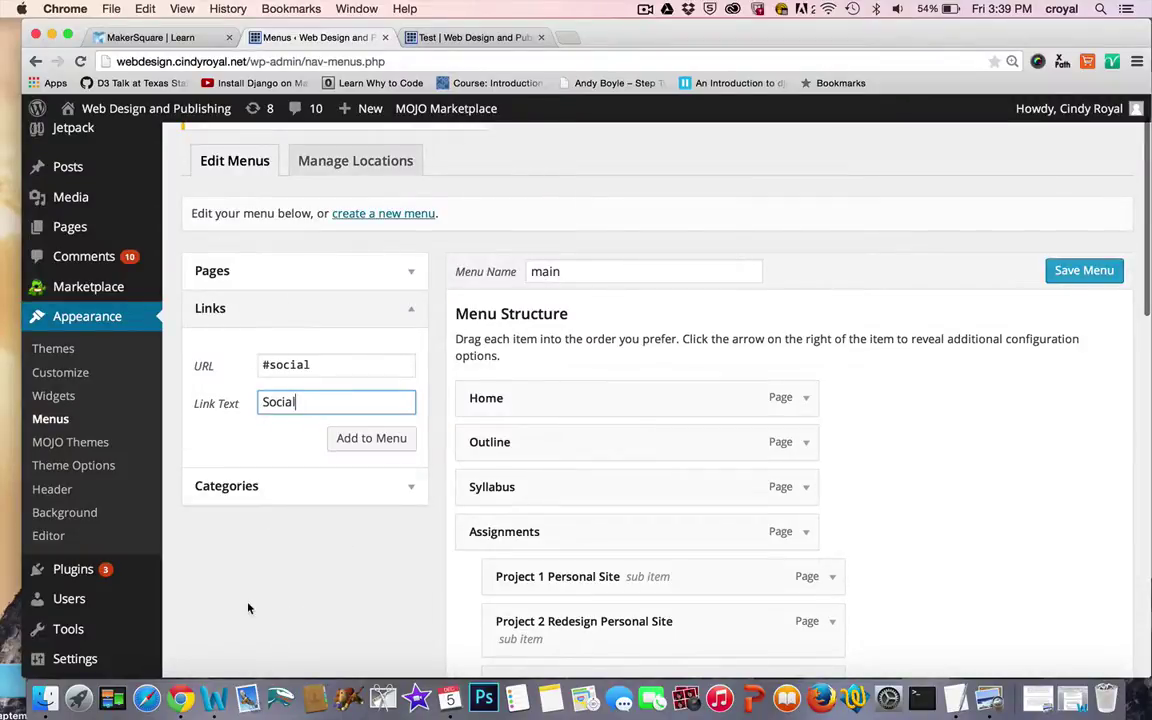
{"action": "mouse_move", "coordinate": [143, 619]}
{"action": "scroll", "coordinate": [143, 619], "scroll_direction": "down", "scroll_amount": 4}
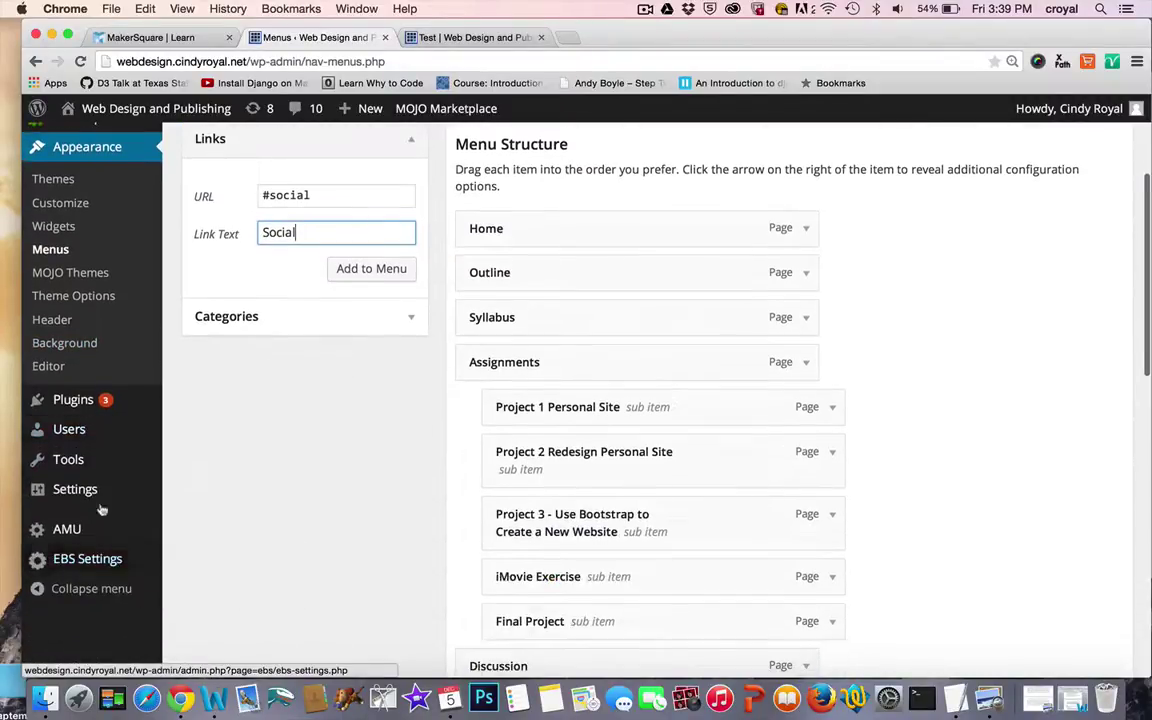
Review the list of installed plugins under Plugins > Installed Plugins.
{"action": "mouse_move", "coordinate": [130, 400]}
{"action": "left_click", "coordinate": [237, 404]}
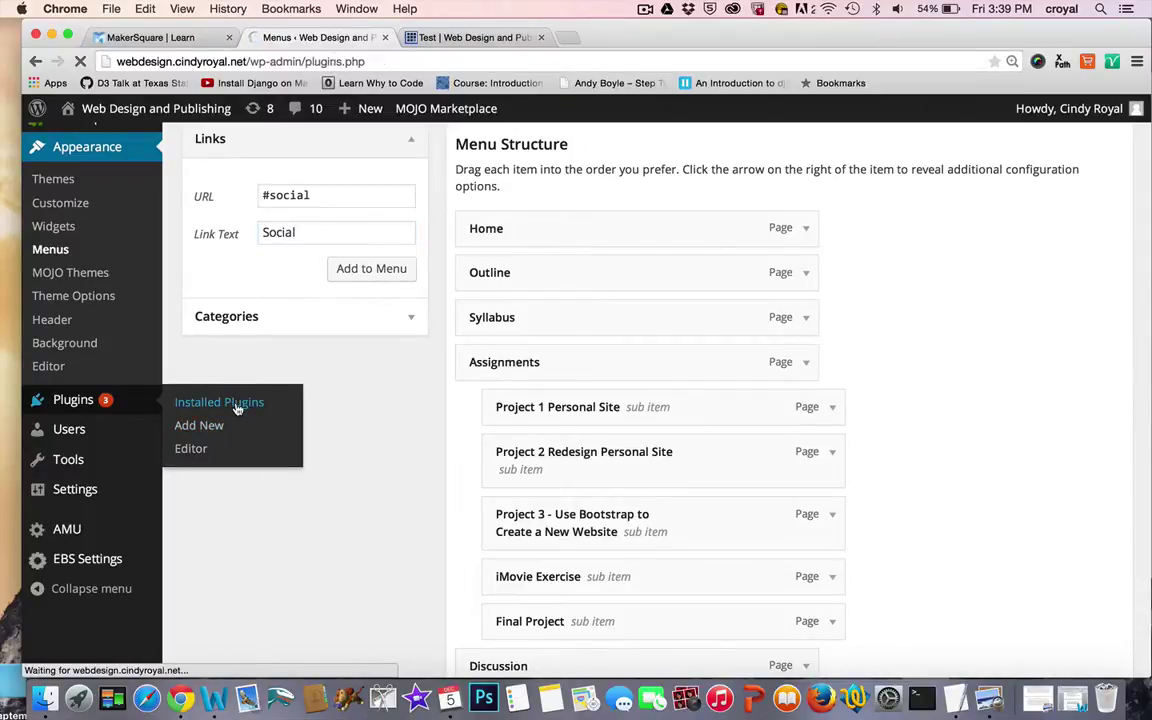
{"action": "scroll", "coordinate": [380, 461], "scroll_direction": "down", "scroll_amount": 8}
{"action": "scroll", "coordinate": [380, 461], "scroll_direction": "down", "scroll_amount": 4}
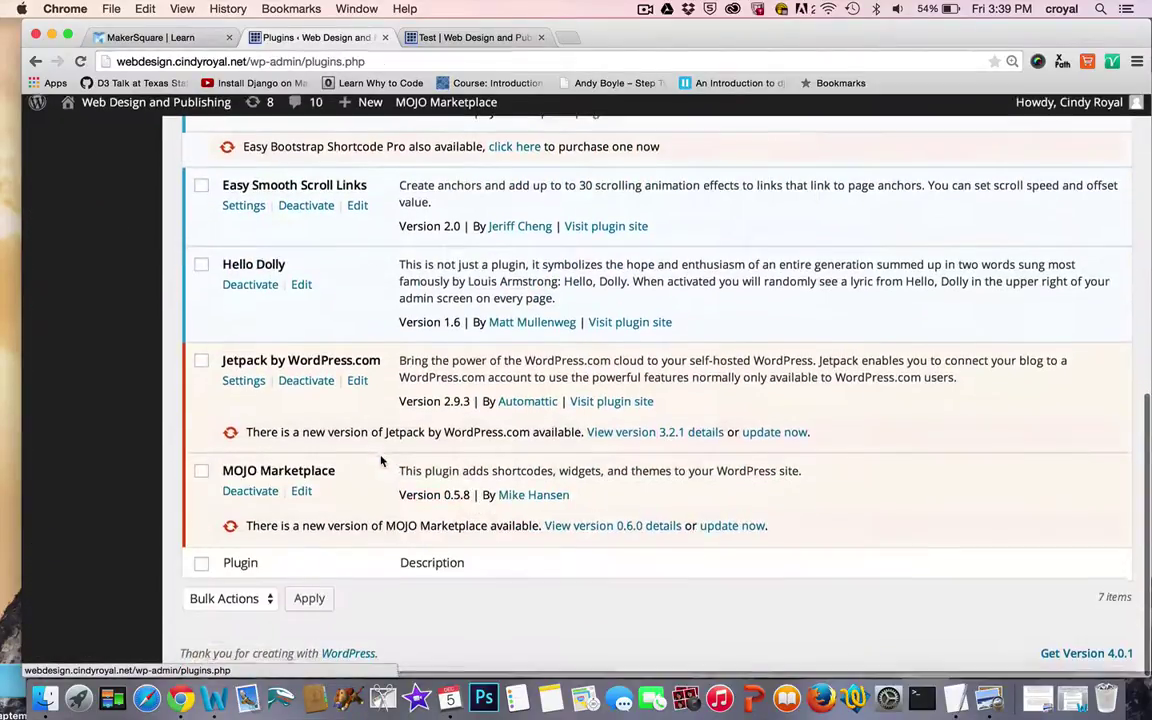
{"action": "scroll", "coordinate": [342, 494], "scroll_direction": "up", "scroll_amount": 4}
{"action": "scroll", "coordinate": [333, 412], "scroll_direction": "down", "scroll_amount": 1}
{"action": "scroll", "coordinate": [333, 412], "scroll_direction": "up", "scroll_amount": 3}
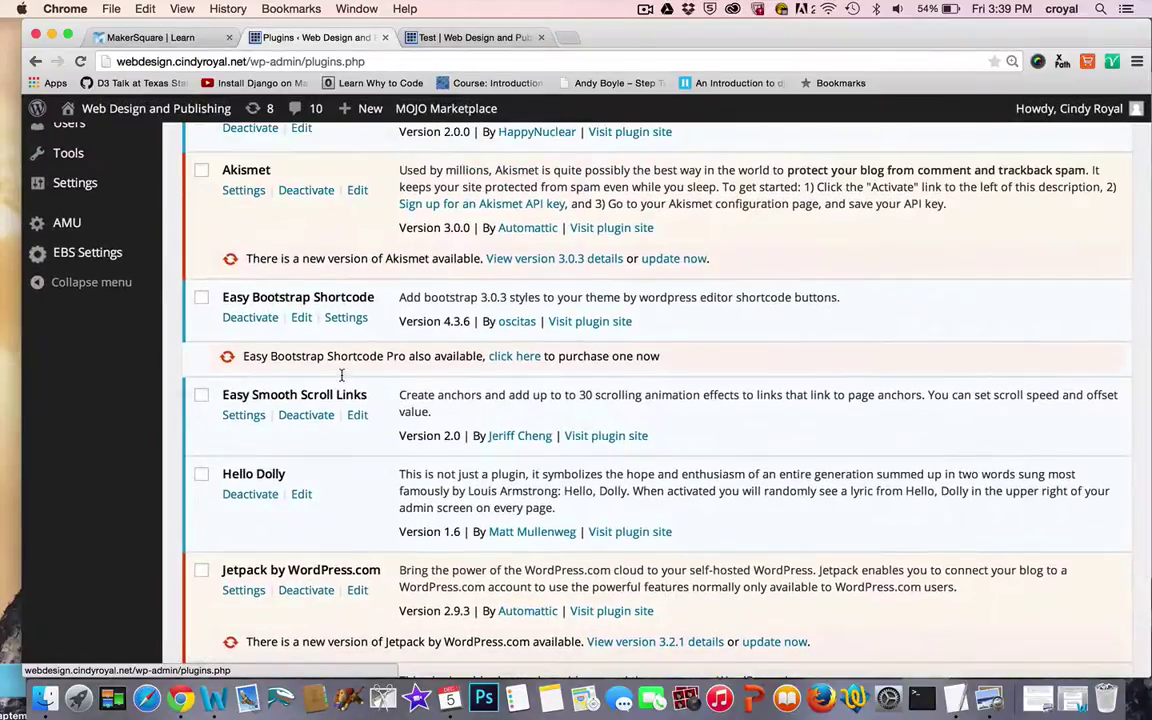
{"action": "scroll", "coordinate": [355, 416], "scroll_direction": "up", "scroll_amount": 3}
Open Settings > ESSL Settings to view speed, offset, easing and excluded anchors.
{"action": "mouse_move", "coordinate": [95, 383]}
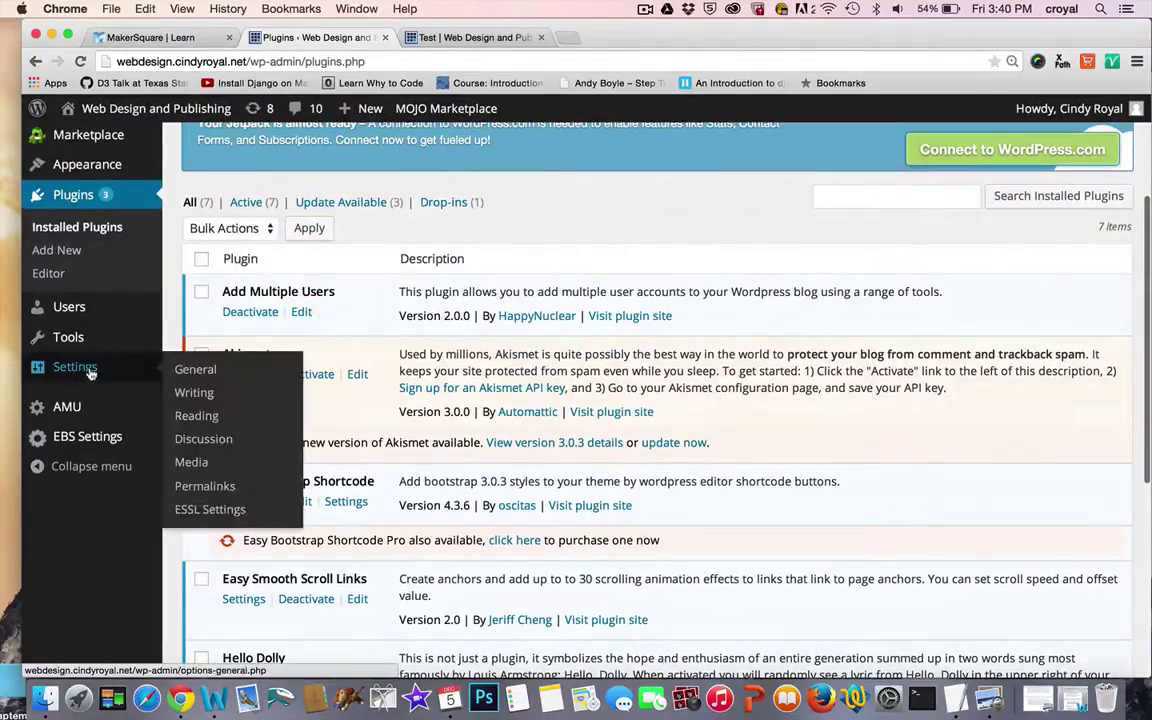
{"action": "left_click", "coordinate": [224, 510]}
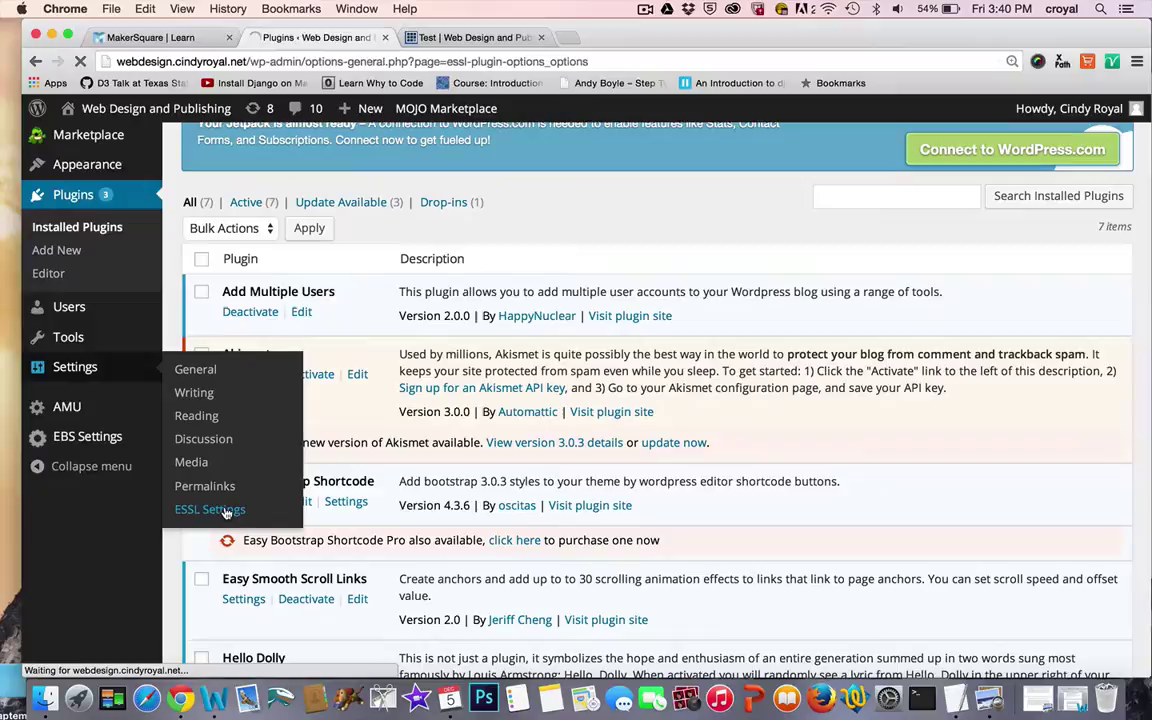
{"action": "scroll", "coordinate": [497, 463], "scroll_direction": "down", "scroll_amount": 3}
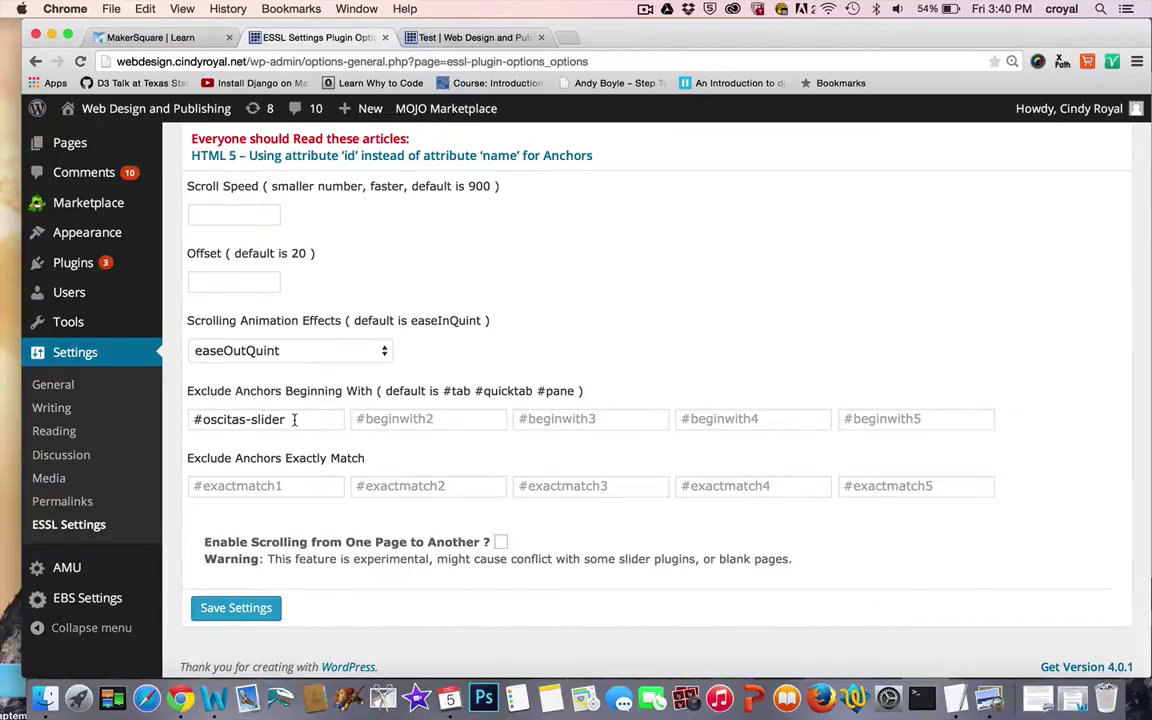
In the Test page preview, advance the photo slider two images.
{"action": "left_click", "coordinate": [498, 38]}
{"action": "scroll", "coordinate": [307, 305], "scroll_direction": "down", "scroll_amount": 3}
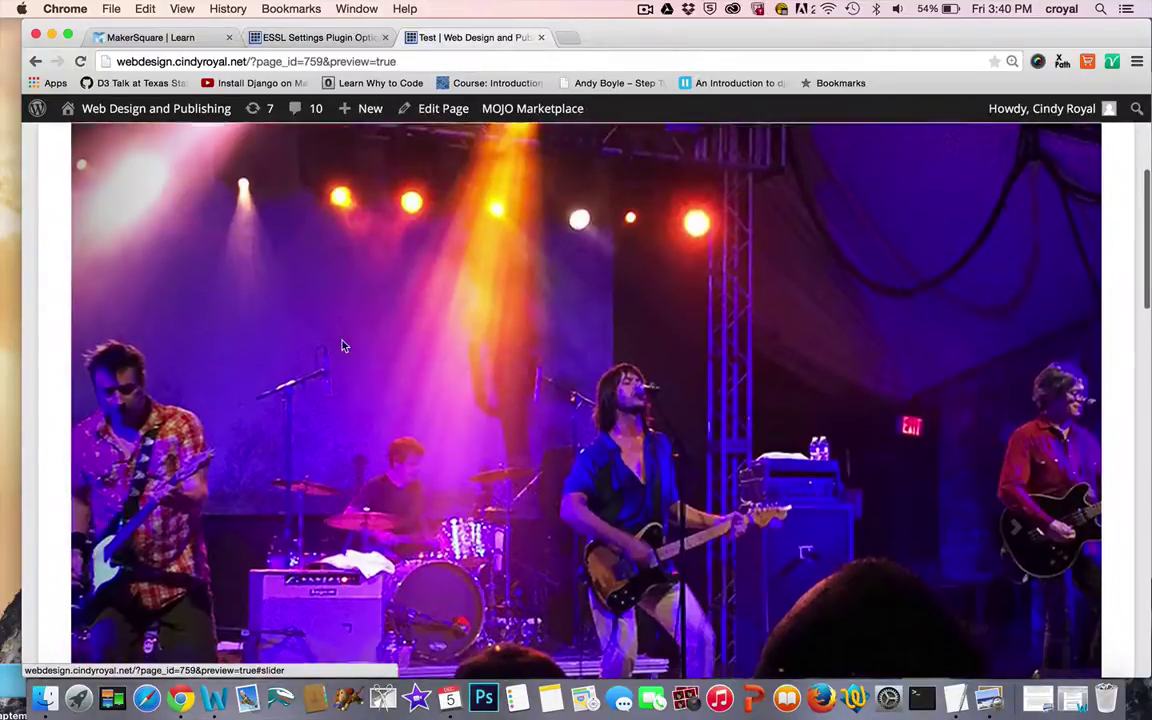
{"action": "left_click", "coordinate": [1018, 528]}
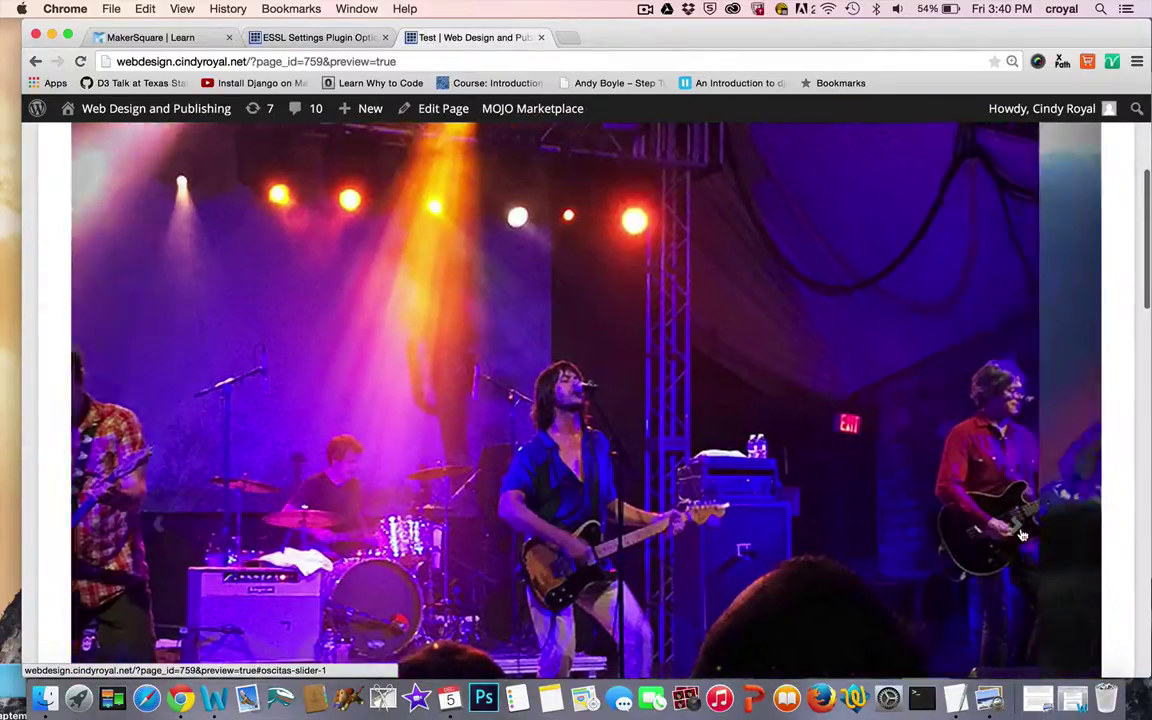
{"action": "left_click", "coordinate": [1018, 530]}
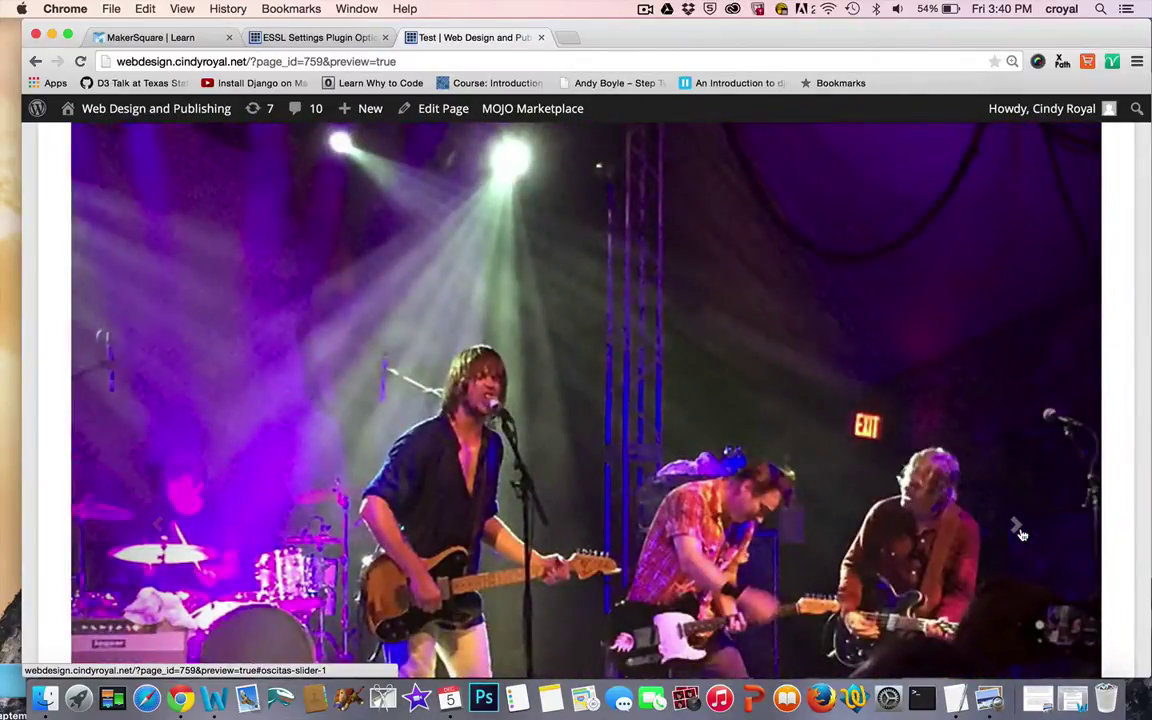
{"action": "scroll", "coordinate": [1021, 534], "scroll_direction": "down", "scroll_amount": 10}
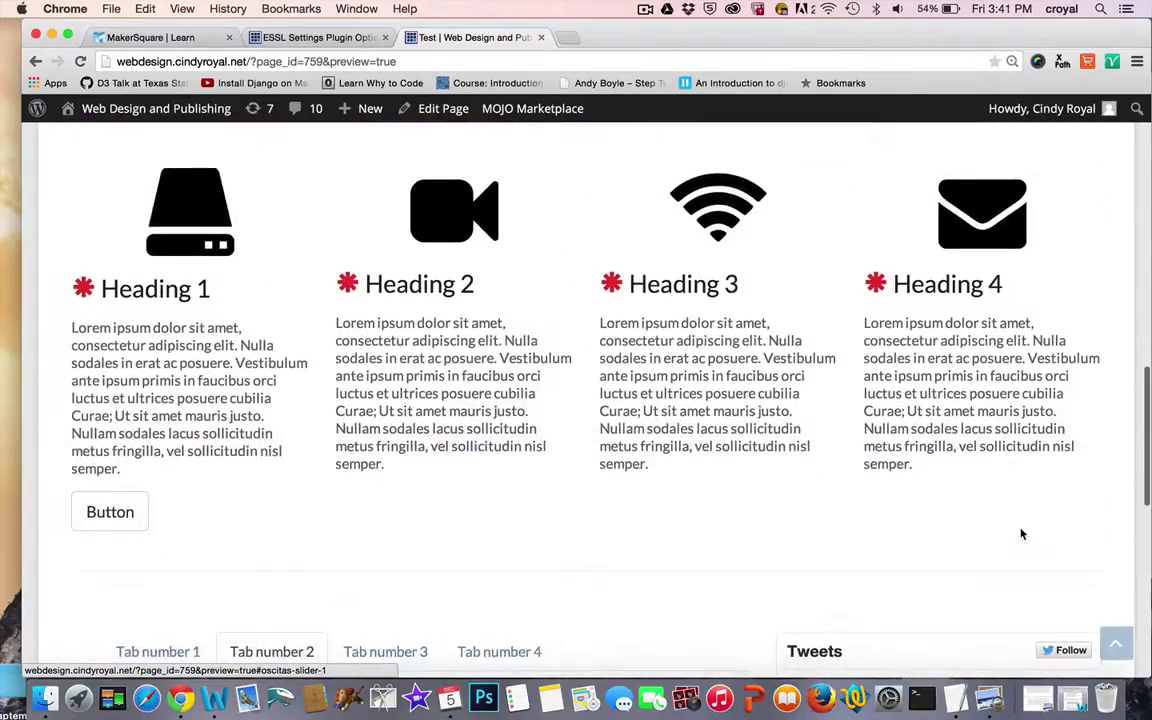
{"action": "scroll", "coordinate": [1021, 534], "scroll_direction": "down", "scroll_amount": 3}
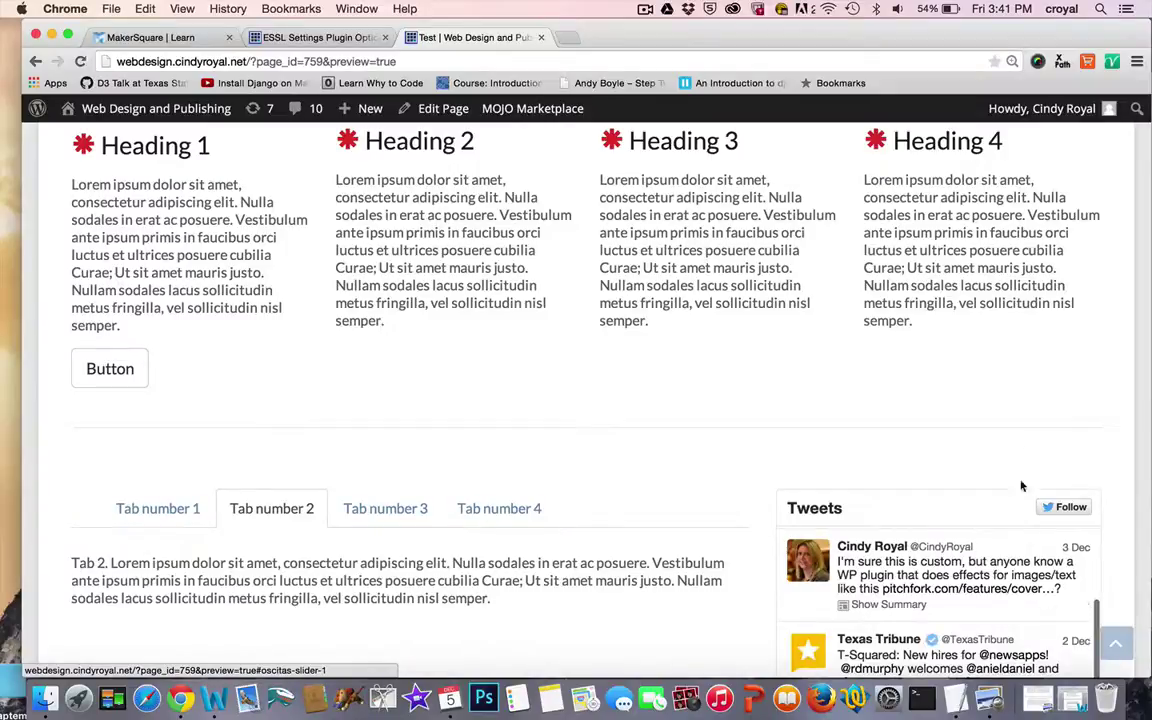
{"action": "scroll", "coordinate": [1021, 486], "scroll_direction": "down", "scroll_amount": 3}
{"action": "scroll", "coordinate": [1000, 260], "scroll_direction": "up", "scroll_amount": 5}
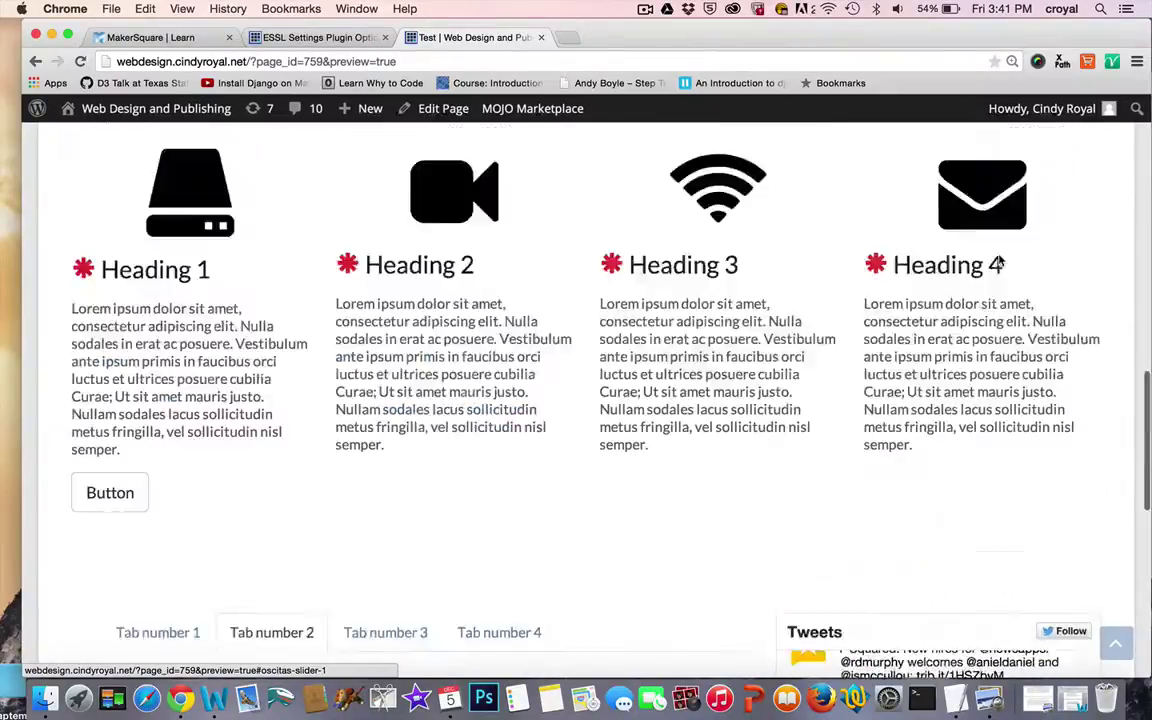
{"action": "scroll", "coordinate": [998, 262], "scroll_direction": "up", "scroll_amount": 10}
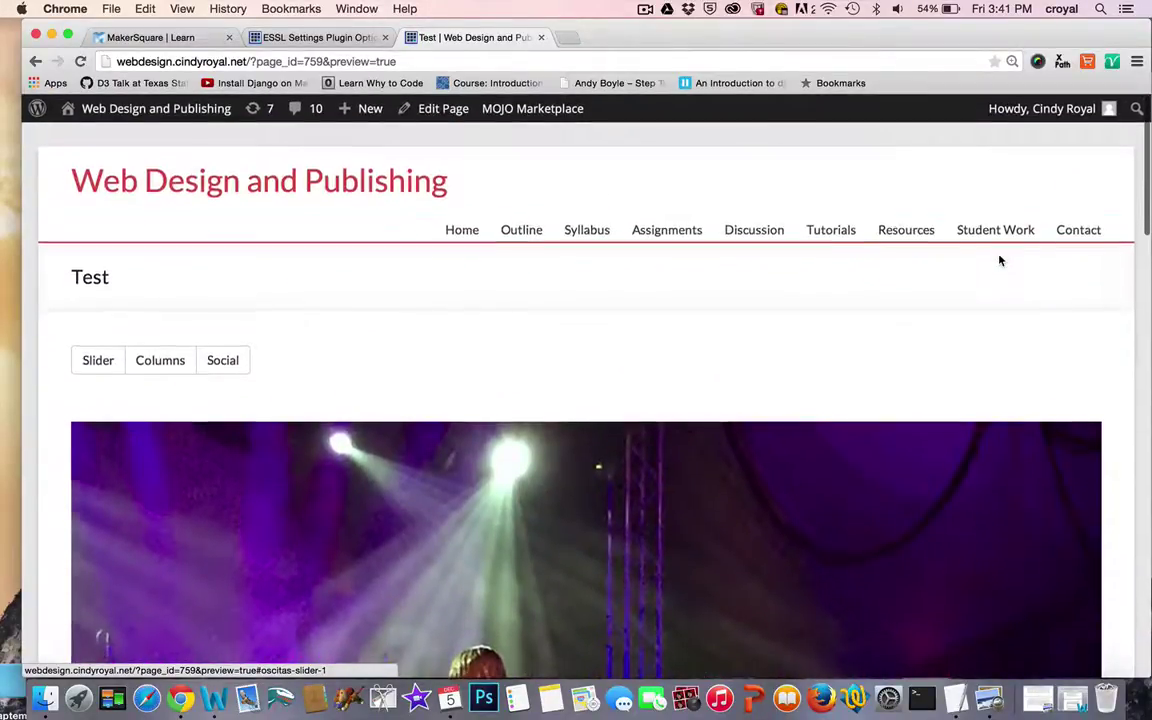
{"action": "scroll", "coordinate": [999, 261], "scroll_direction": "down", "scroll_amount": 2}
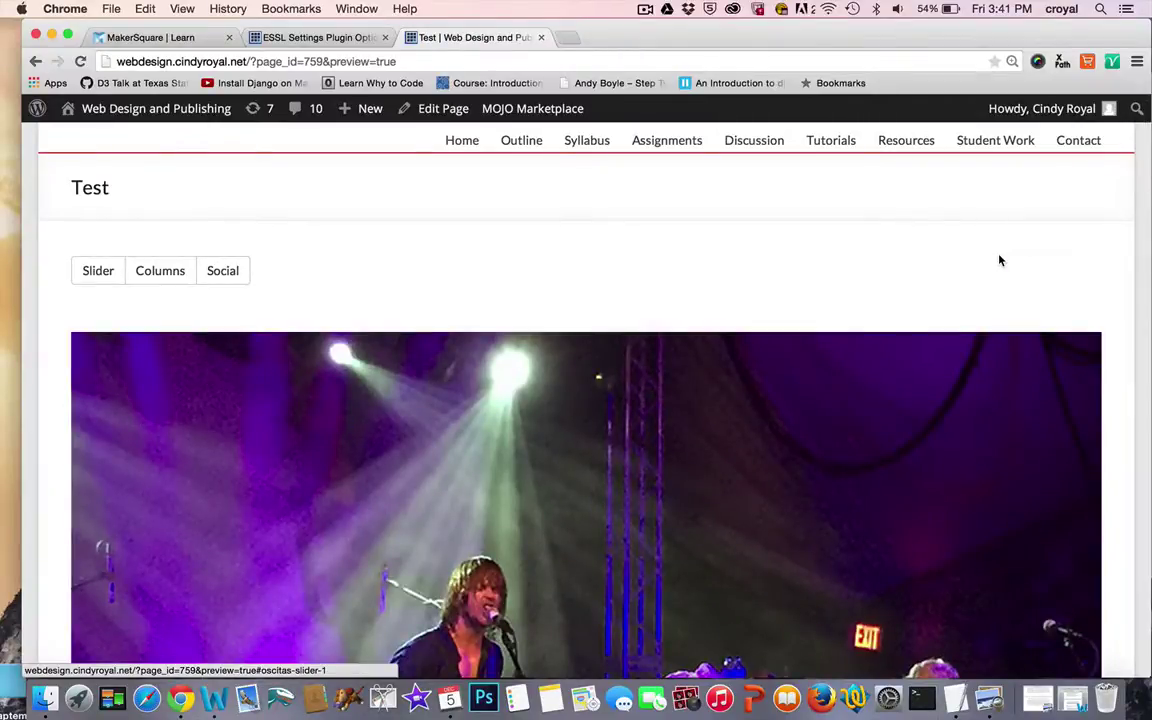
Confirm the Columns and Social buttons scroll smoothly to their sections.
{"action": "left_click", "coordinate": [164, 276]}
{"action": "scroll", "coordinate": [165, 288], "scroll_direction": "up", "scroll_amount": 10}
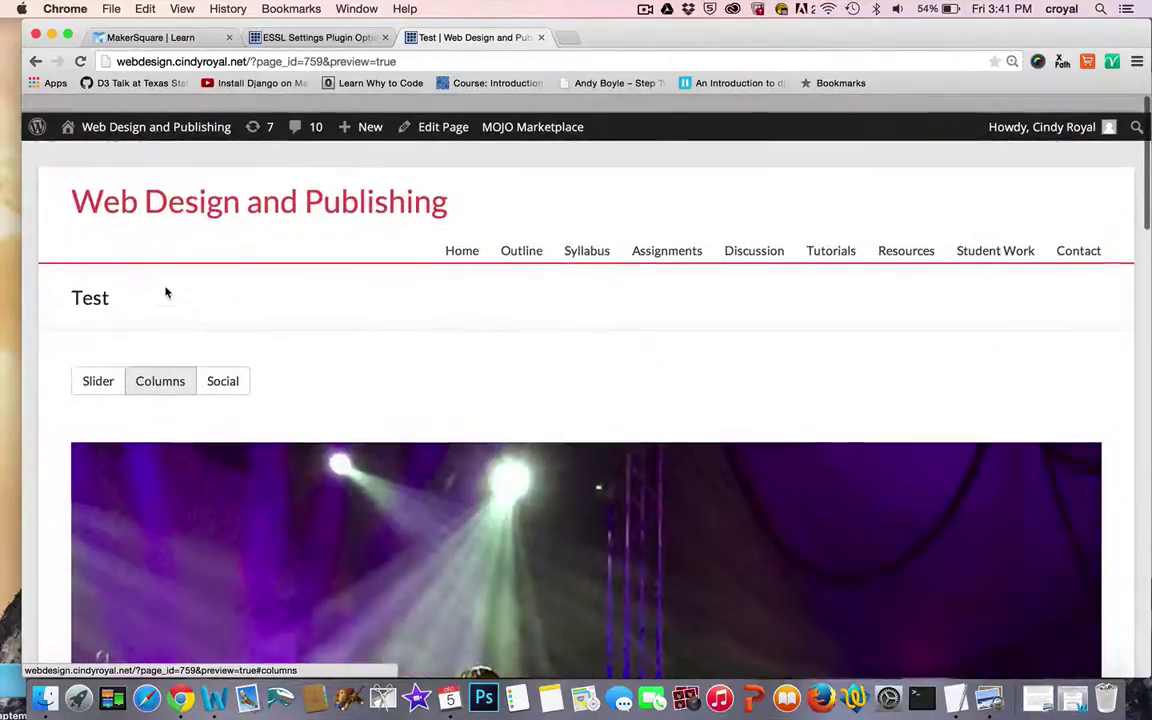
{"action": "left_click", "coordinate": [240, 363]}
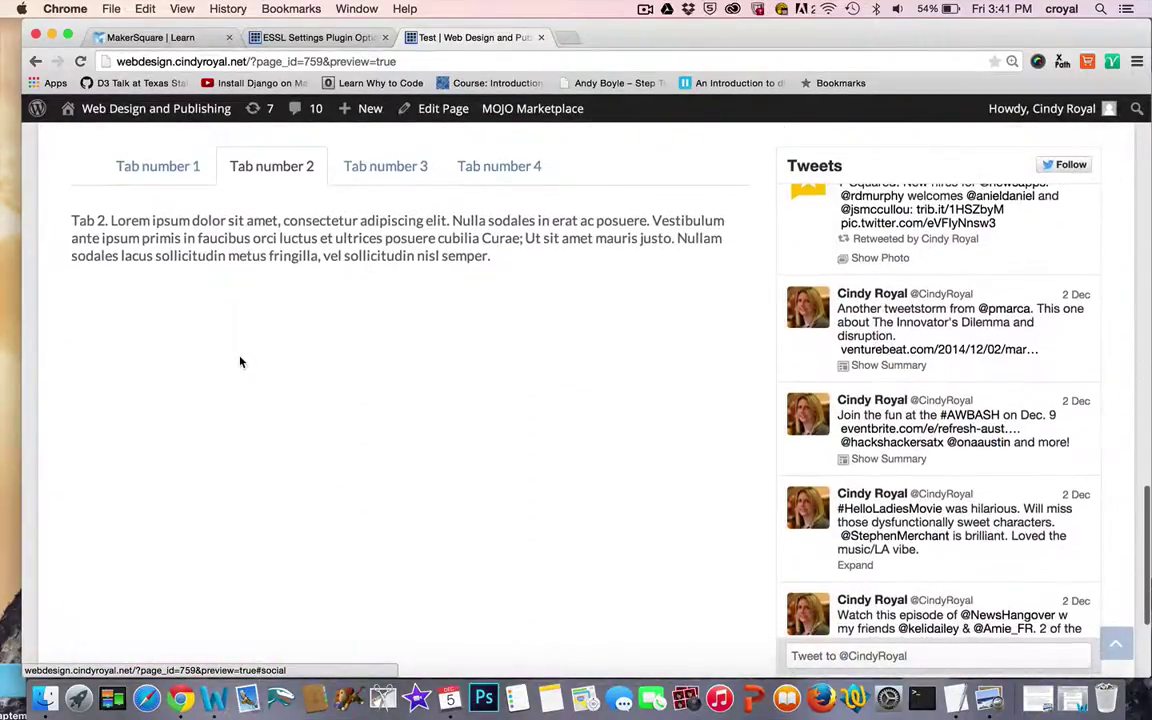
{"action": "scroll", "coordinate": [130, 175], "scroll_direction": "up", "scroll_amount": 5}
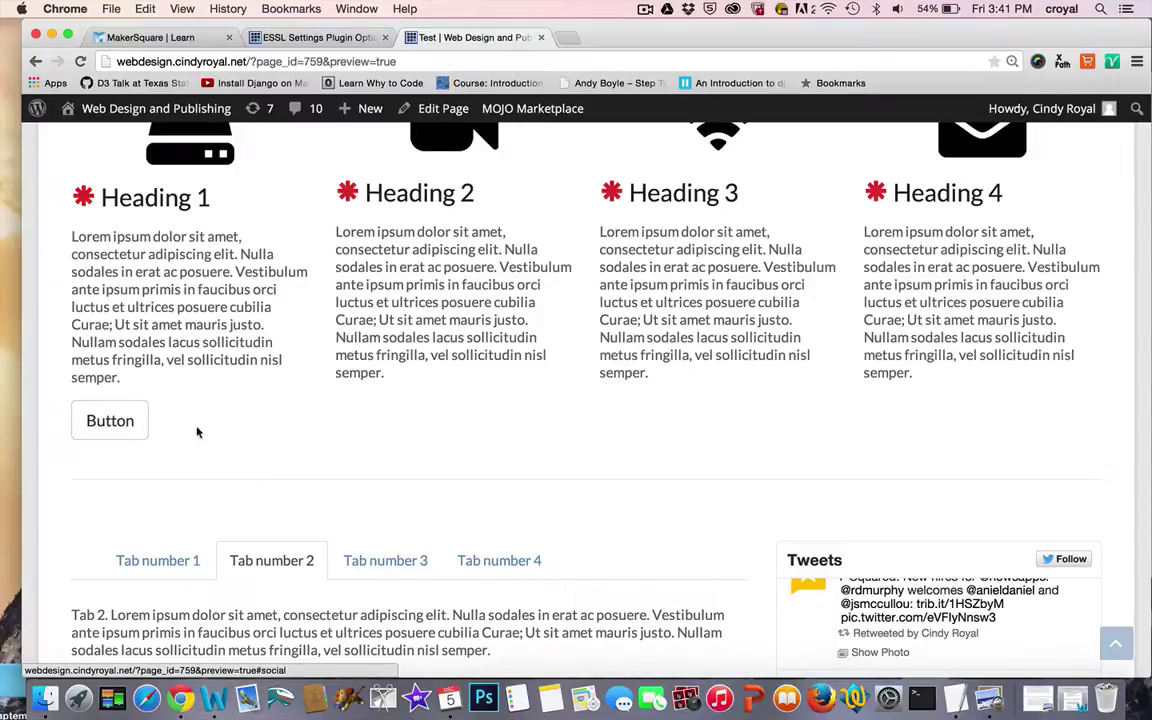
{"action": "scroll", "coordinate": [350, 455], "scroll_direction": "down", "scroll_amount": 3}
{"action": "scroll", "coordinate": [350, 455], "scroll_direction": "up", "scroll_amount": 15}
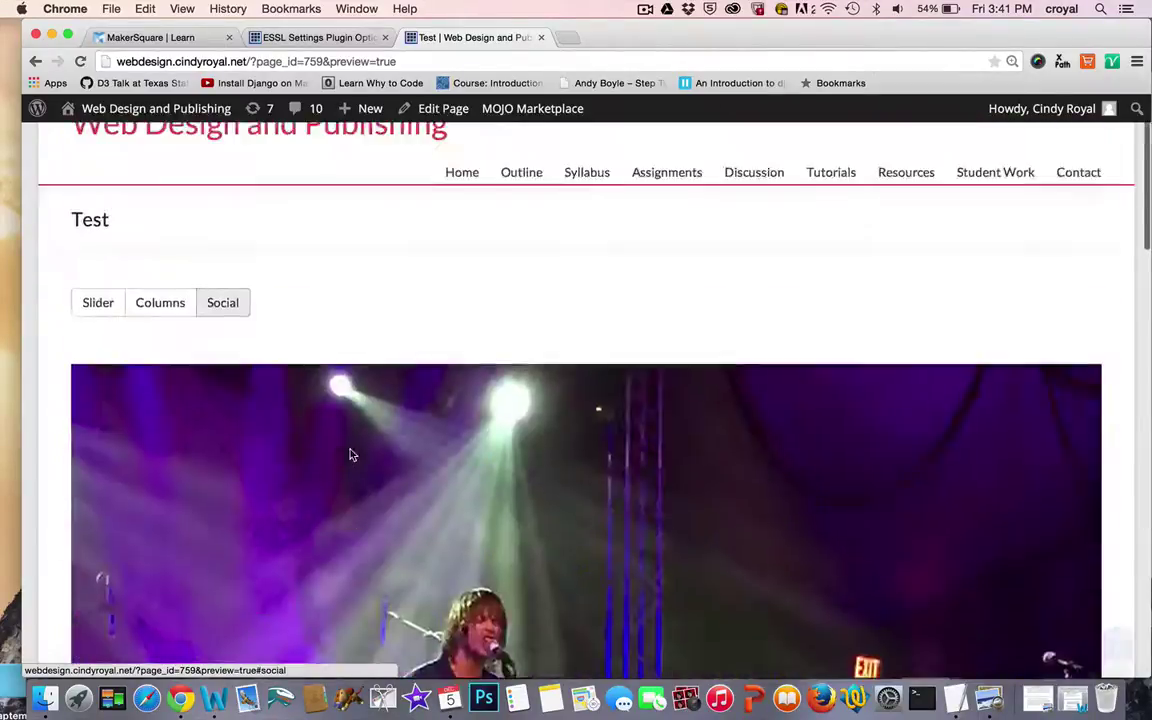
{"action": "scroll", "coordinate": [350, 455], "scroll_direction": "down", "scroll_amount": 3}
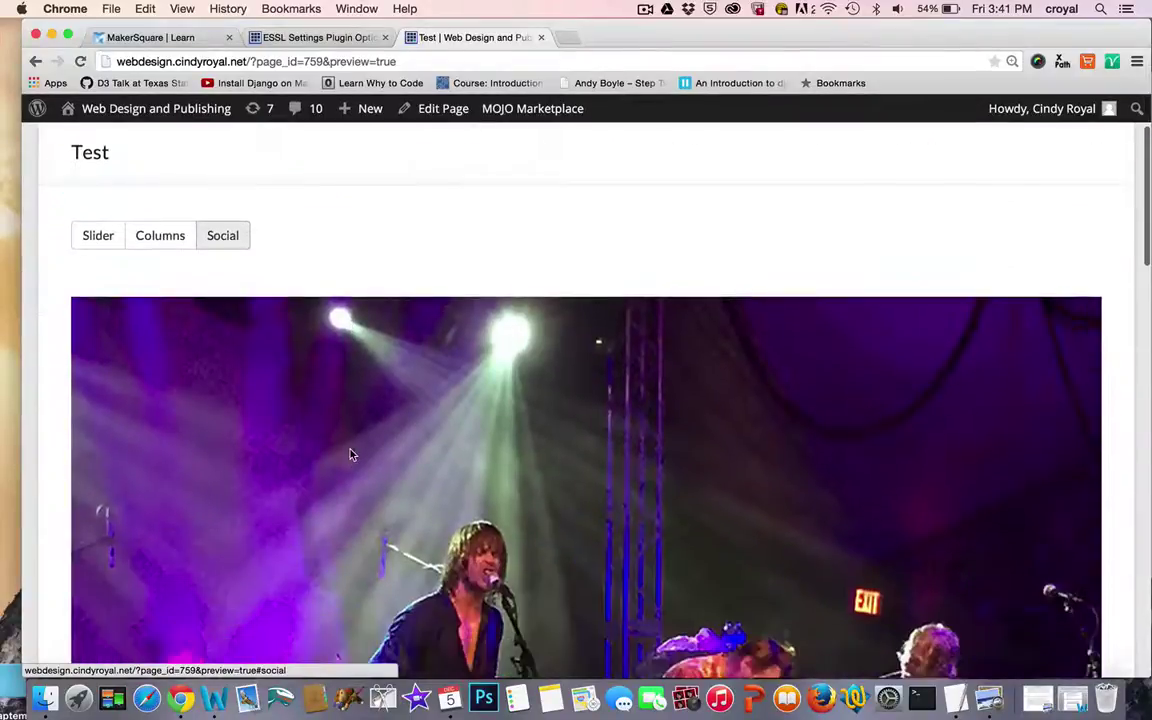
From Pages > All Pages, go to list page 2 and edit the Test draft.
{"action": "left_click", "coordinate": [332, 38]}
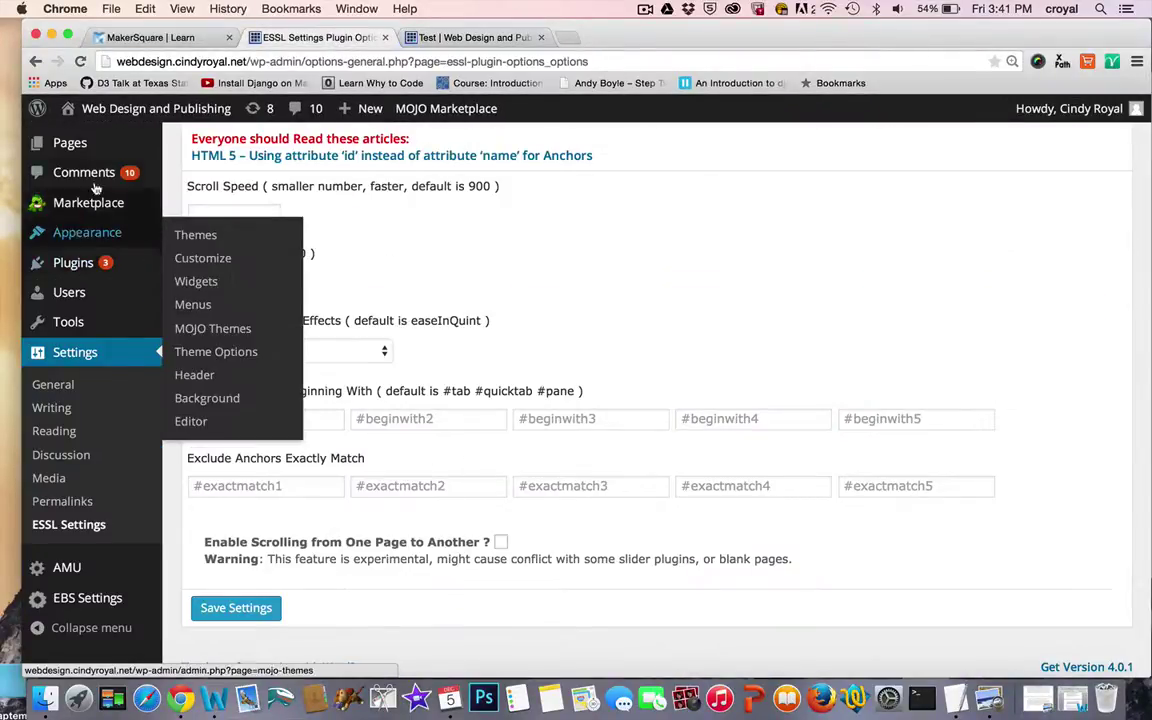
{"action": "mouse_move", "coordinate": [78, 145]}
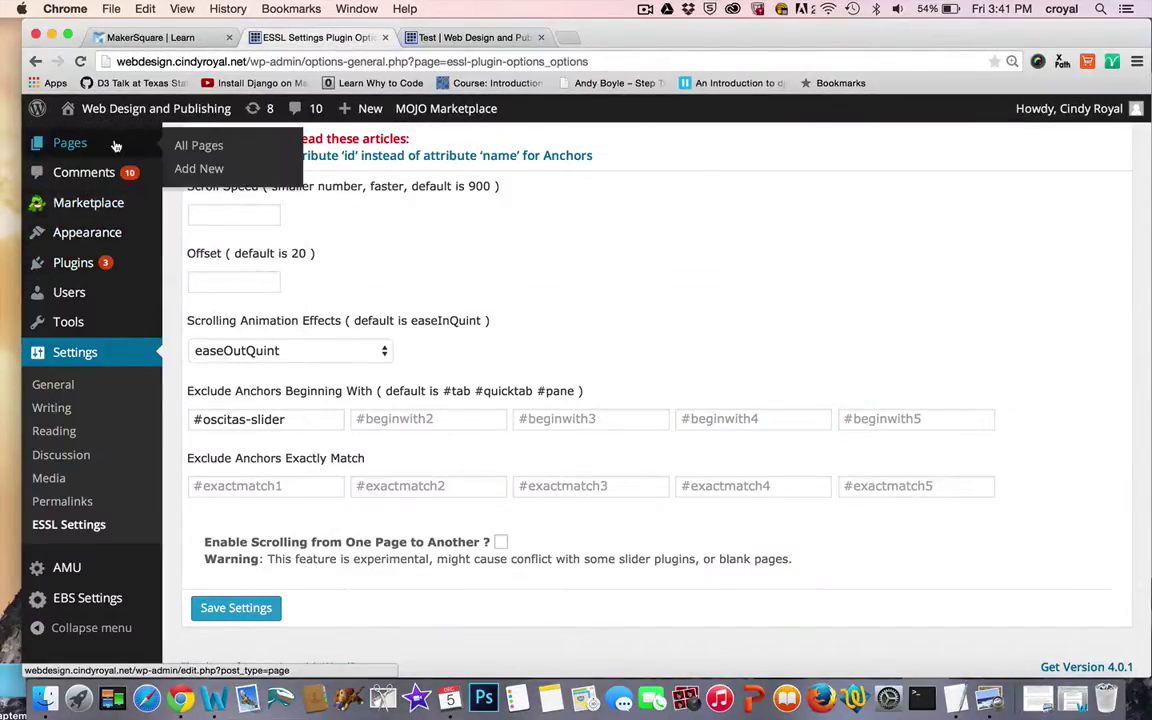
{"action": "left_click", "coordinate": [197, 152]}
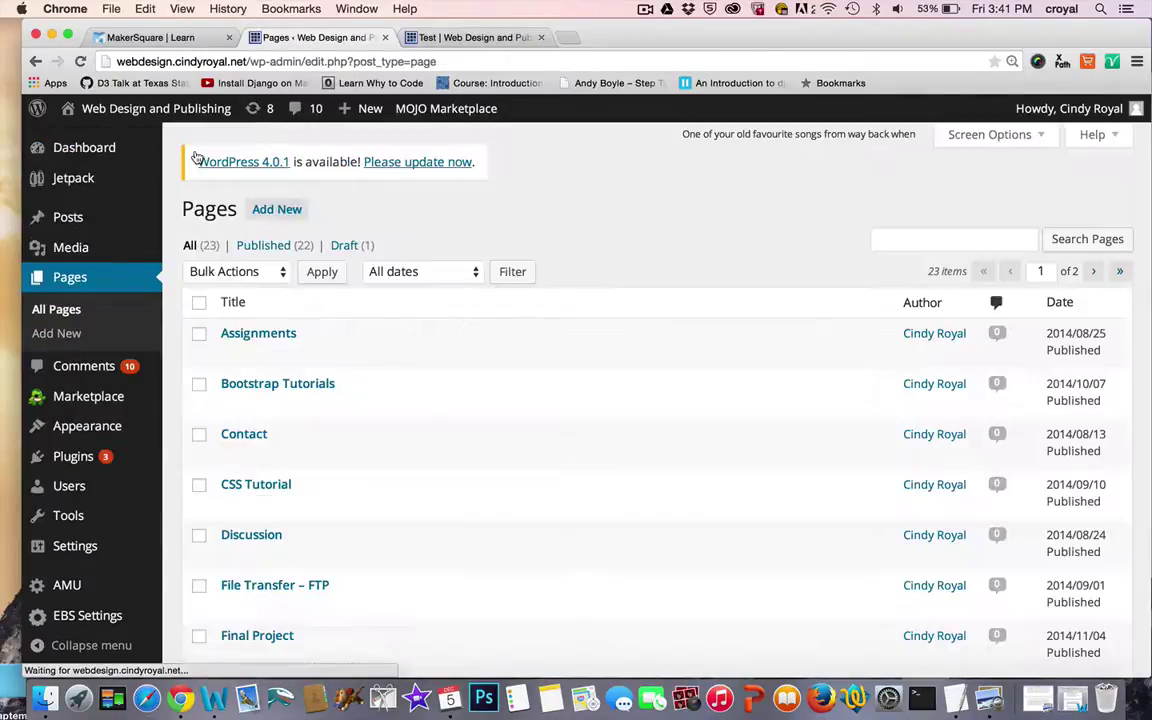
{"action": "scroll", "coordinate": [337, 525], "scroll_direction": "down", "scroll_amount": 10}
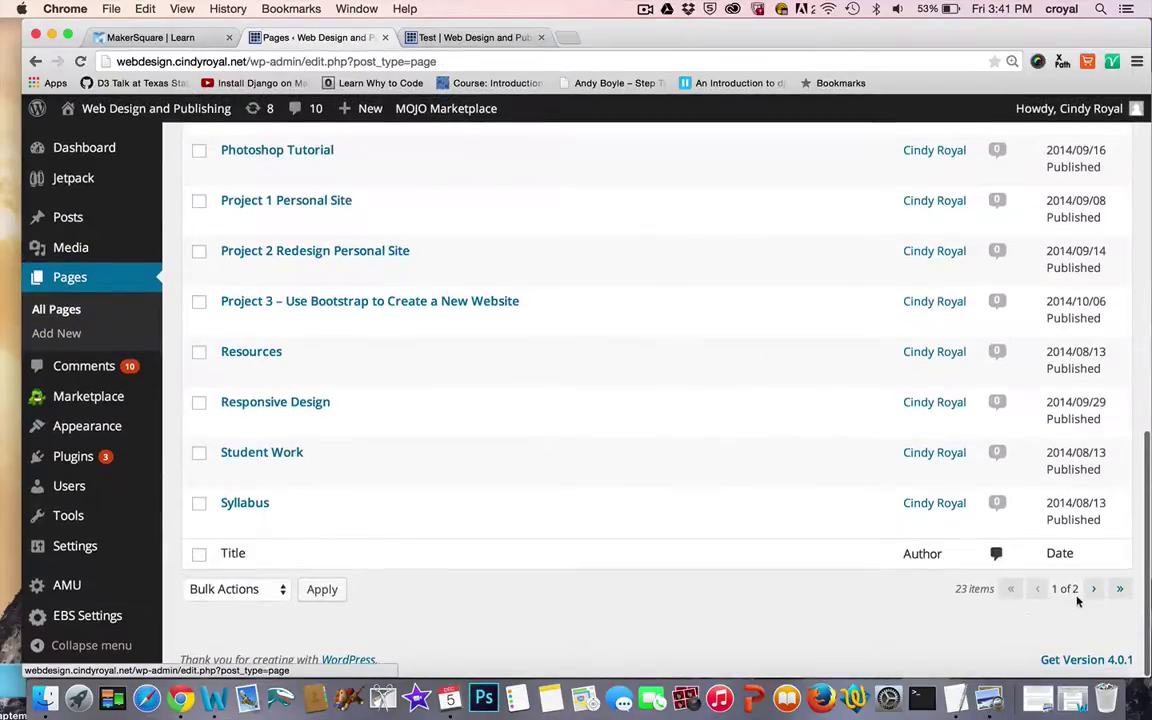
{"action": "left_click", "coordinate": [1093, 588]}
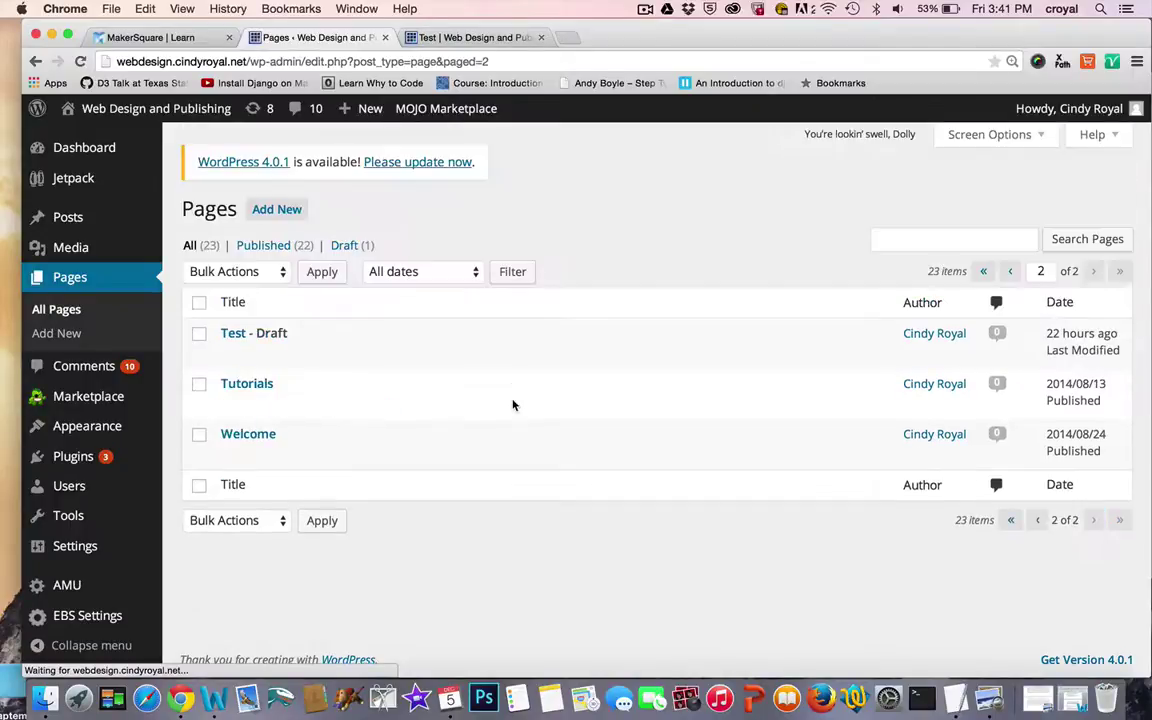
{"action": "left_click", "coordinate": [231, 355]}
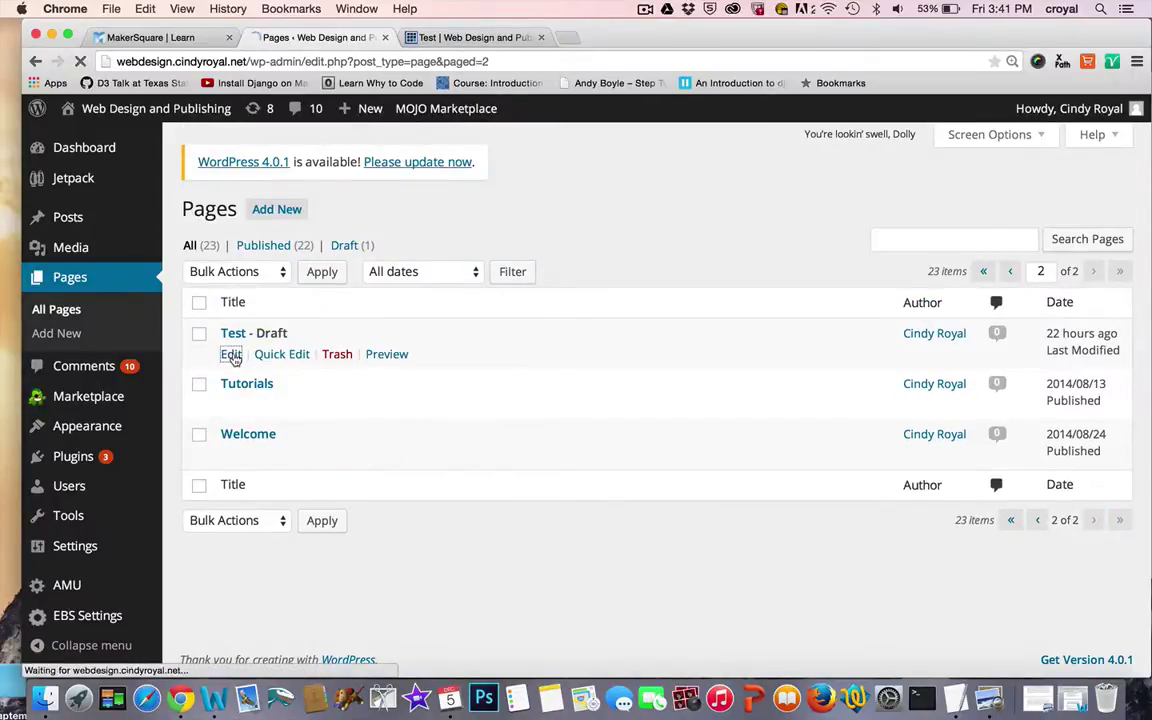